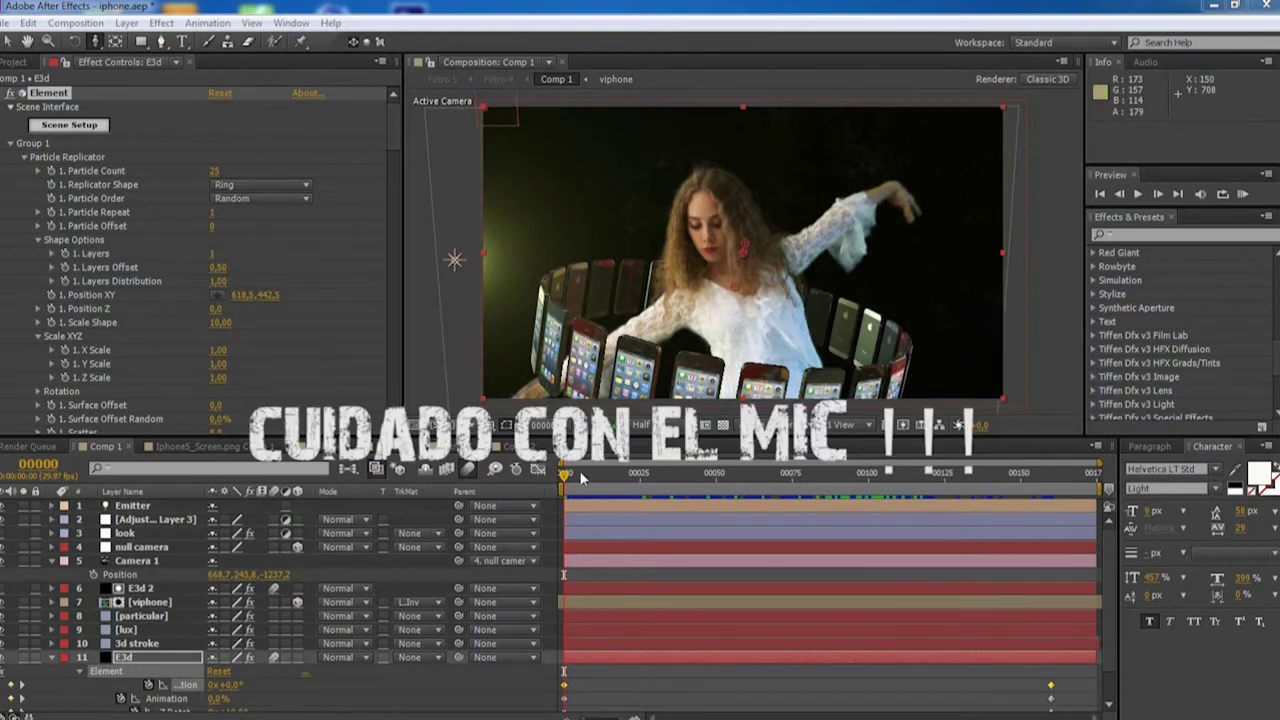
- Play and scrub the finished comp to preview the phones, light streaks and particle swirl
{"action": "key", "text": "space"}
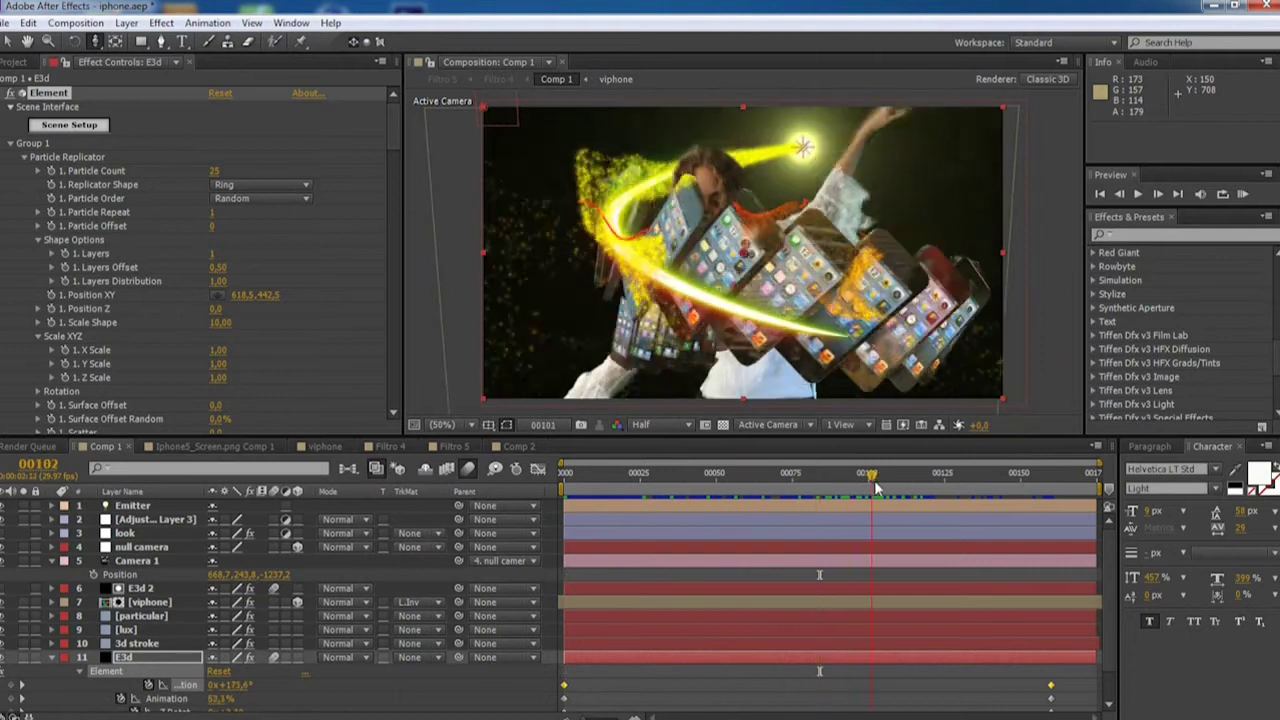
{"action": "left_click_drag", "start_coordinate": [787, 479], "coordinate": [753, 474]}
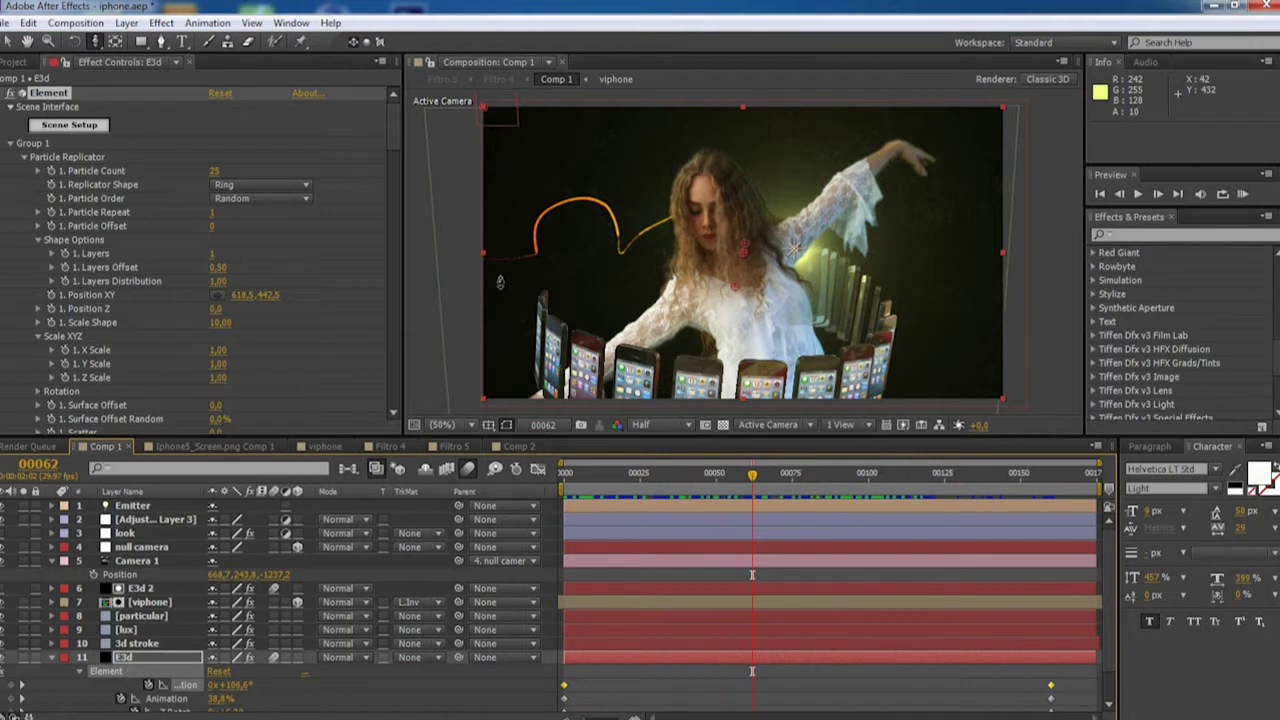
{"action": "left_click", "coordinate": [630, 474]}
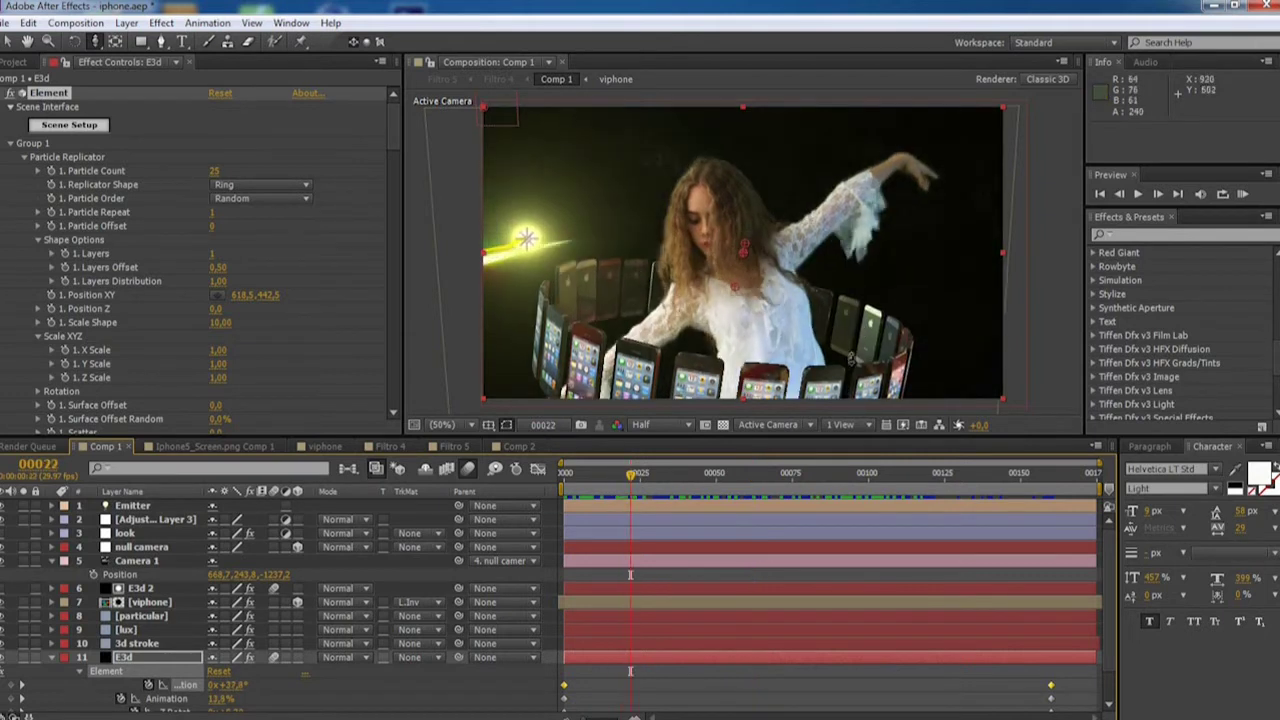
{"action": "mouse_move", "coordinate": [630, 474]}
{"action": "left_mouse_down"}
{"action": "mouse_move", "coordinate": [725, 476]}
{"action": "mouse_move", "coordinate": [654, 479]}
{"action": "left_mouse_up"}
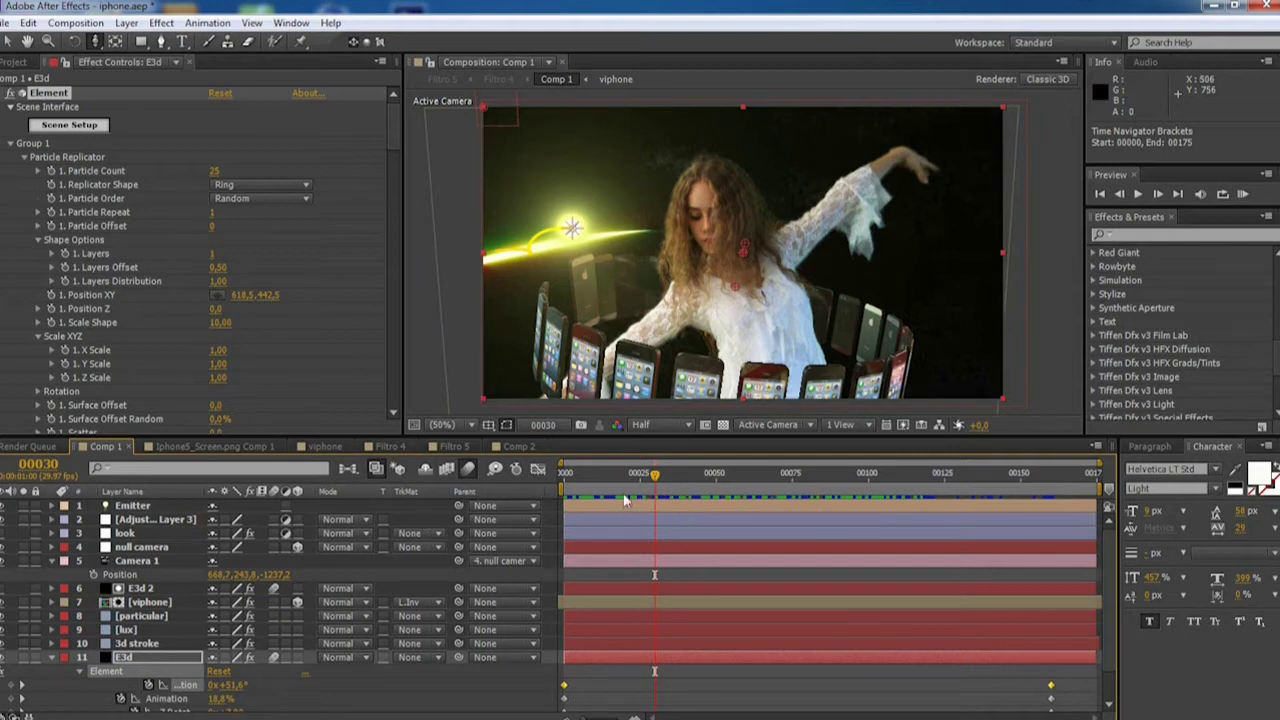
{"action": "mouse_move", "coordinate": [628, 479]}
{"action": "left_mouse_down"}
{"action": "mouse_move", "coordinate": [781, 488]}
{"action": "mouse_move", "coordinate": [702, 482]}
{"action": "mouse_move", "coordinate": [719, 471]}
{"action": "mouse_move", "coordinate": [598, 485]}
{"action": "left_mouse_up"}
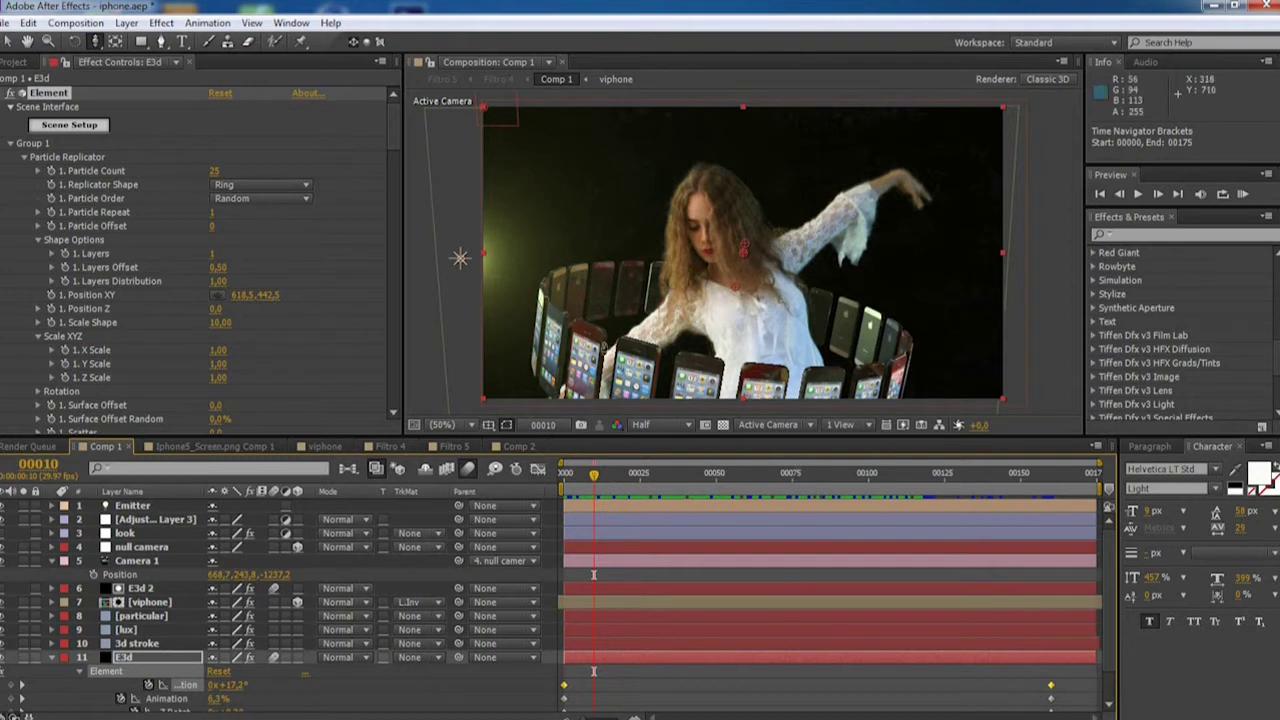
{"action": "mouse_move", "coordinate": [600, 484]}
{"action": "left_mouse_down"}
{"action": "mouse_move", "coordinate": [940, 487]}
{"action": "mouse_move", "coordinate": [742, 484]}
{"action": "left_mouse_up"}
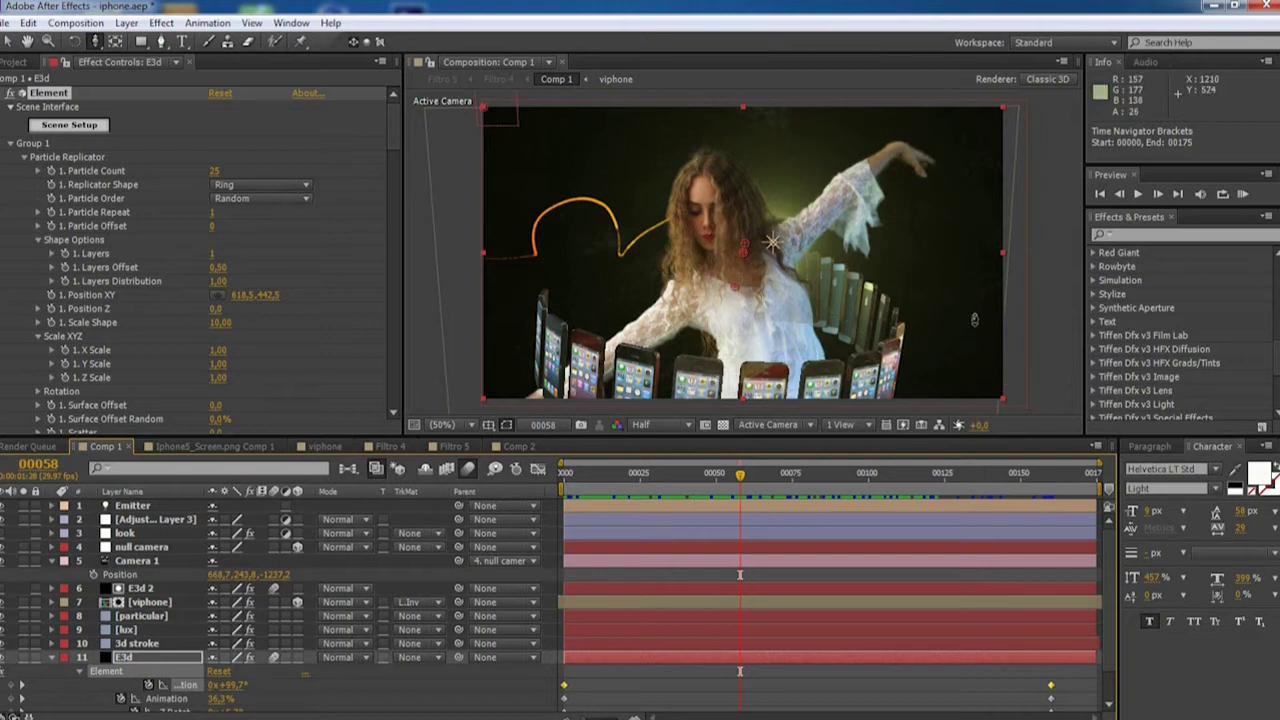
{"action": "left_click_drag", "start_coordinate": [780, 478], "coordinate": [597, 479]}
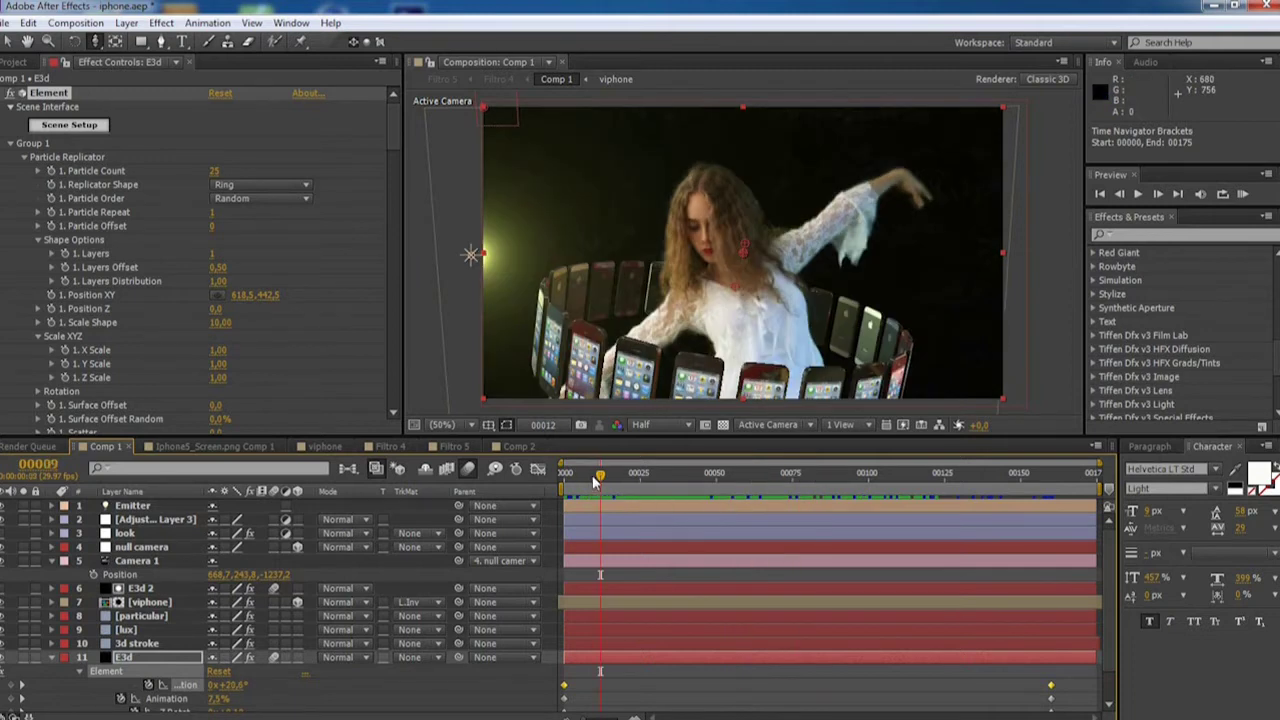
{"action": "left_click", "coordinate": [606, 475]}
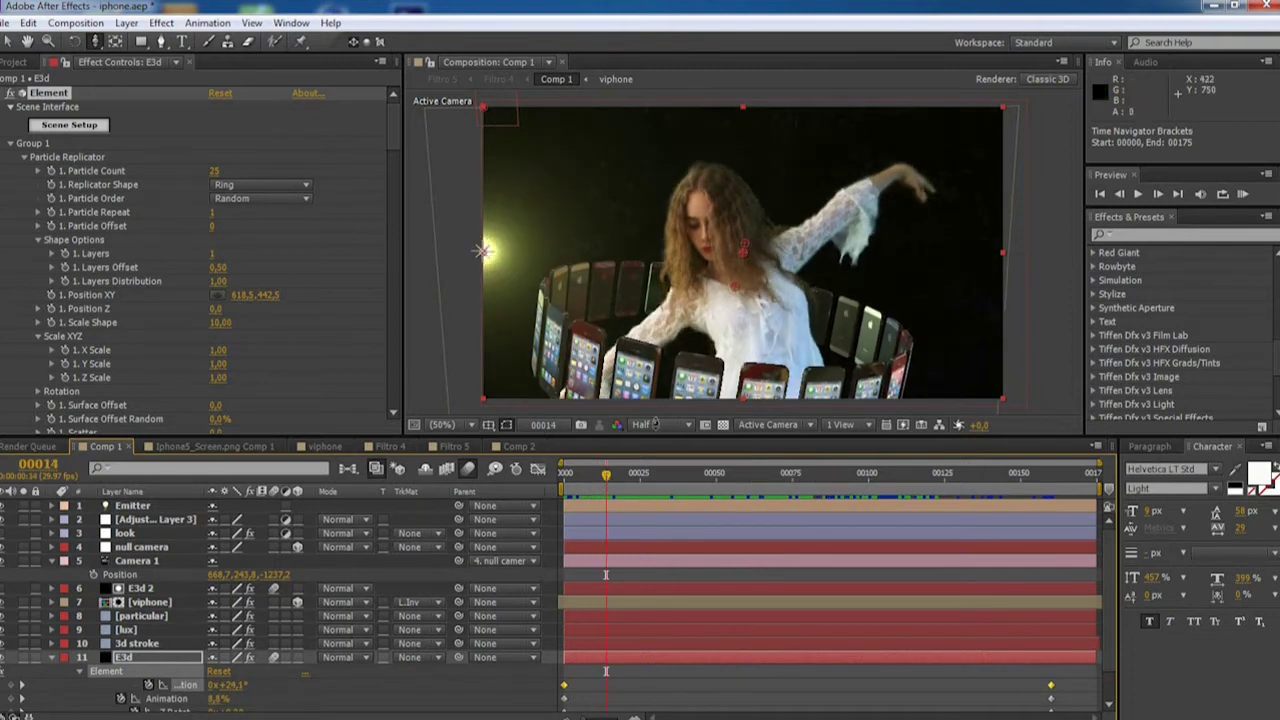
{"action": "mouse_move", "coordinate": [628, 478]}
{"action": "left_mouse_down"}
{"action": "mouse_move", "coordinate": [882, 478]}
{"action": "mouse_move", "coordinate": [643, 478]}
{"action": "left_mouse_up"}
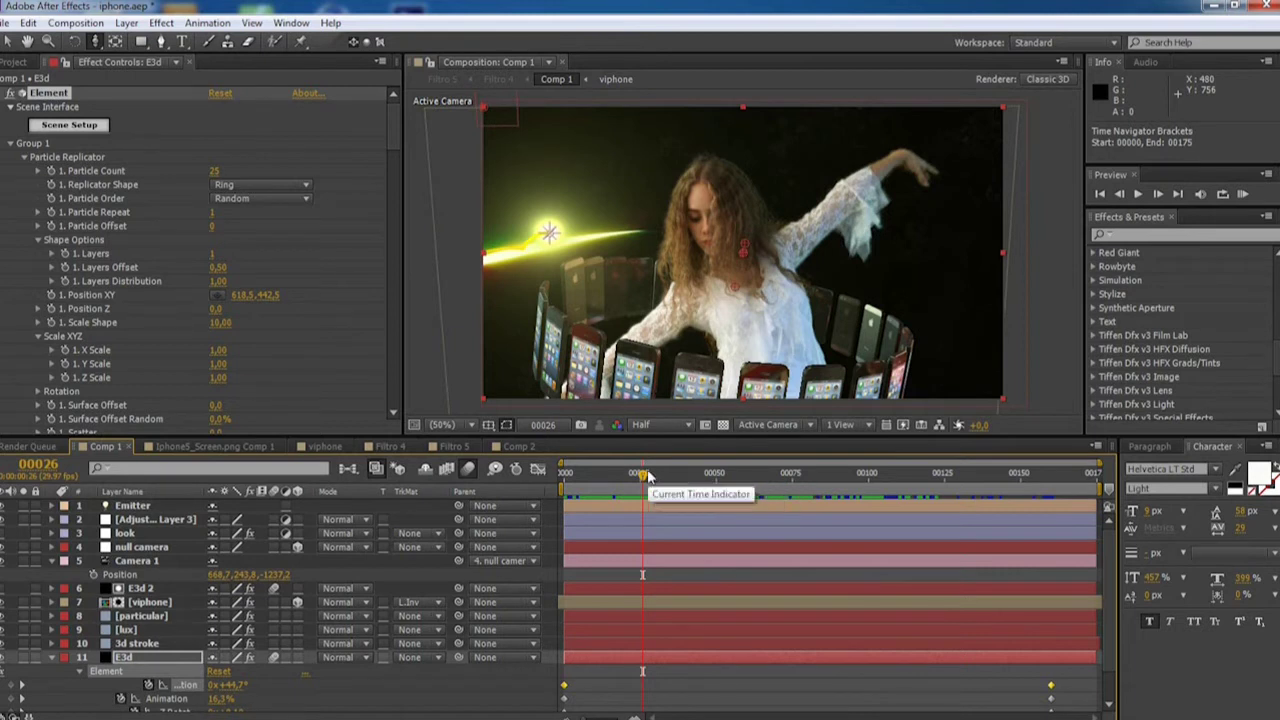
{"action": "left_click_drag", "start_coordinate": [648, 478], "coordinate": [866, 487]}
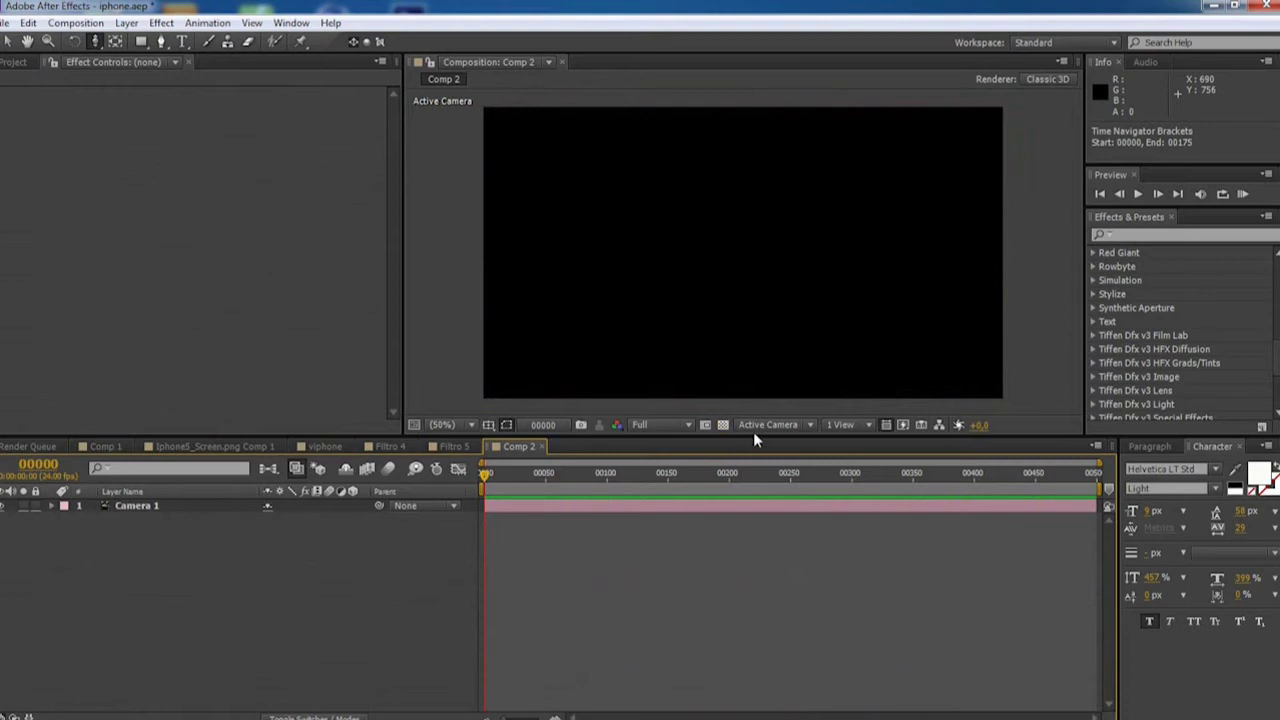
{"action": "left_click_drag", "start_coordinate": [751, 437], "coordinate": [725, 481]}
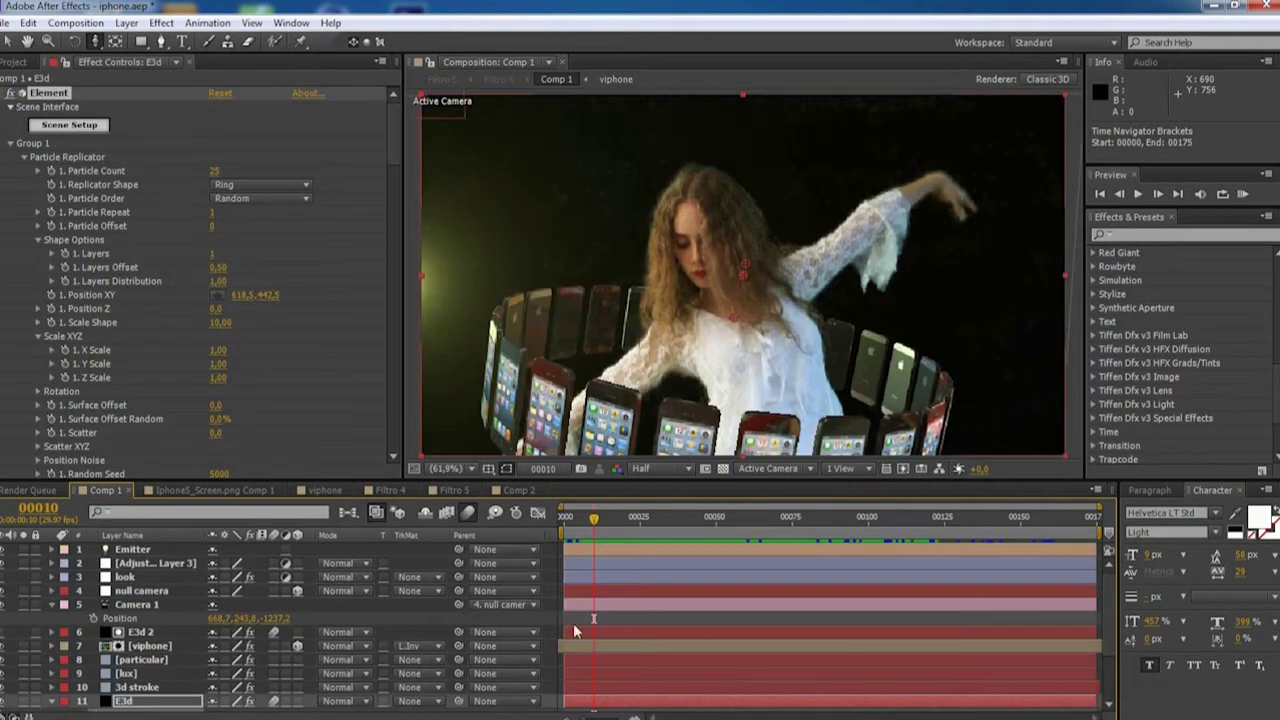
{"action": "mouse_move", "coordinate": [683, 517]}
{"action": "left_mouse_down"}
{"action": "mouse_move", "coordinate": [838, 535]}
{"action": "mouse_move", "coordinate": [572, 527]}
{"action": "left_mouse_up"}
- In Comp 2, add a 1280×720 solid layer named e3d
{"action": "left_click", "coordinate": [528, 491]}
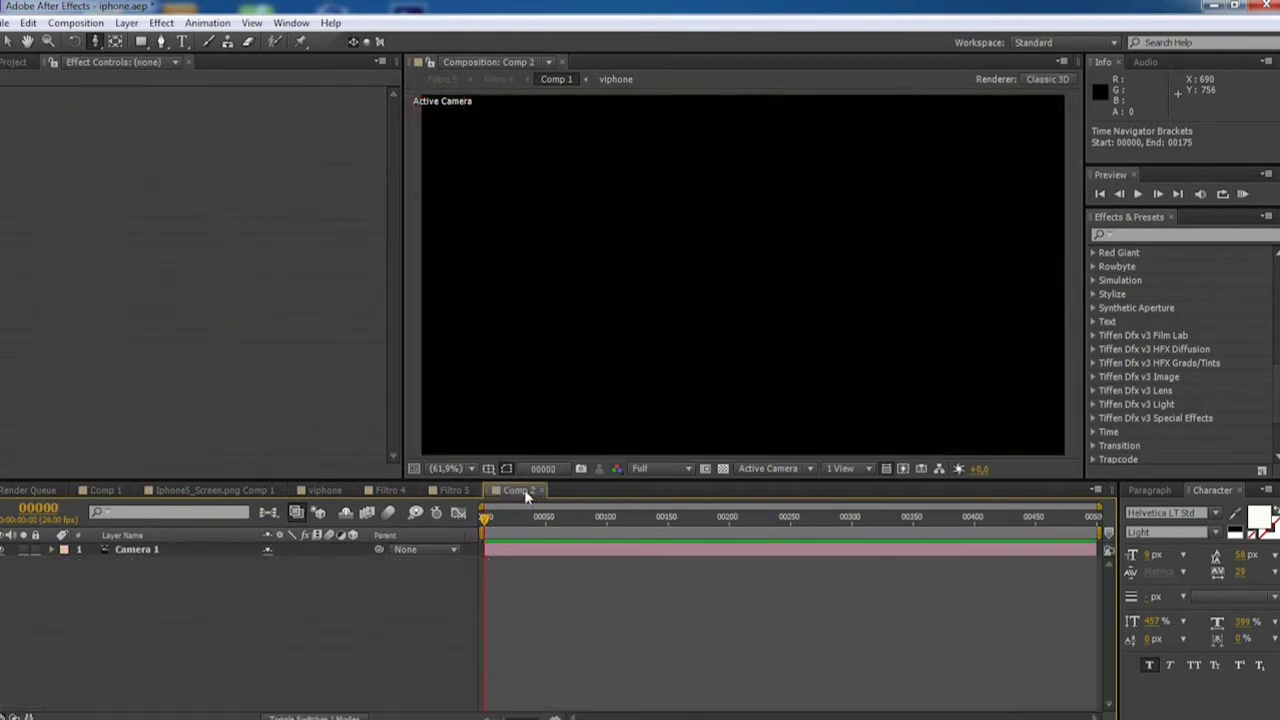
{"action": "left_click", "coordinate": [127, 23]}
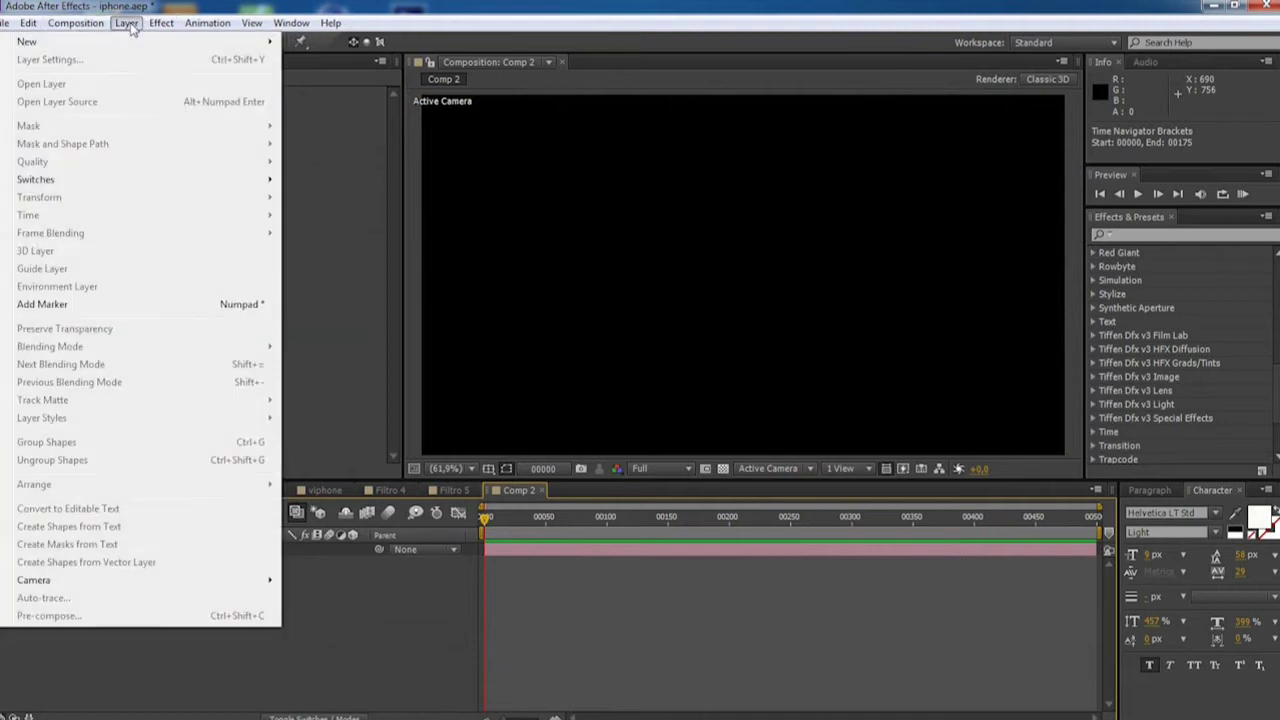
{"action": "mouse_move", "coordinate": [126, 22]}
{"action": "mouse_move", "coordinate": [122, 44]}
{"action": "left_click", "coordinate": [313, 60]}
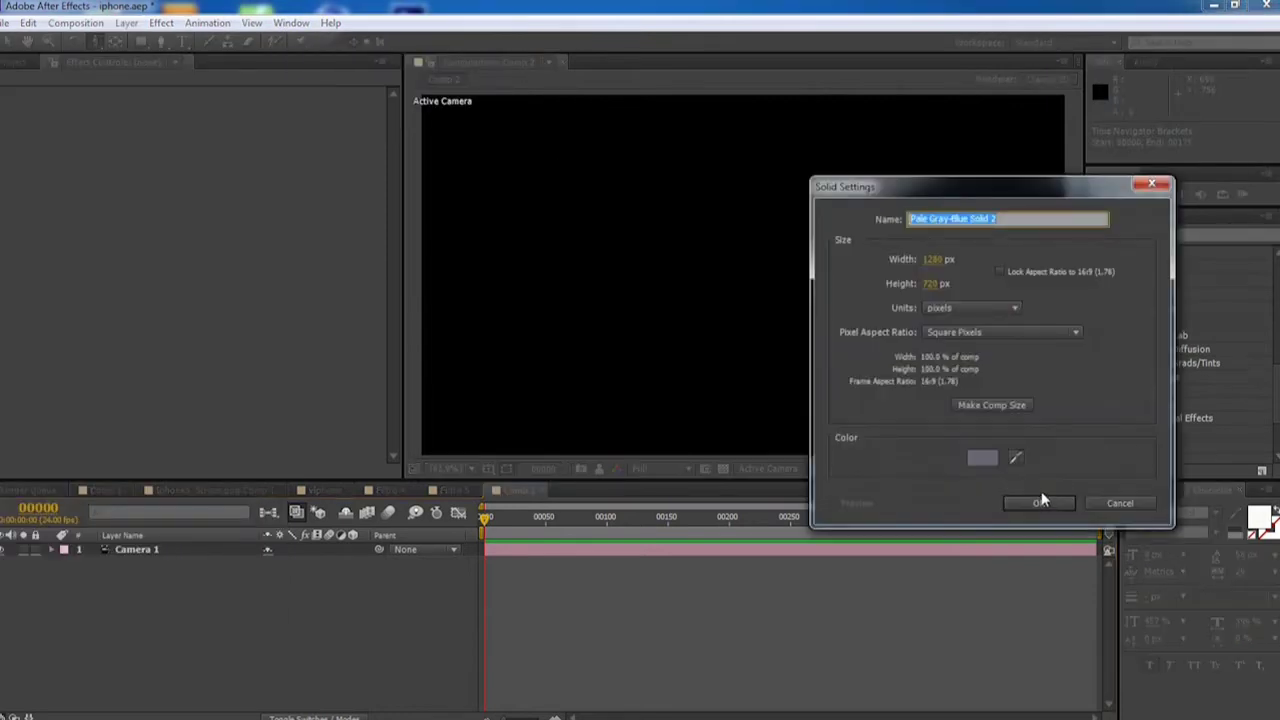
{"action": "type", "text": "e3d"}
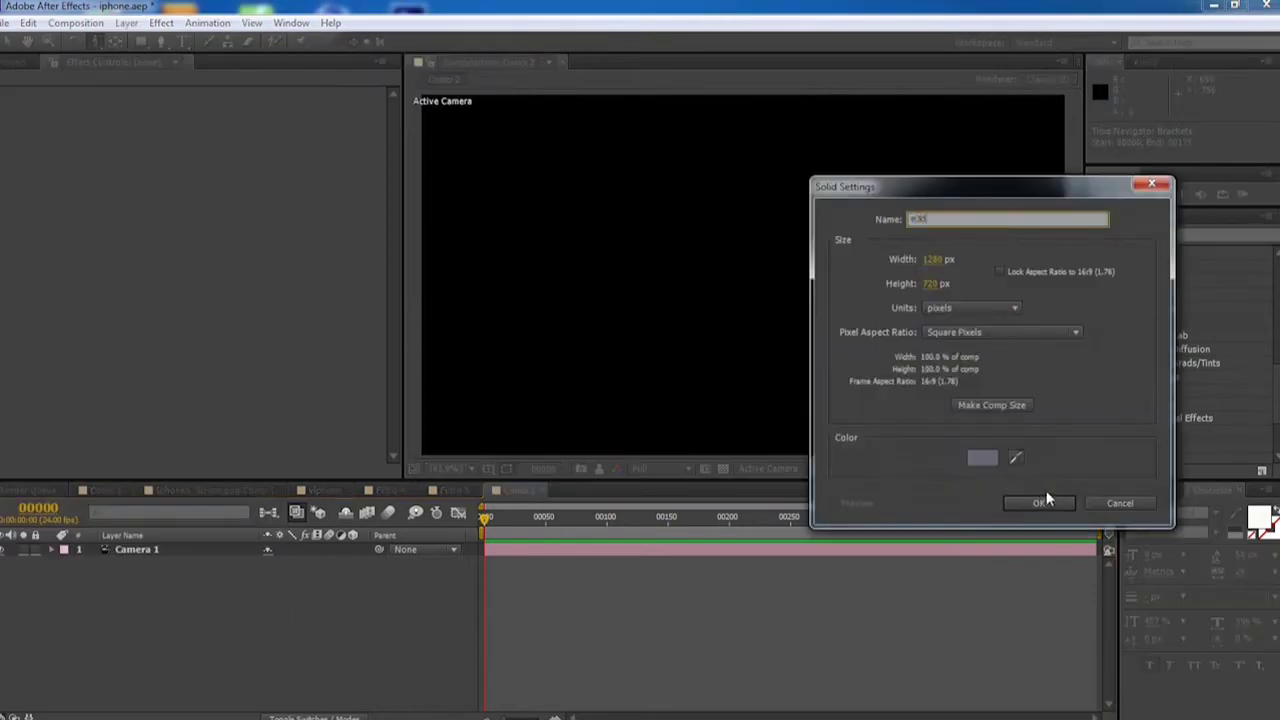
{"action": "left_click", "coordinate": [1052, 508]}
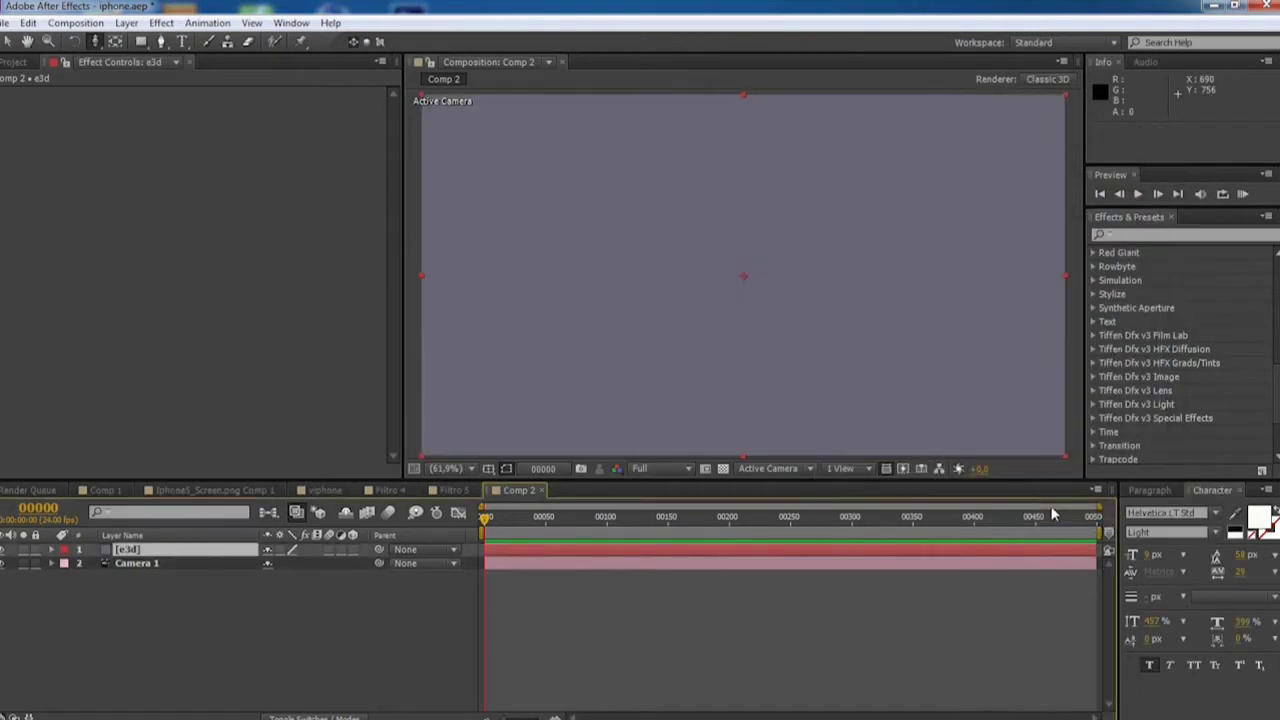
- Move the e3d solid beneath Camera 1 in the layer stack
{"action": "left_click_drag", "start_coordinate": [147, 551], "coordinate": [135, 595]}
{"action": "left_click", "coordinate": [143, 553]}
{"action": "key", "text": "p"}
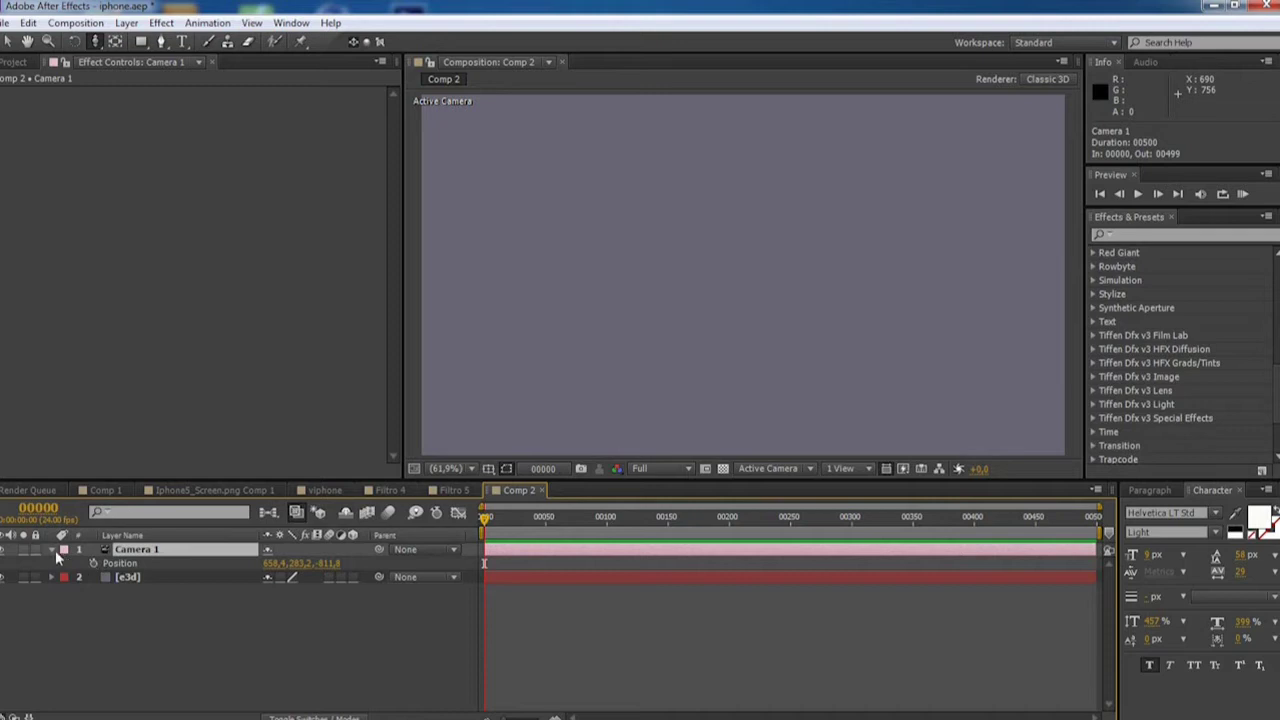
{"action": "left_click", "coordinate": [52, 550]}
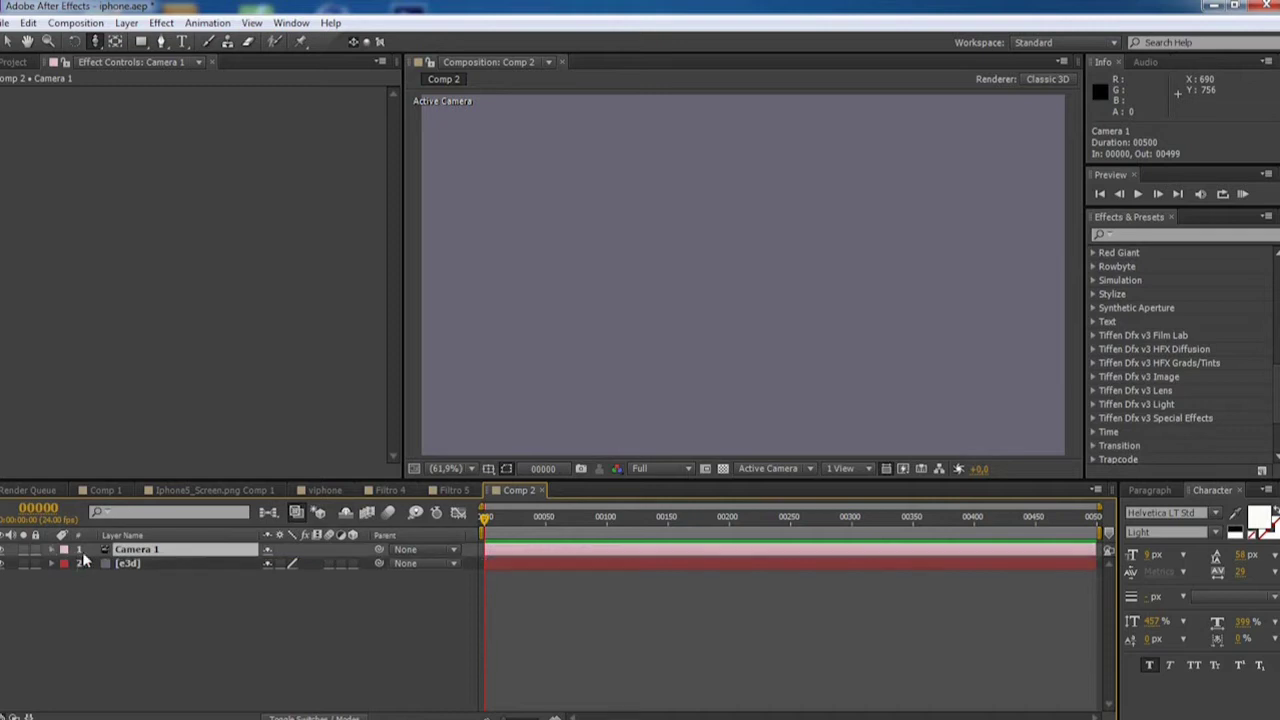
- Apply Video Copilot's Element effect to the e3d layer
{"action": "left_click", "coordinate": [141, 564]}
{"action": "scroll", "coordinate": [1248, 432], "scroll_direction": "down", "scroll_amount": 3}
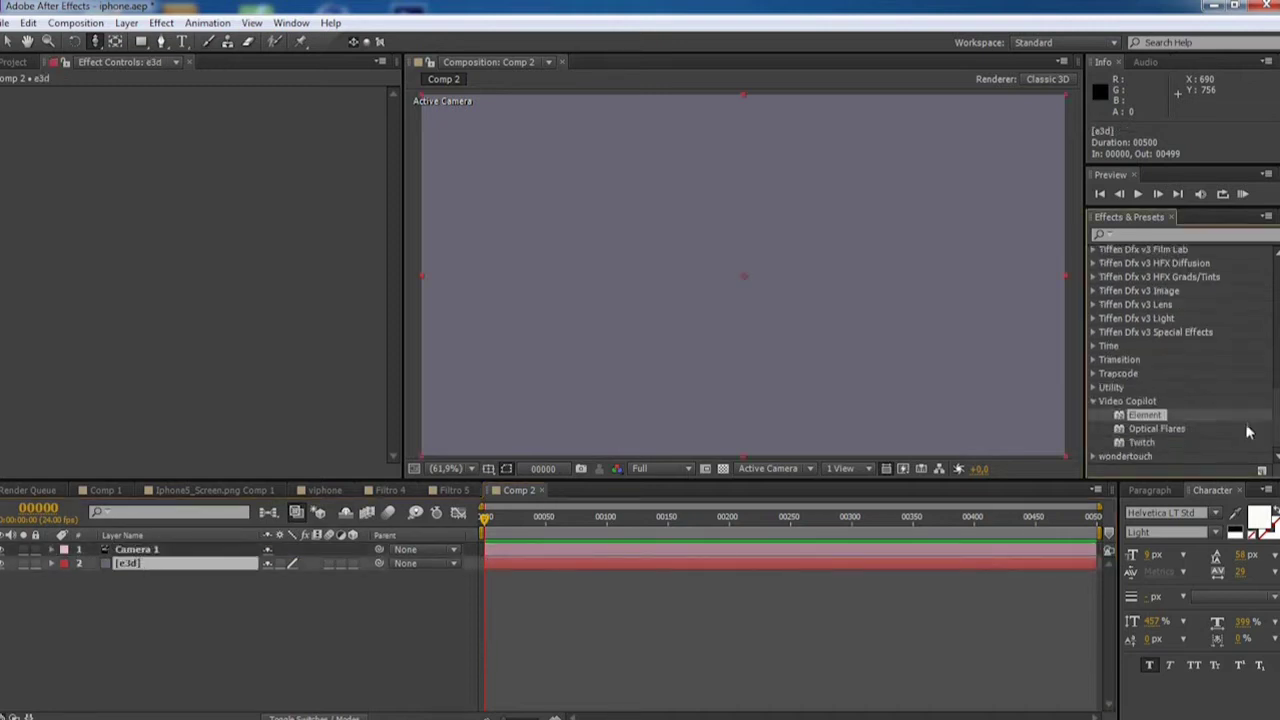
{"action": "left_click_drag", "start_coordinate": [1145, 415], "coordinate": [175, 564]}
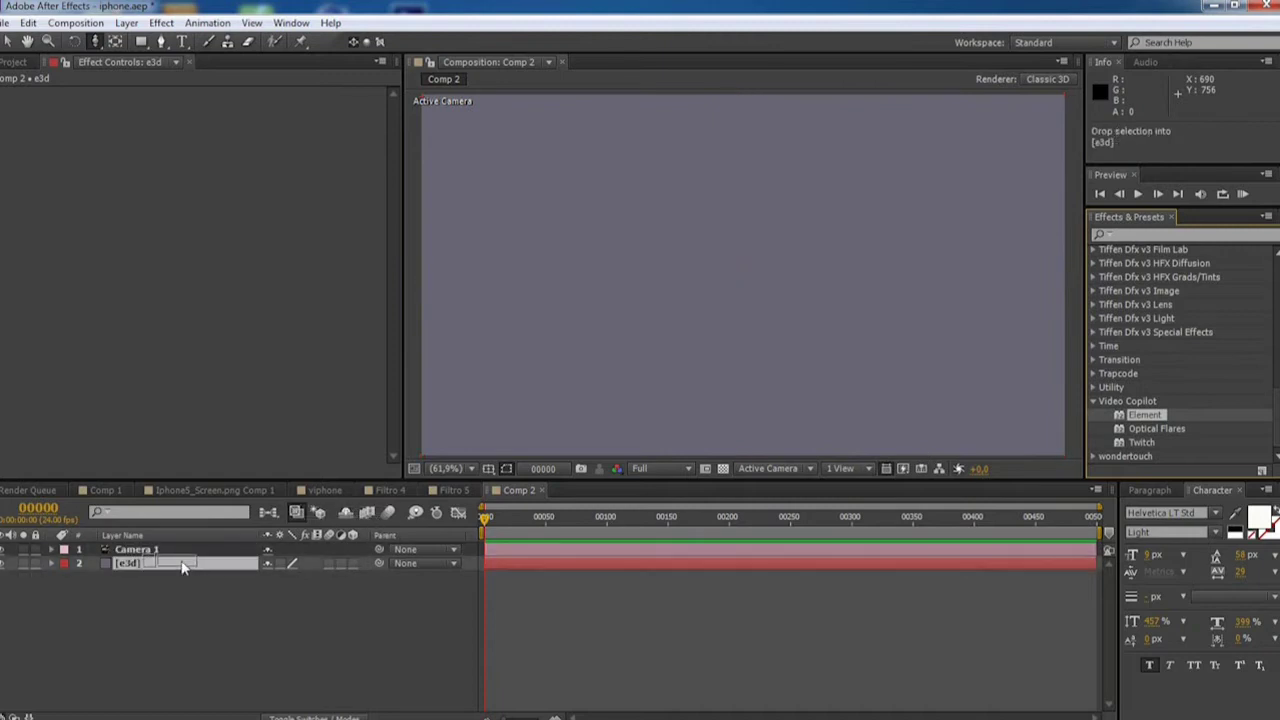
{"action": "left_click", "coordinate": [58, 125]}
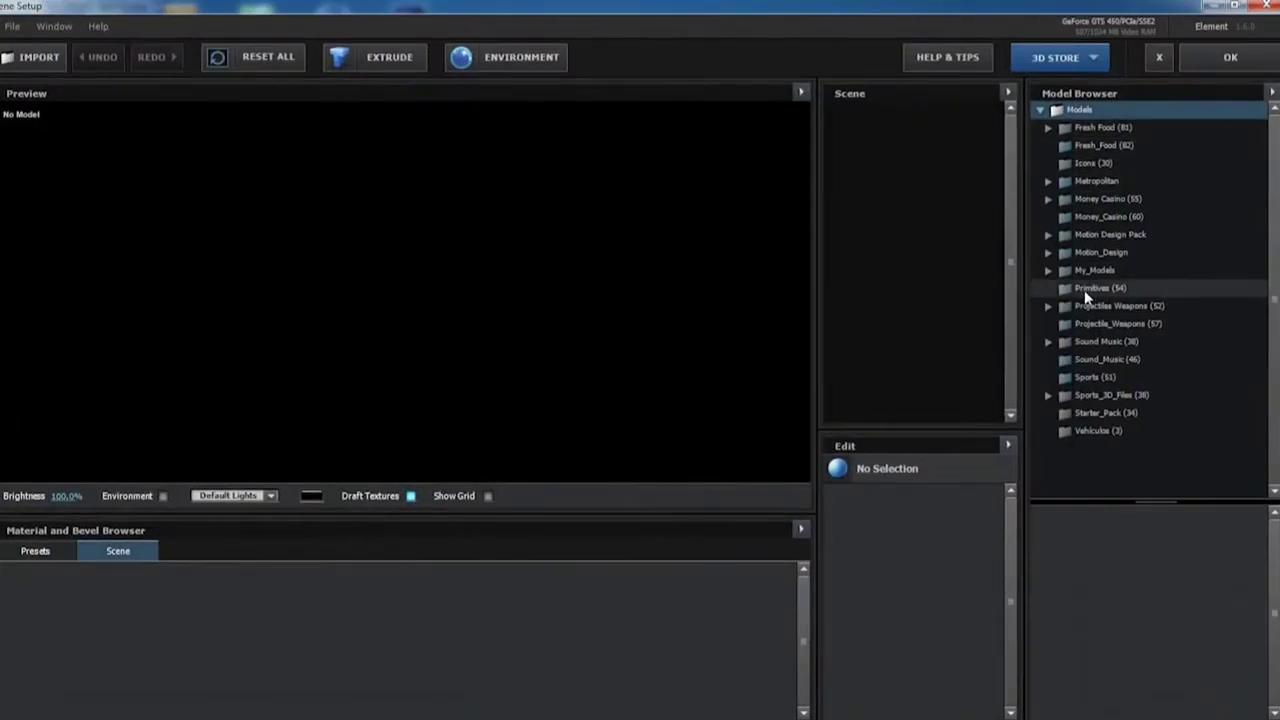
- Load the iPhone5 model from My_Models > iPhones and angle its preview
{"action": "left_click", "coordinate": [1046, 270]}
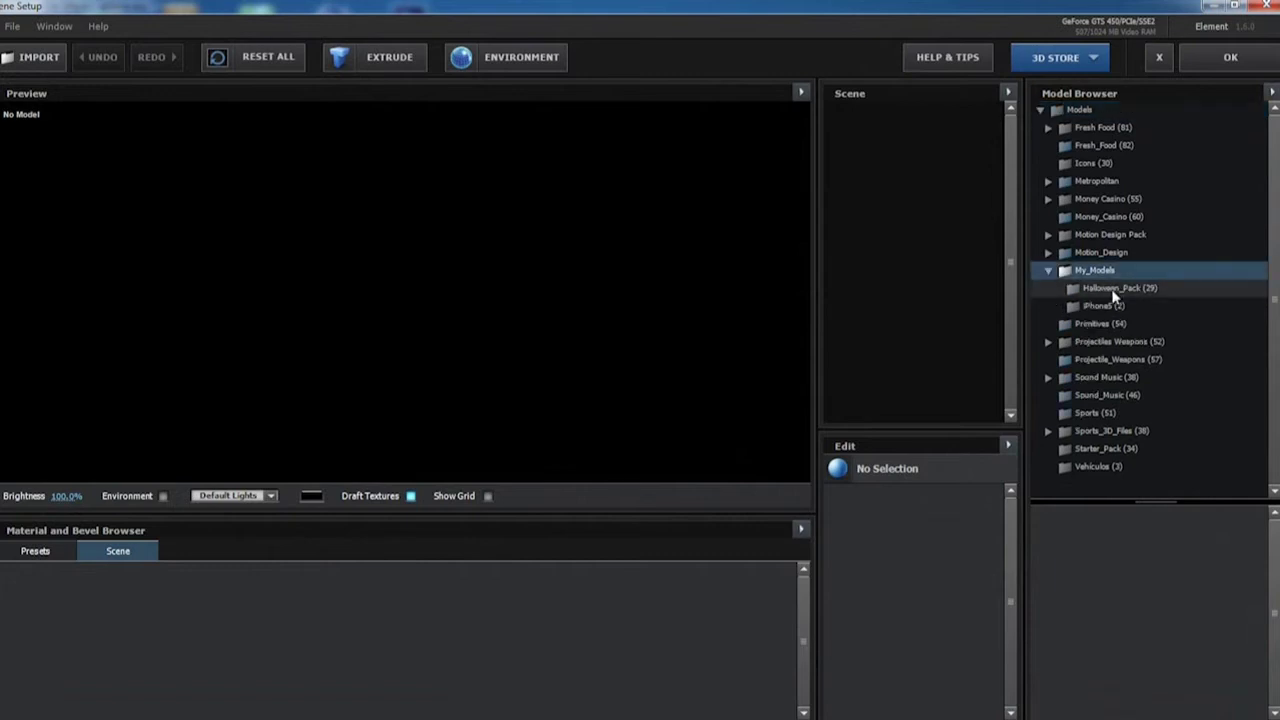
{"action": "left_click", "coordinate": [1105, 305]}
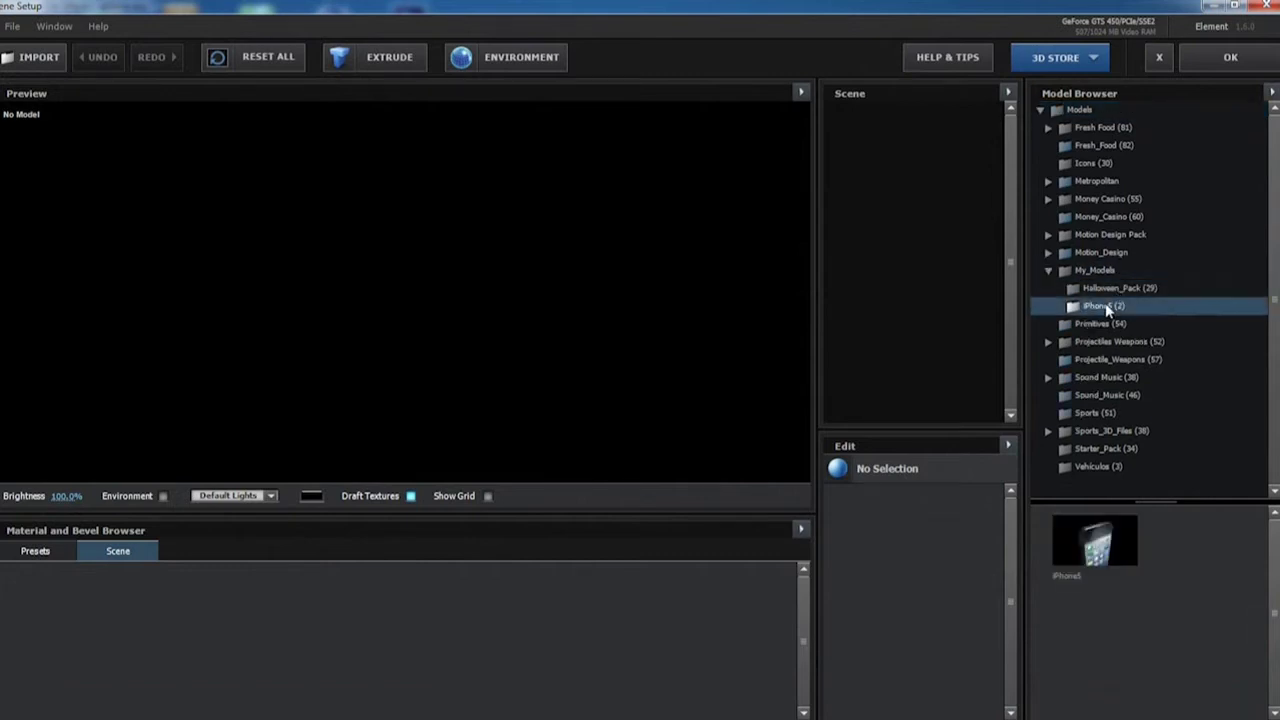
{"action": "left_click", "coordinate": [1100, 543]}
{"action": "mouse_move", "coordinate": [507, 268]}
{"action": "left_mouse_down"}
{"action": "mouse_move", "coordinate": [685, 398]}
{"action": "mouse_move", "coordinate": [420, 255]}
{"action": "mouse_move", "coordinate": [445, 268]}
{"action": "left_mouse_up"}
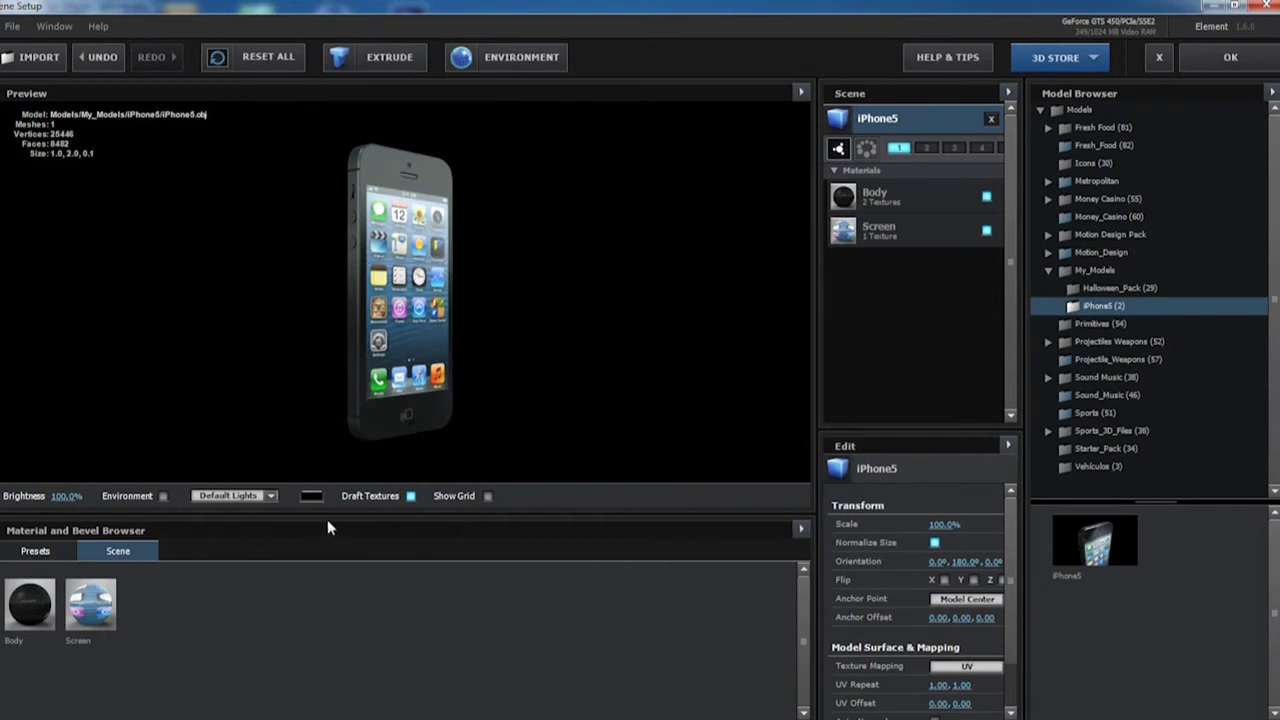
- Set the environment map to Shop.png and apply the scene
{"action": "left_click", "coordinate": [491, 67]}
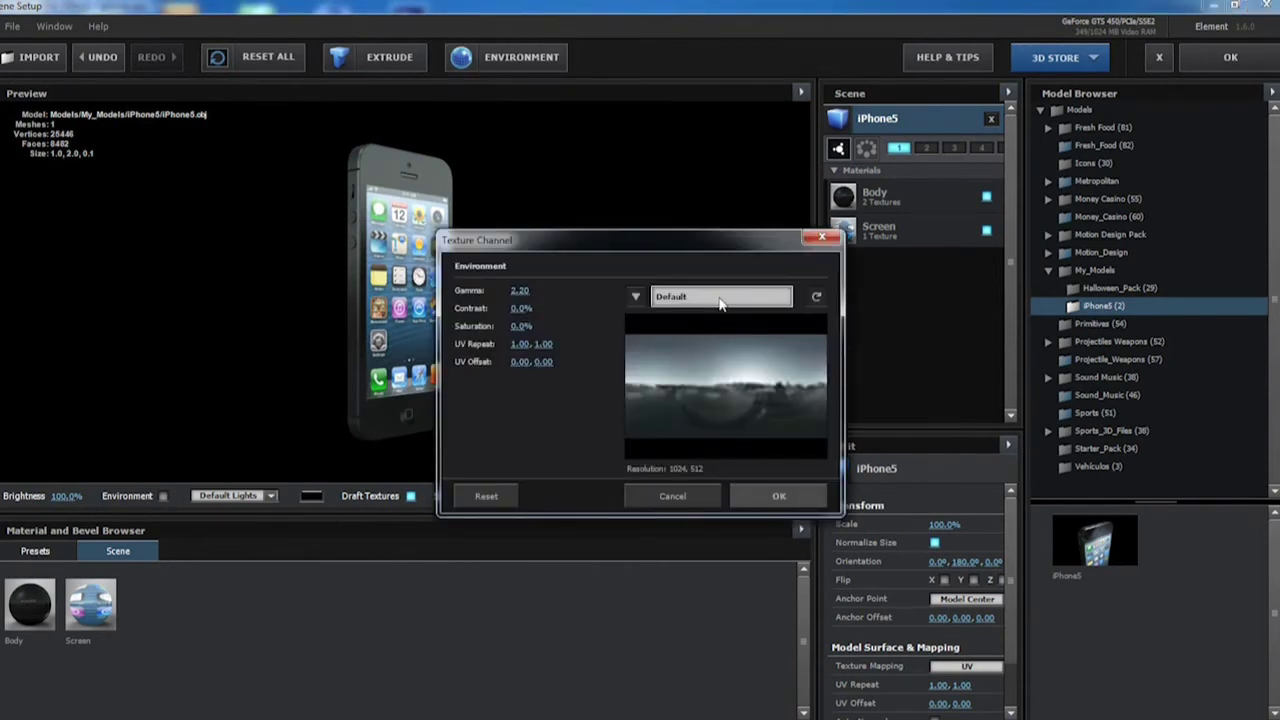
{"action": "left_click", "coordinate": [720, 300]}
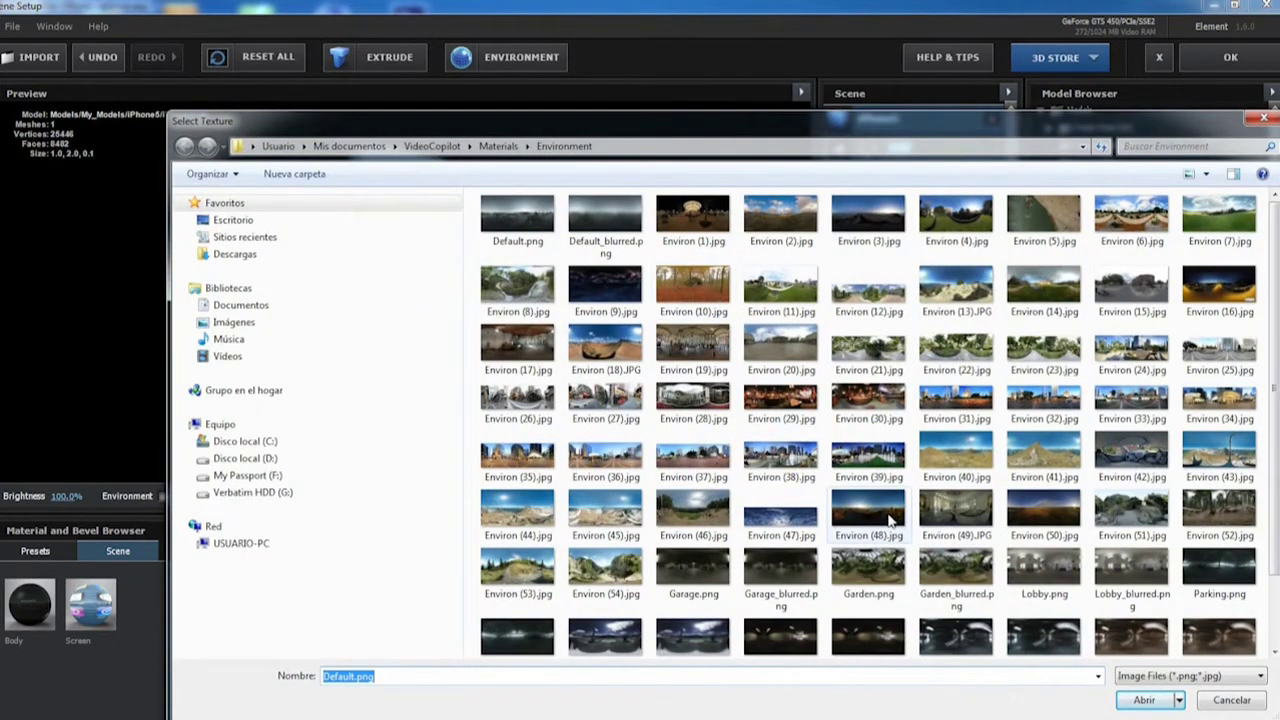
{"action": "left_click", "coordinate": [805, 645]}
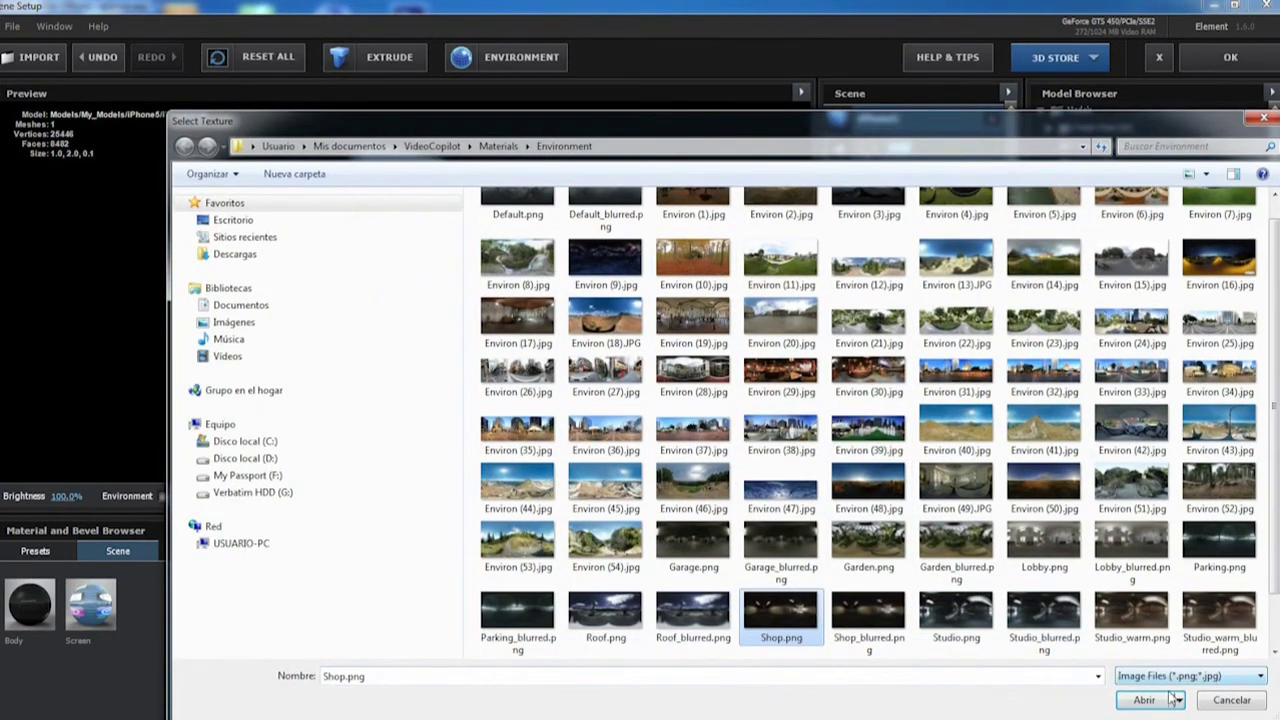
{"action": "left_click", "coordinate": [1175, 700]}
{"action": "left_click", "coordinate": [784, 500]}
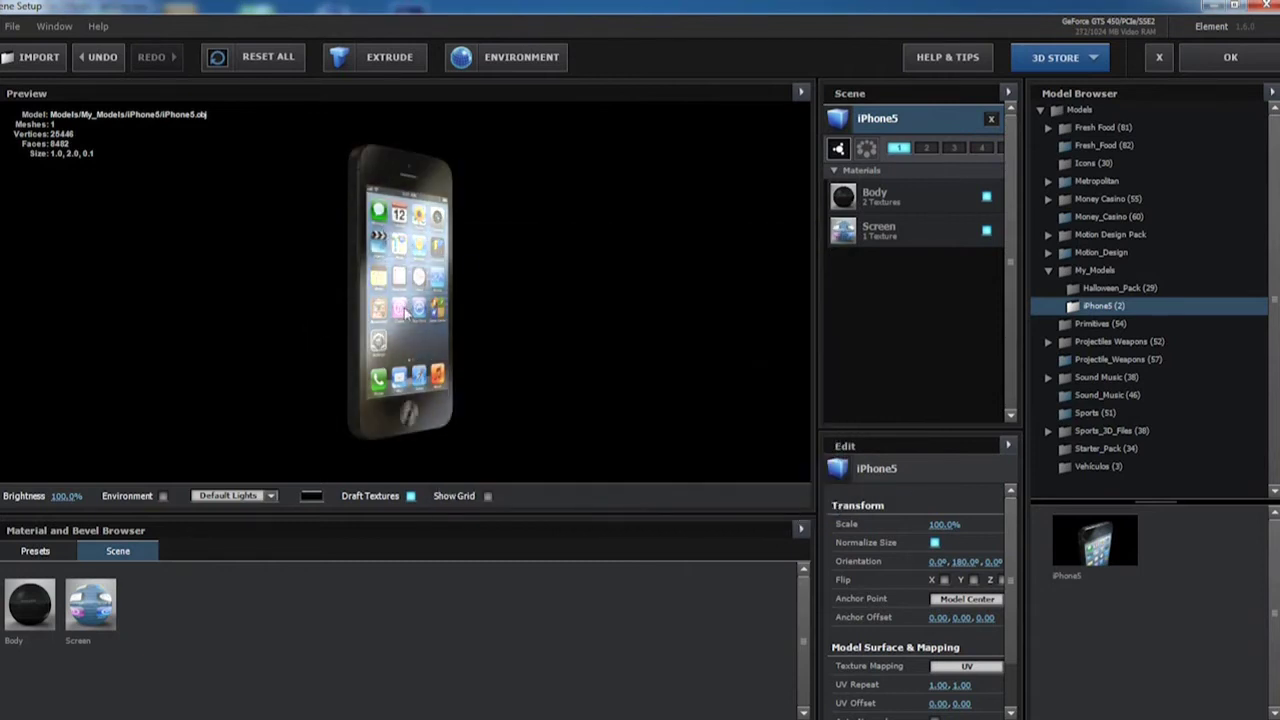
{"action": "left_click", "coordinate": [1266, 58]}
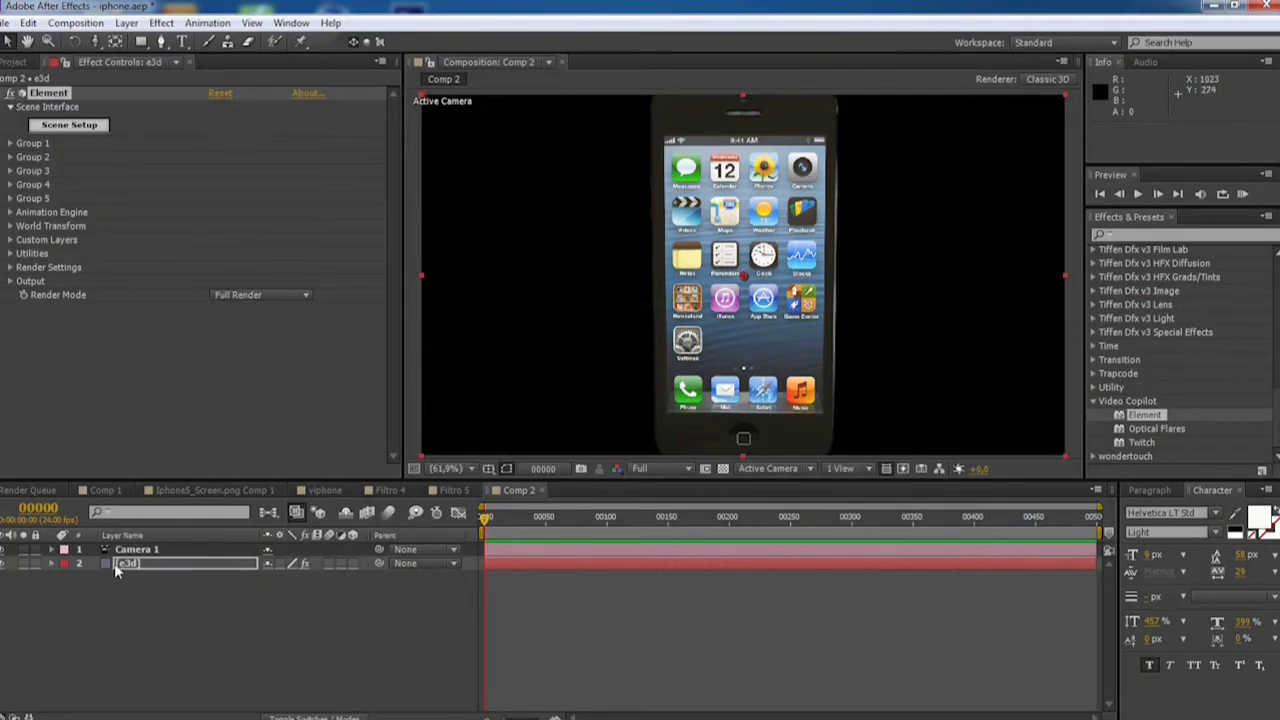
- Set Group 1's Particle Replicator to 25 particles arranged in a Ring shape
{"action": "left_click", "coordinate": [10, 143]}
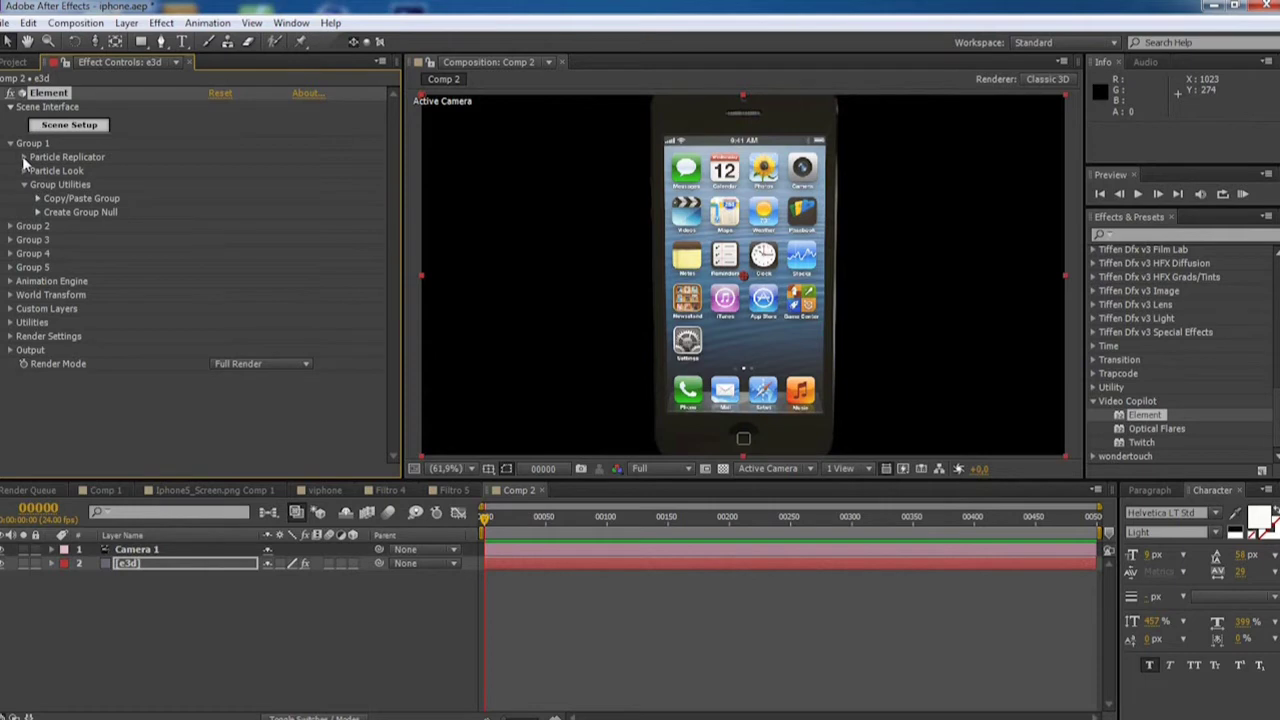
{"action": "left_click", "coordinate": [24, 157]}
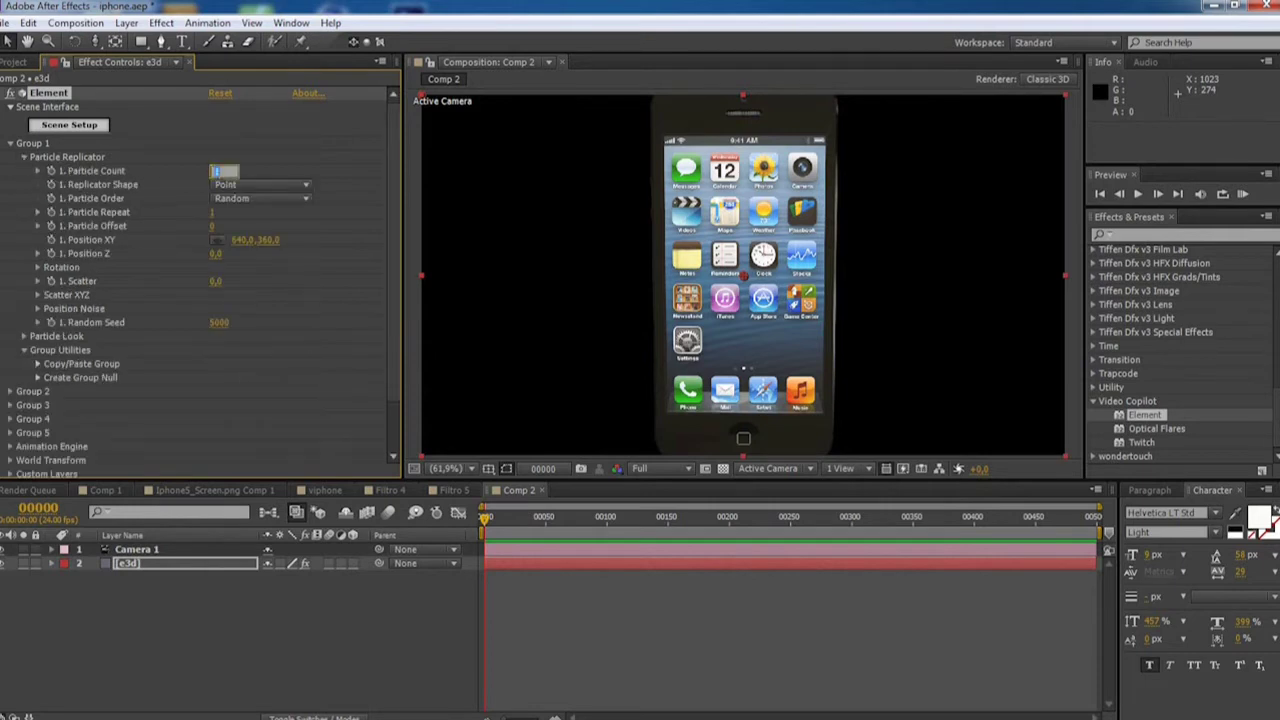
{"action": "type", "text": "5"}
{"action": "key", "text": "Return"}
{"action": "left_click", "coordinate": [255, 186]}
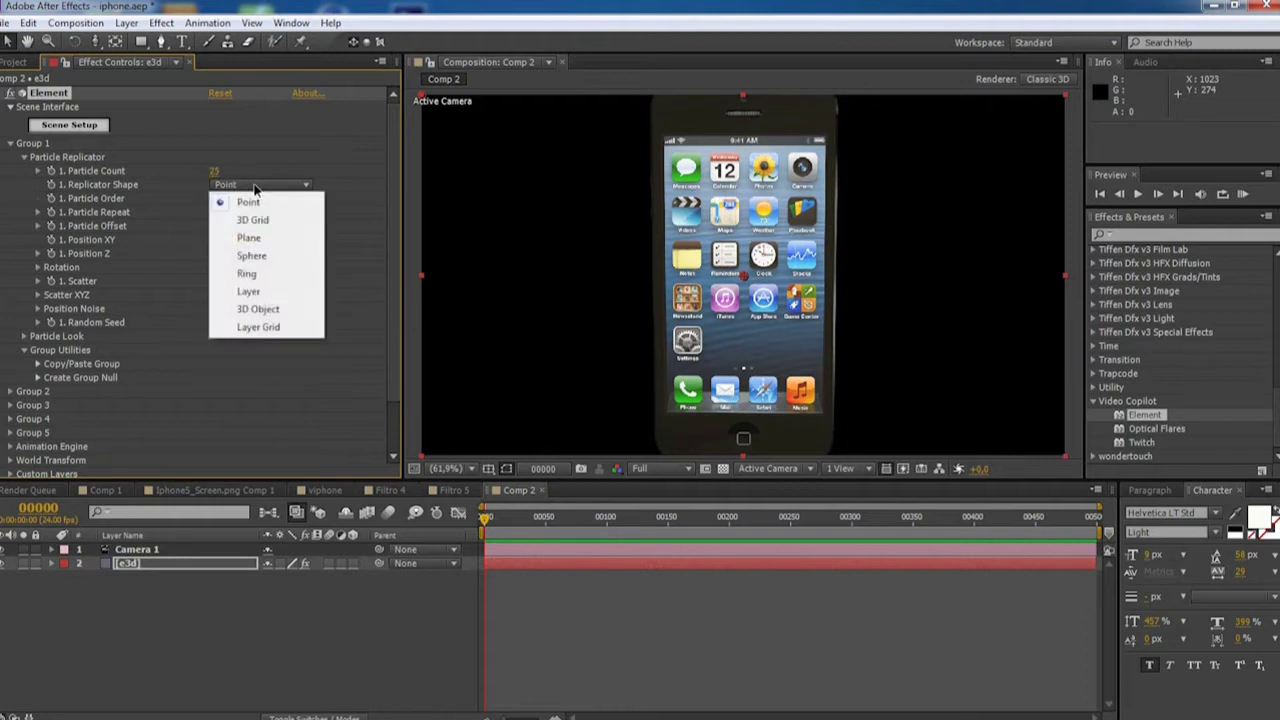
{"action": "left_click", "coordinate": [255, 274]}
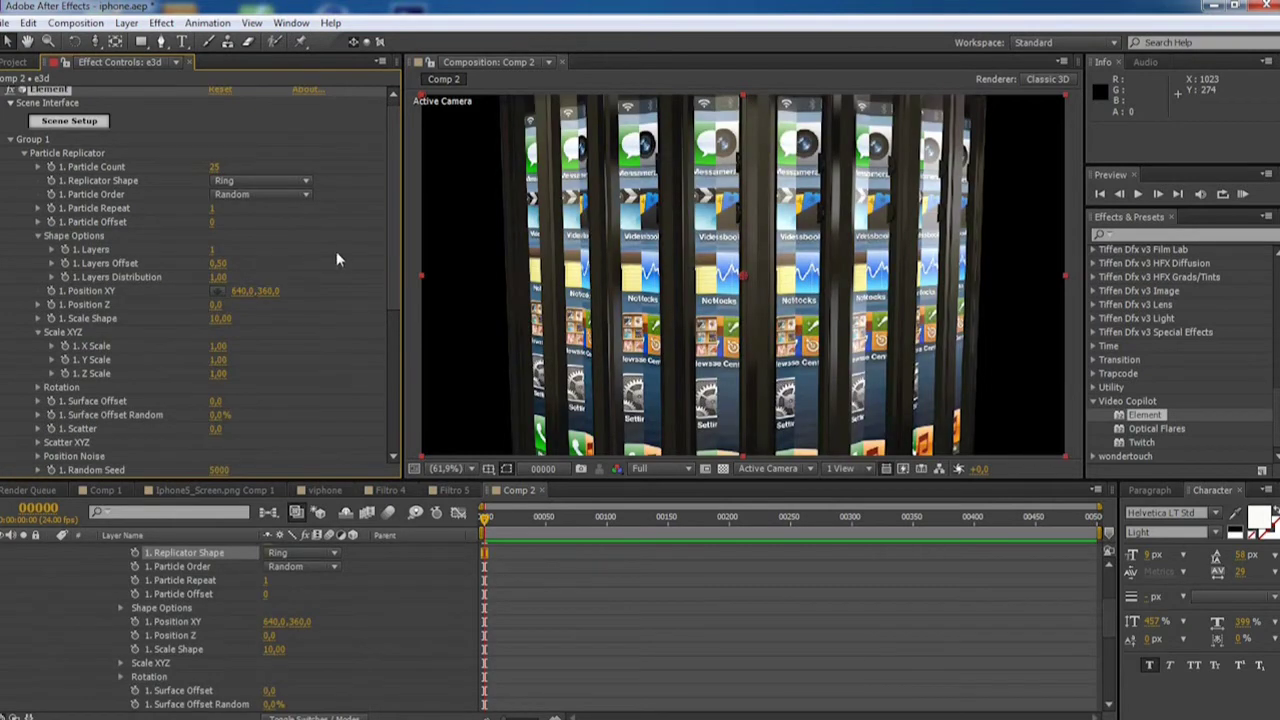
{"action": "left_click_drag", "start_coordinate": [389, 236], "coordinate": [375, 285]}
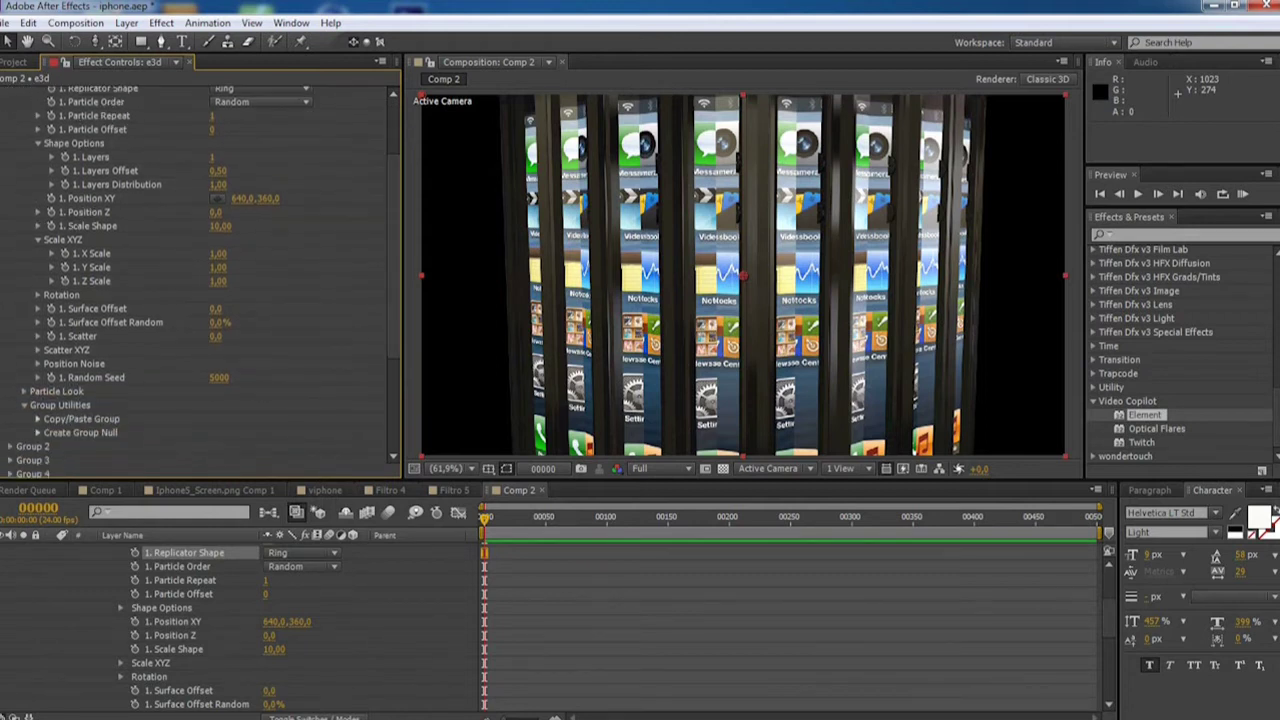
- Set the Particle Look particle size to 2
{"action": "left_click", "coordinate": [24, 392]}
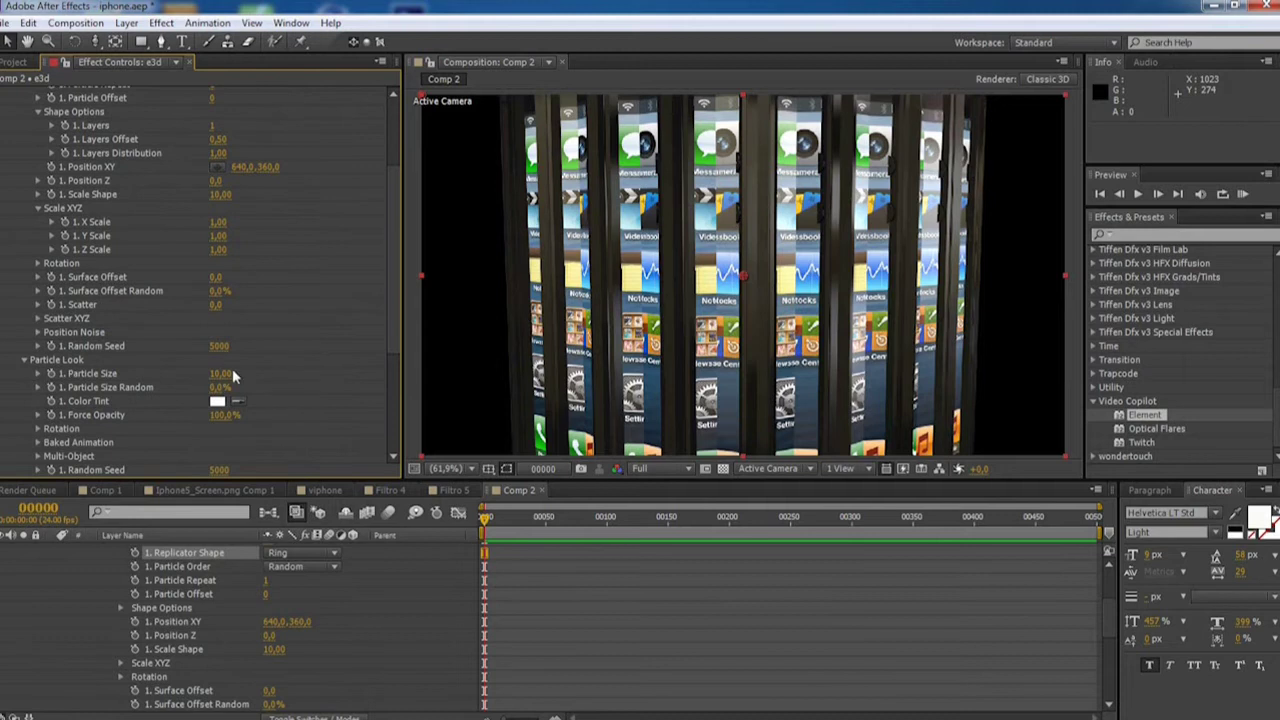
{"action": "left_click", "coordinate": [220, 375]}
{"action": "type", "text": "2"}
{"action": "key", "text": "Return"}
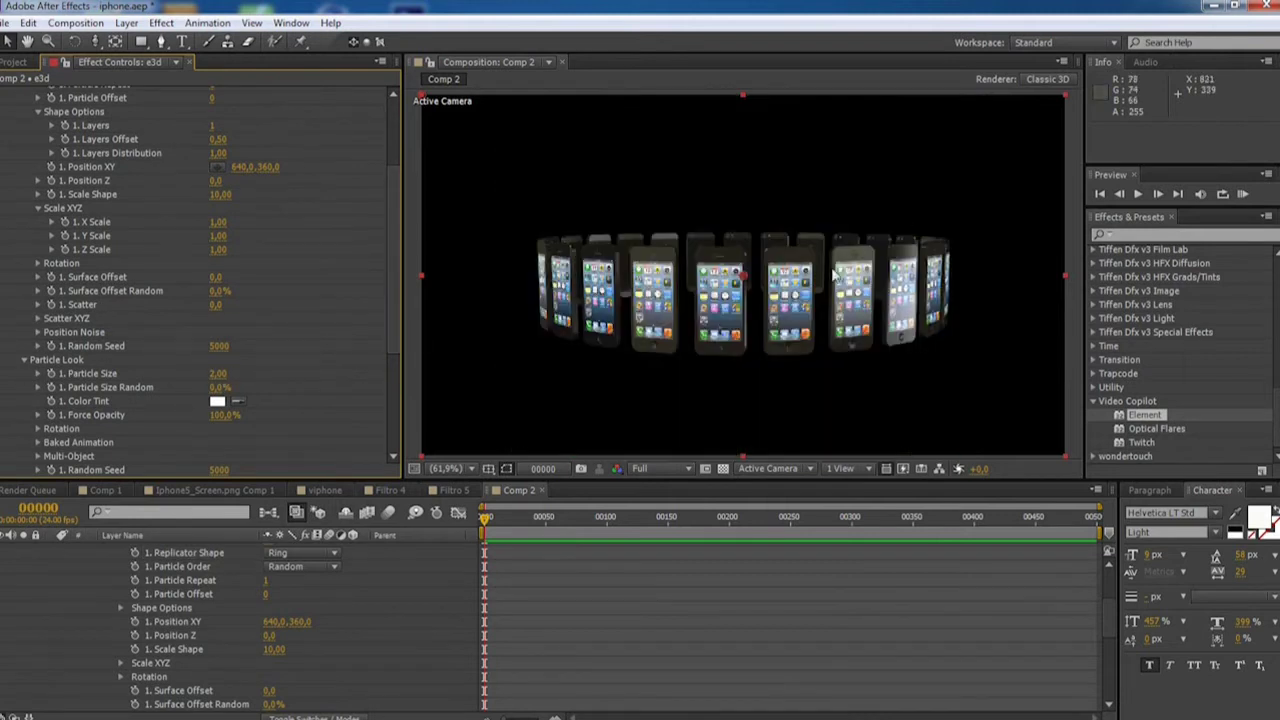
{"action": "scroll", "coordinate": [477, 578], "scroll_direction": "up", "scroll_amount": 3}
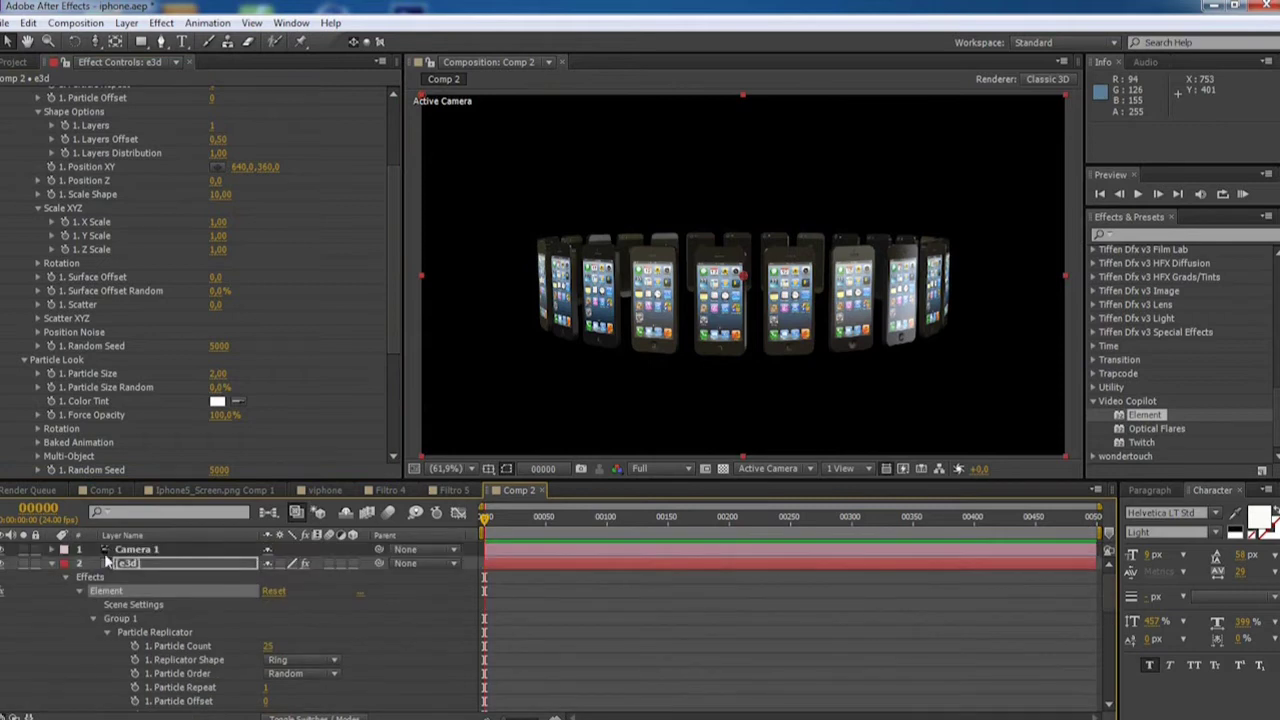
- Dolly Camera 1 closer to the phone ring and track it so the ring sits lower
{"action": "left_click", "coordinate": [140, 550]}
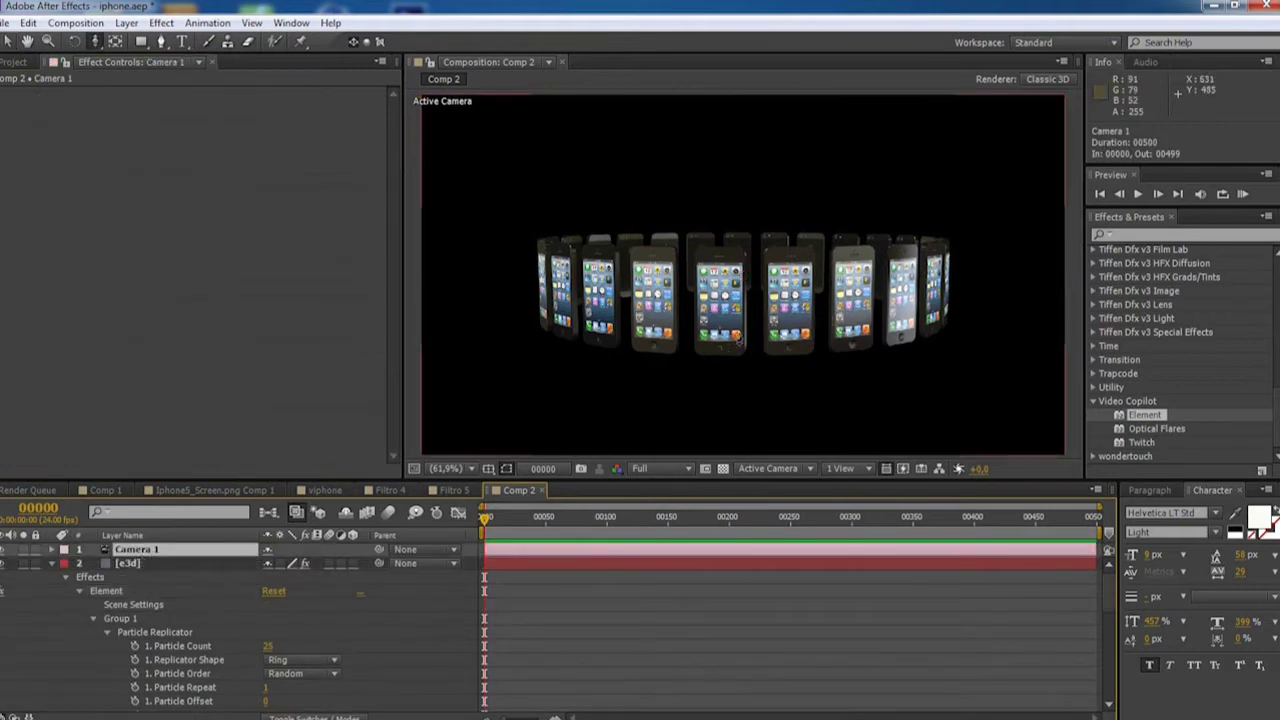
{"action": "left_click_drag", "start_coordinate": [736, 337], "coordinate": [740, 300]}
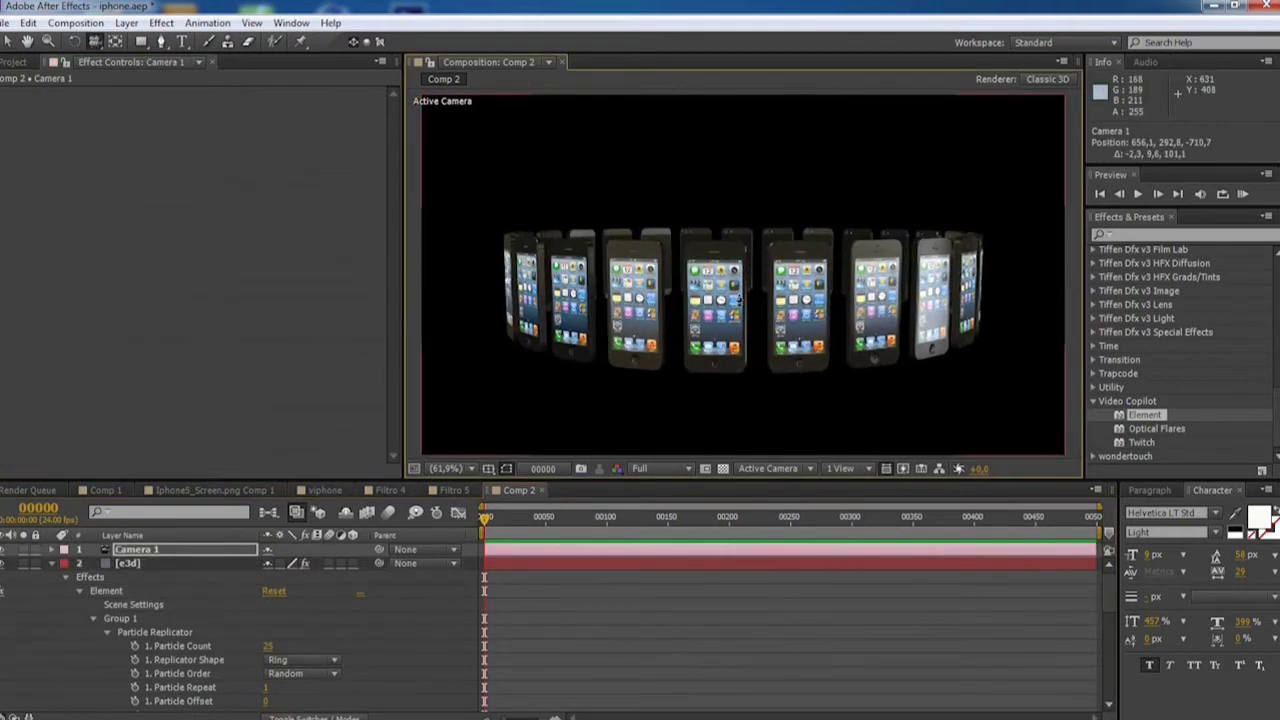
{"action": "key", "text": "c"}
{"action": "left_click_drag", "start_coordinate": [740, 300], "coordinate": [733, 340]}
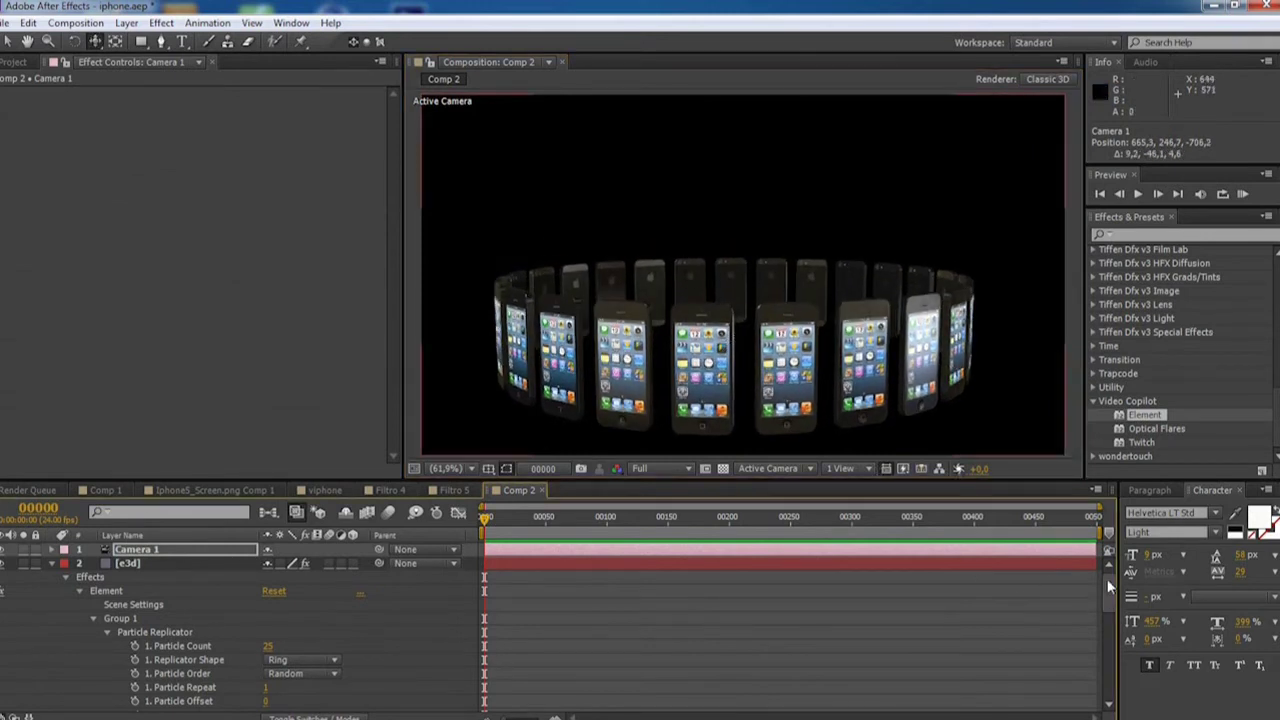
{"action": "left_click", "coordinate": [56, 566]}
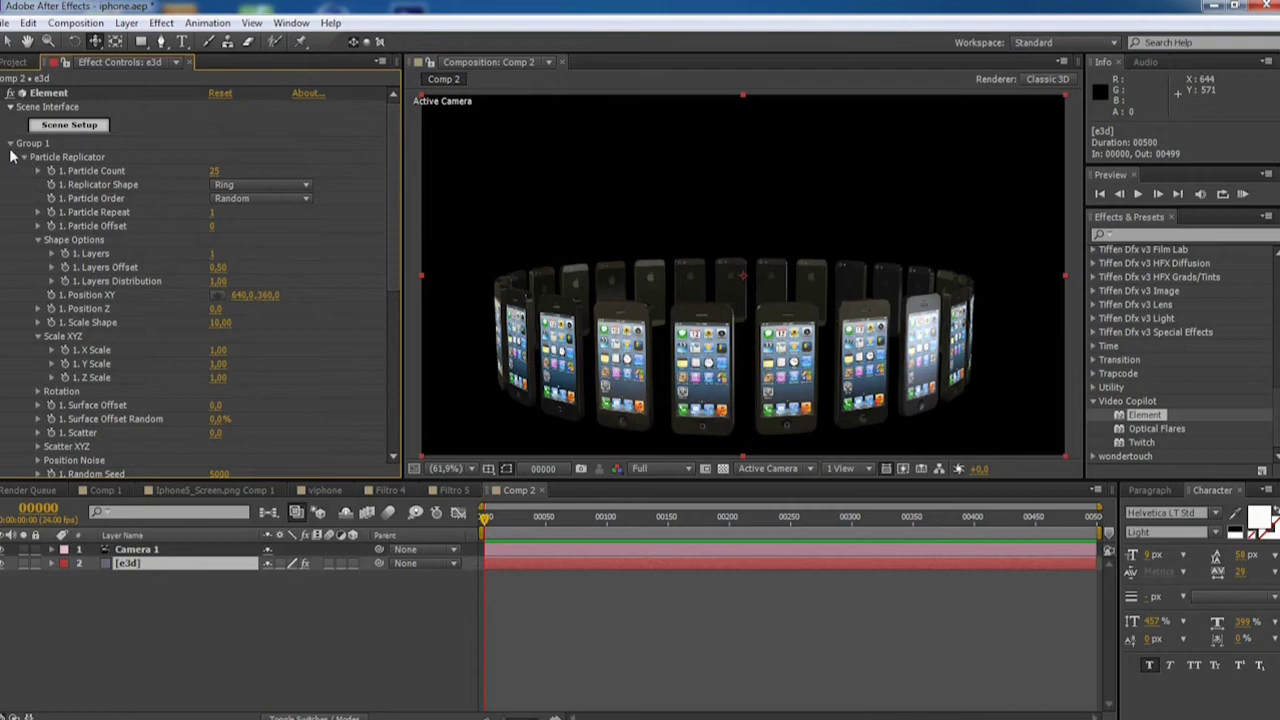
{"action": "left_click", "coordinate": [70, 125]}
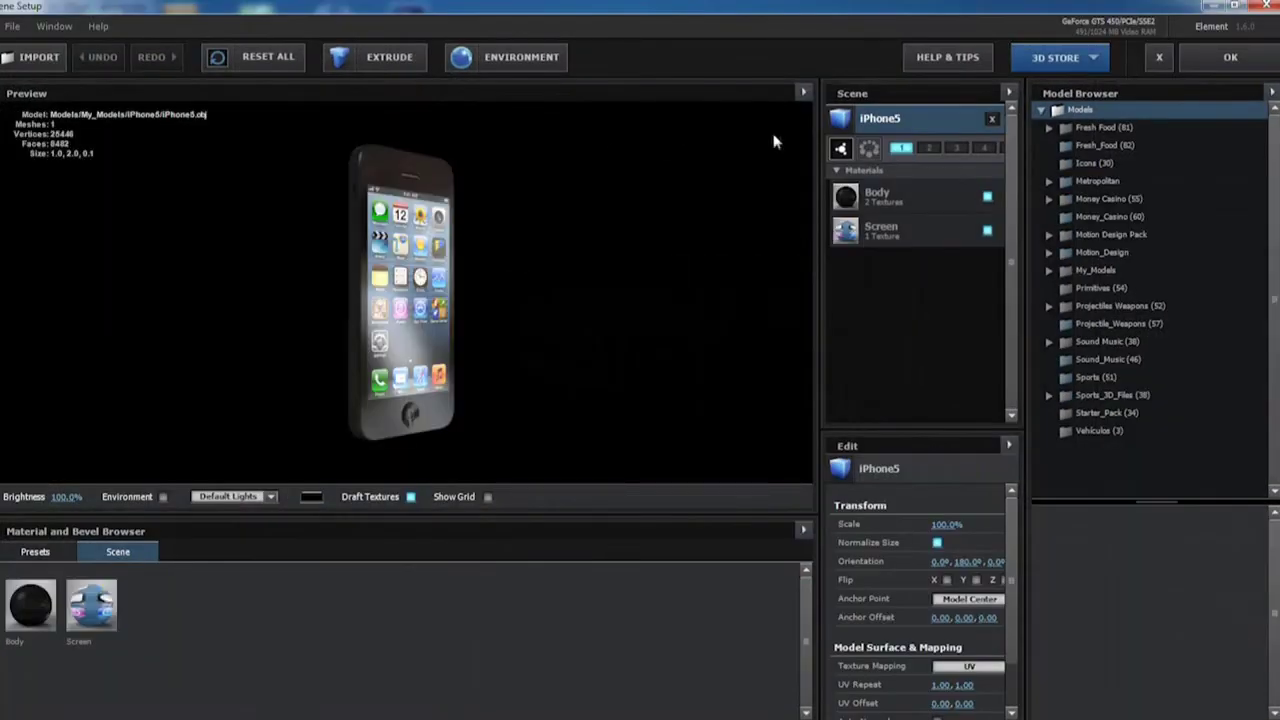
- Enable group 2 for the iPhone5 model in the Scene panel and apply the scene
{"action": "left_click", "coordinate": [927, 150]}
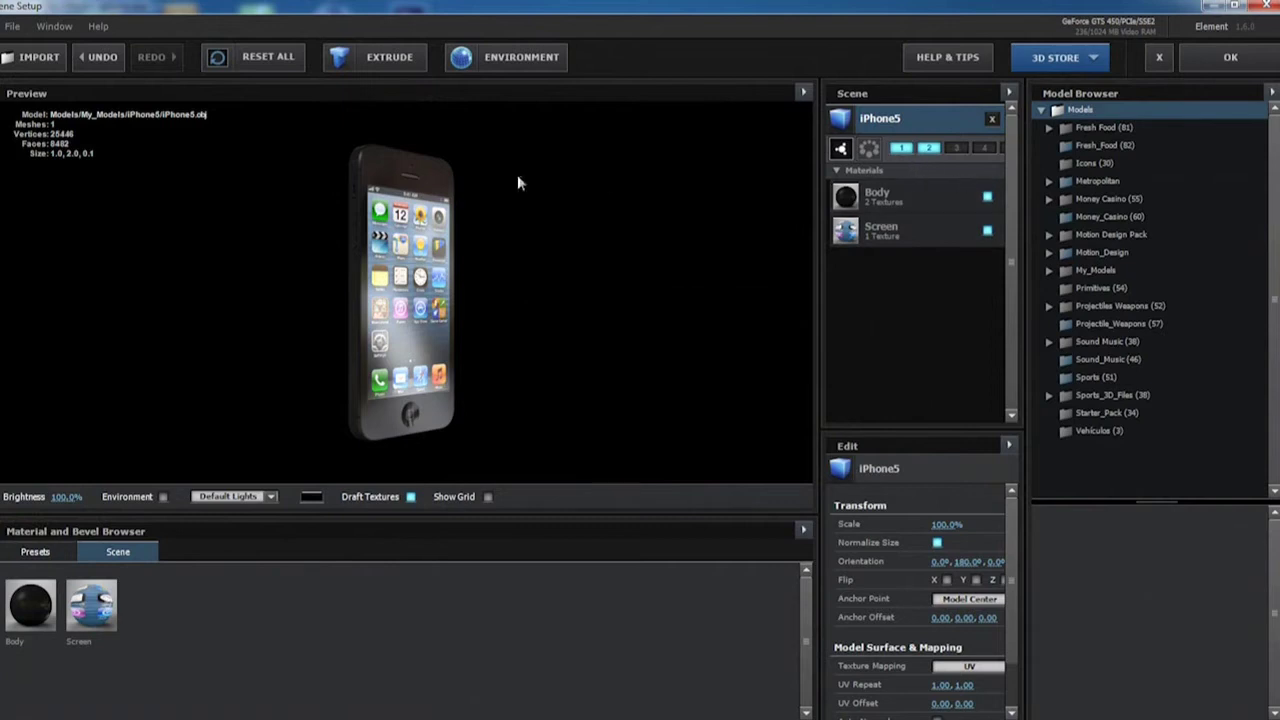
{"action": "left_click", "coordinate": [1222, 57]}
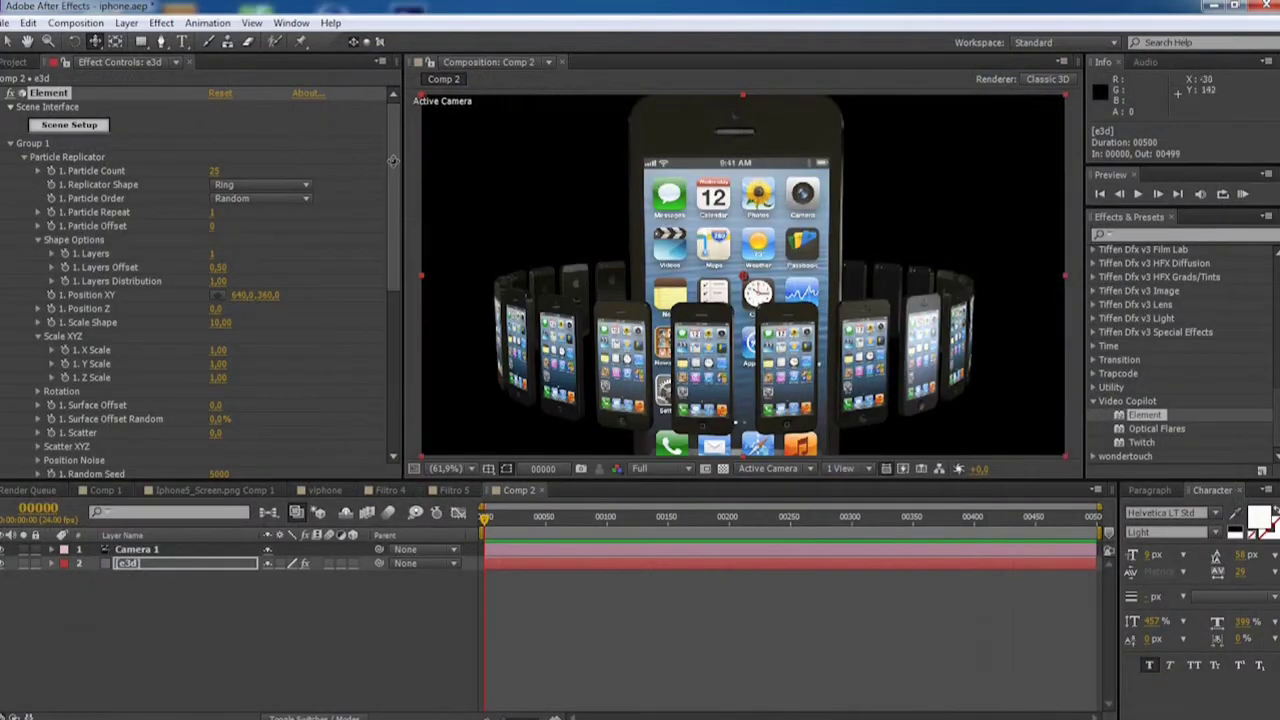
{"action": "scroll", "coordinate": [392, 162], "scroll_direction": "down", "scroll_amount": 1}
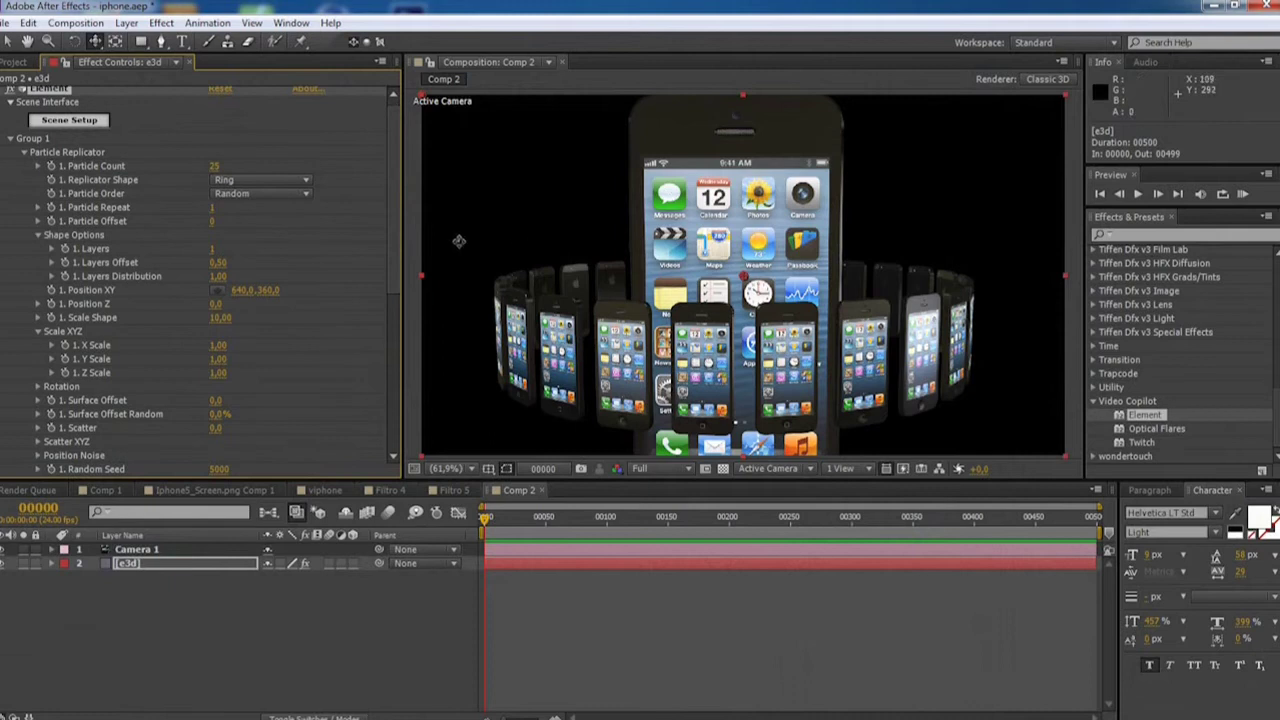
- Copy Group 1's settings and paste them into Group 2
{"action": "mouse_move", "coordinate": [394, 186]}
{"action": "left_mouse_down"}
{"action": "mouse_move", "coordinate": [387, 247]}
{"action": "mouse_move", "coordinate": [352, 310]}
{"action": "left_mouse_up"}
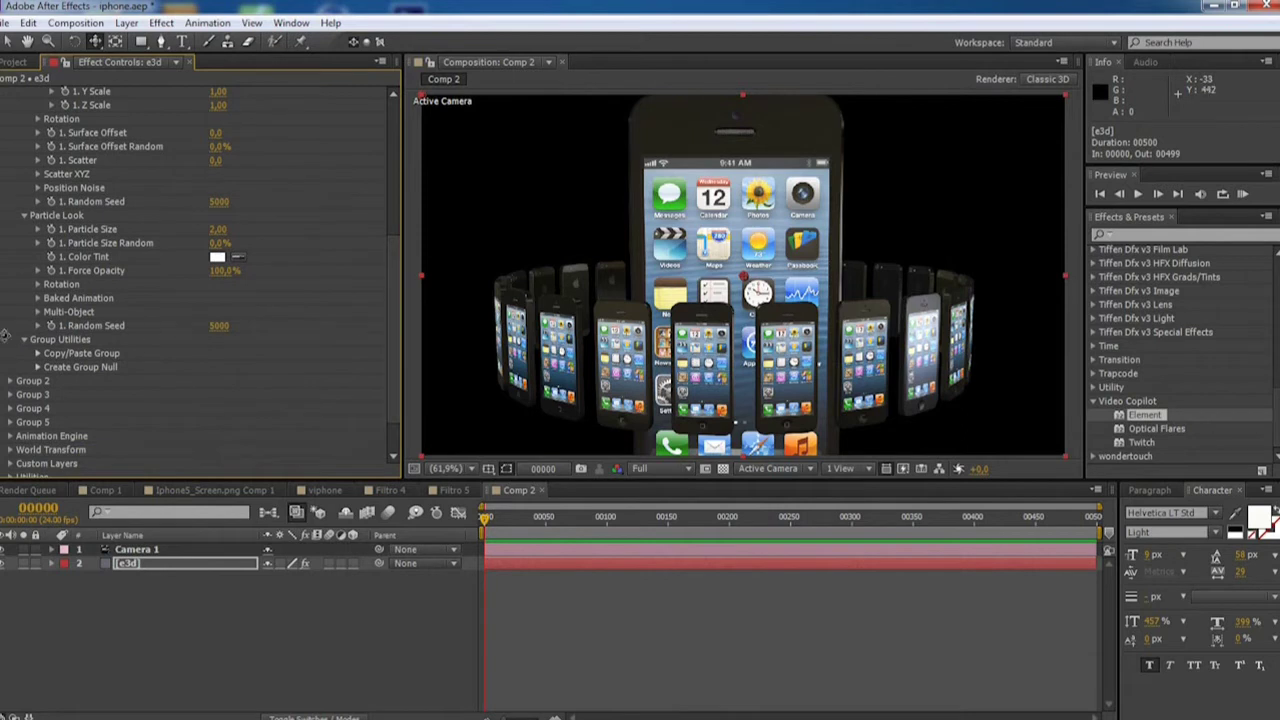
{"action": "left_click", "coordinate": [38, 354]}
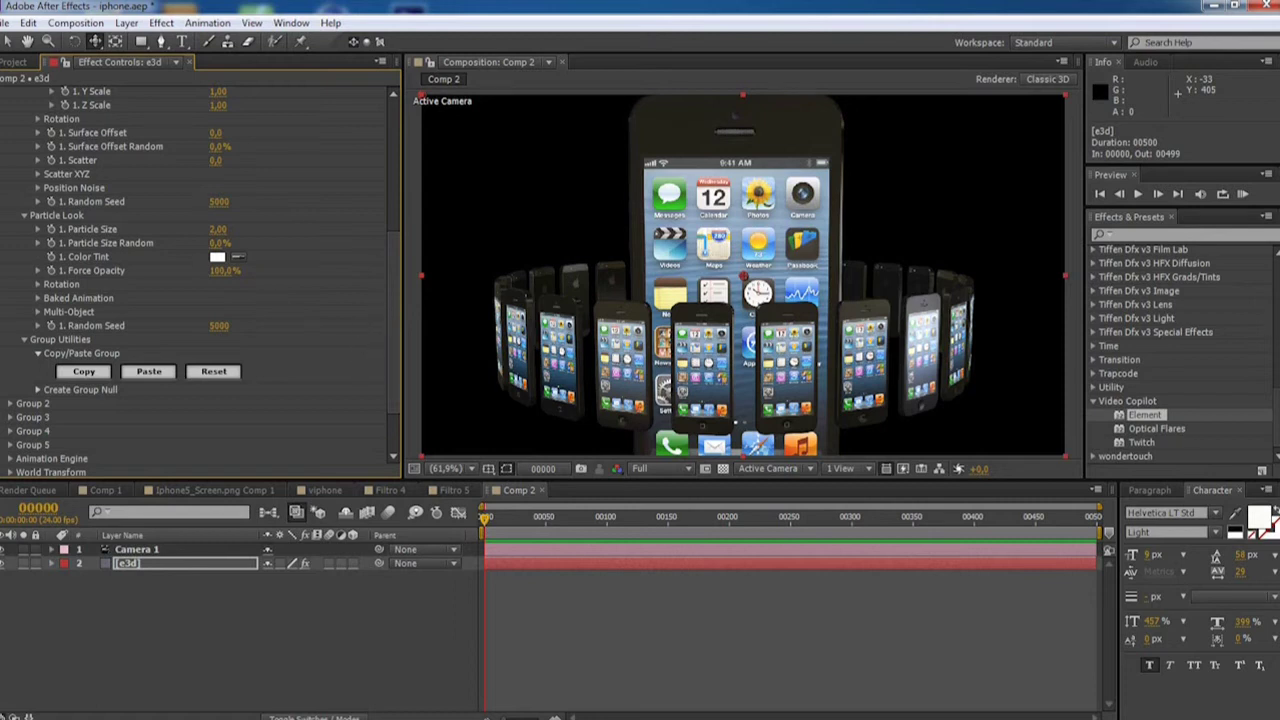
{"action": "left_click", "coordinate": [13, 403]}
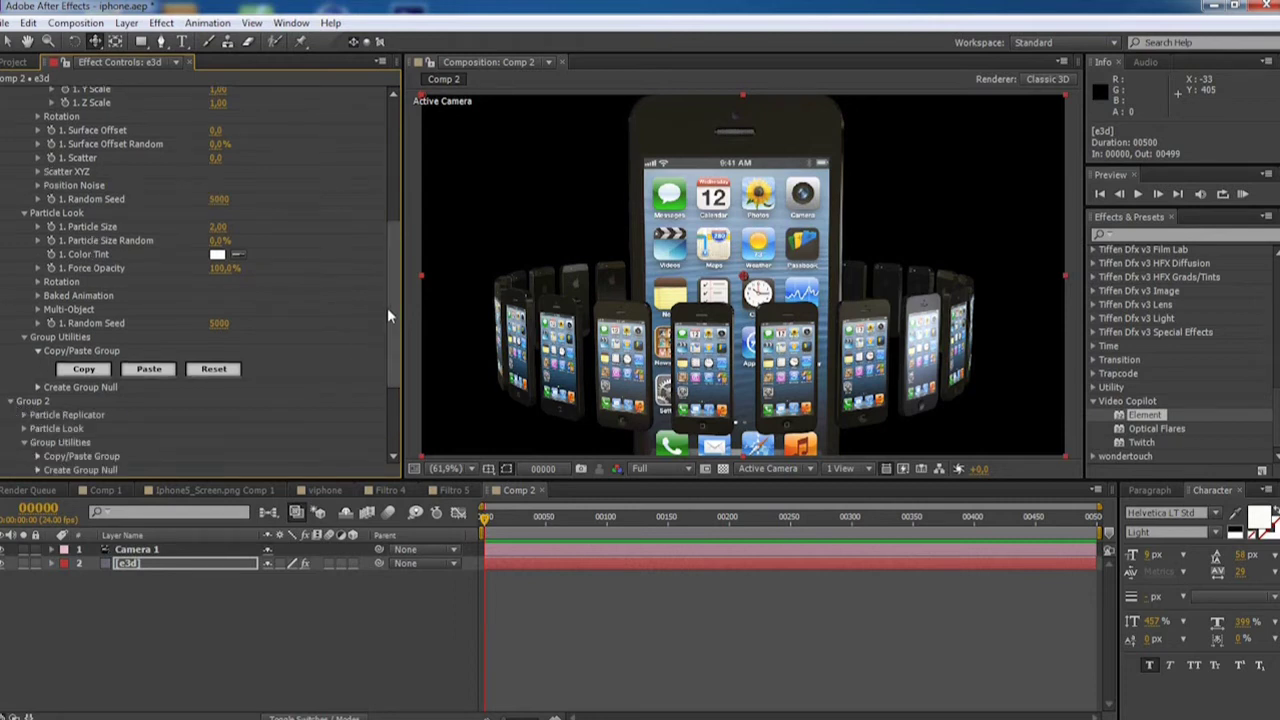
{"action": "scroll", "coordinate": [387, 307], "scroll_direction": "down", "scroll_amount": 3}
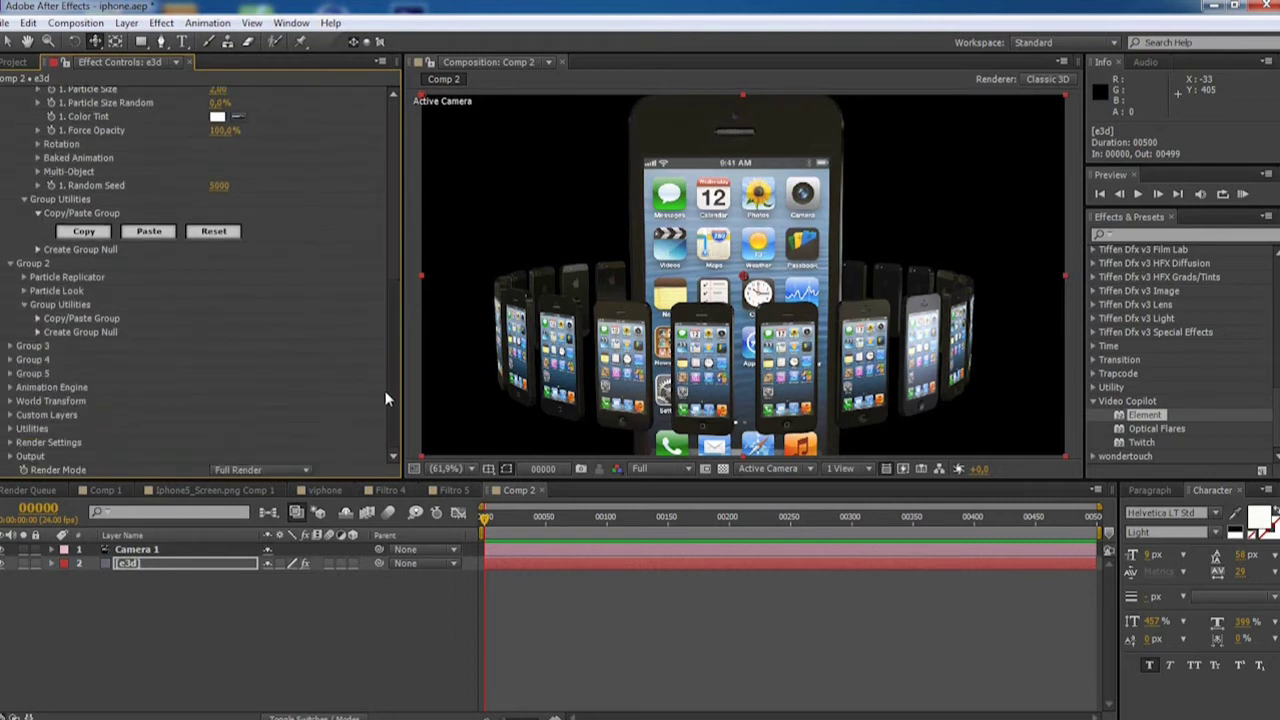
{"action": "left_click", "coordinate": [38, 318]}
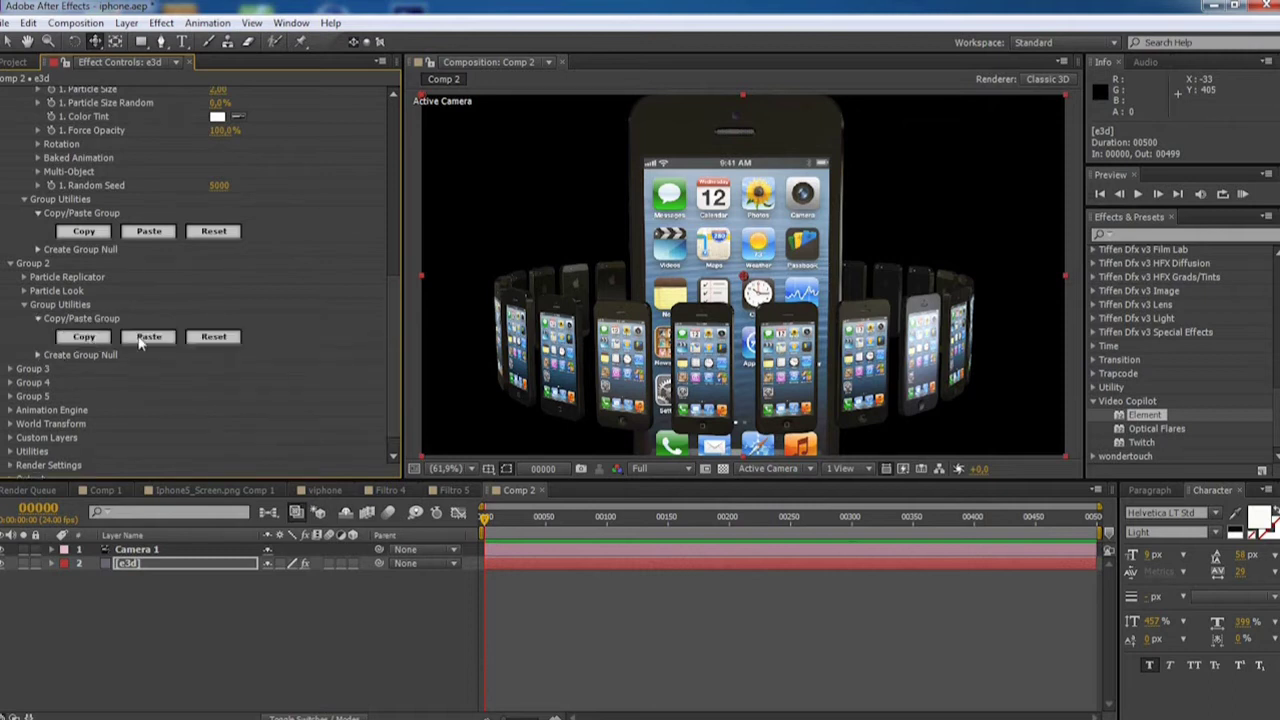
{"action": "left_click", "coordinate": [142, 338]}
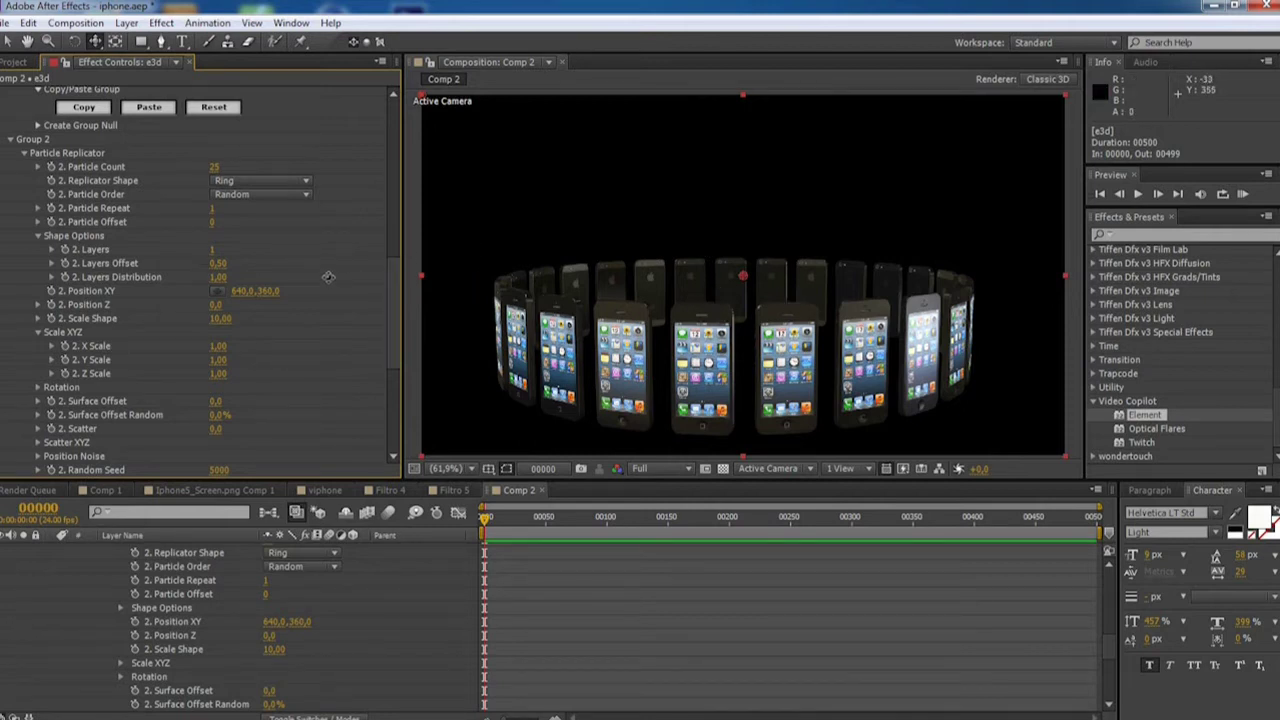
- Try Group 2 Position Y 275, undo it back to 360, then switch to Comp 1
{"action": "left_click_drag", "start_coordinate": [268, 291], "coordinate": [205, 290]}
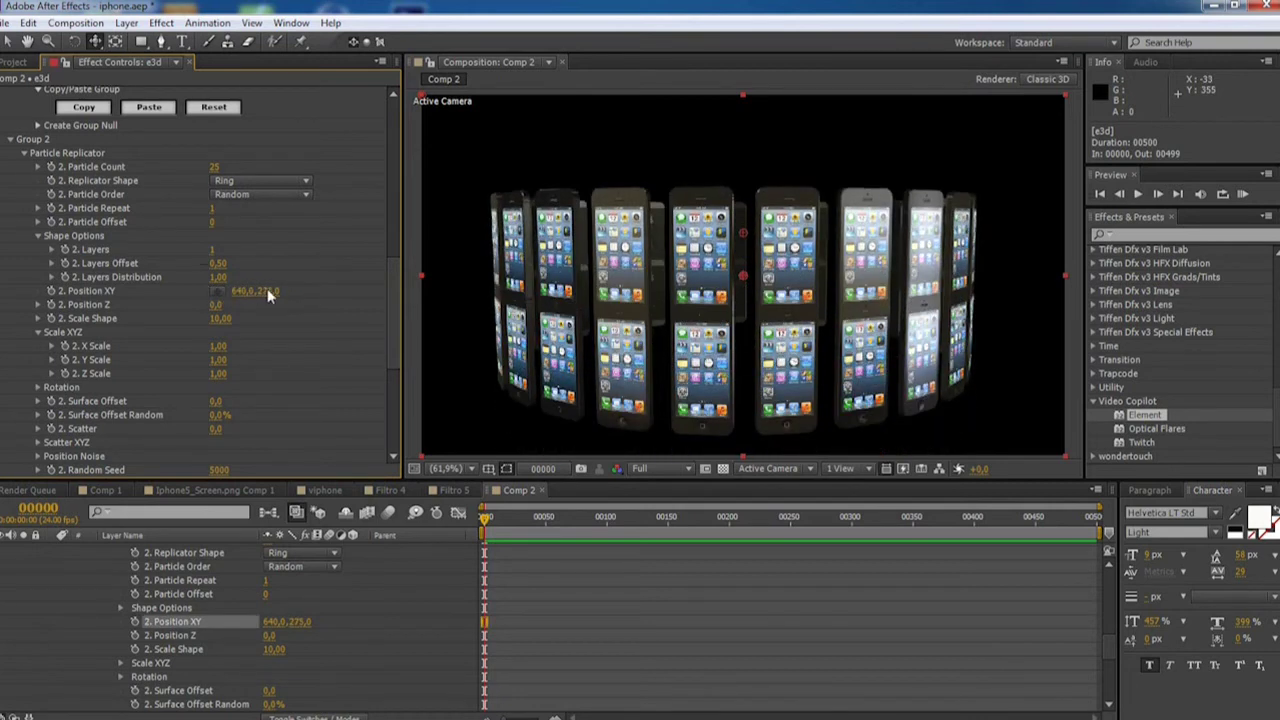
{"action": "left_click", "coordinate": [28, 22]}
{"action": "left_click", "coordinate": [40, 38]}
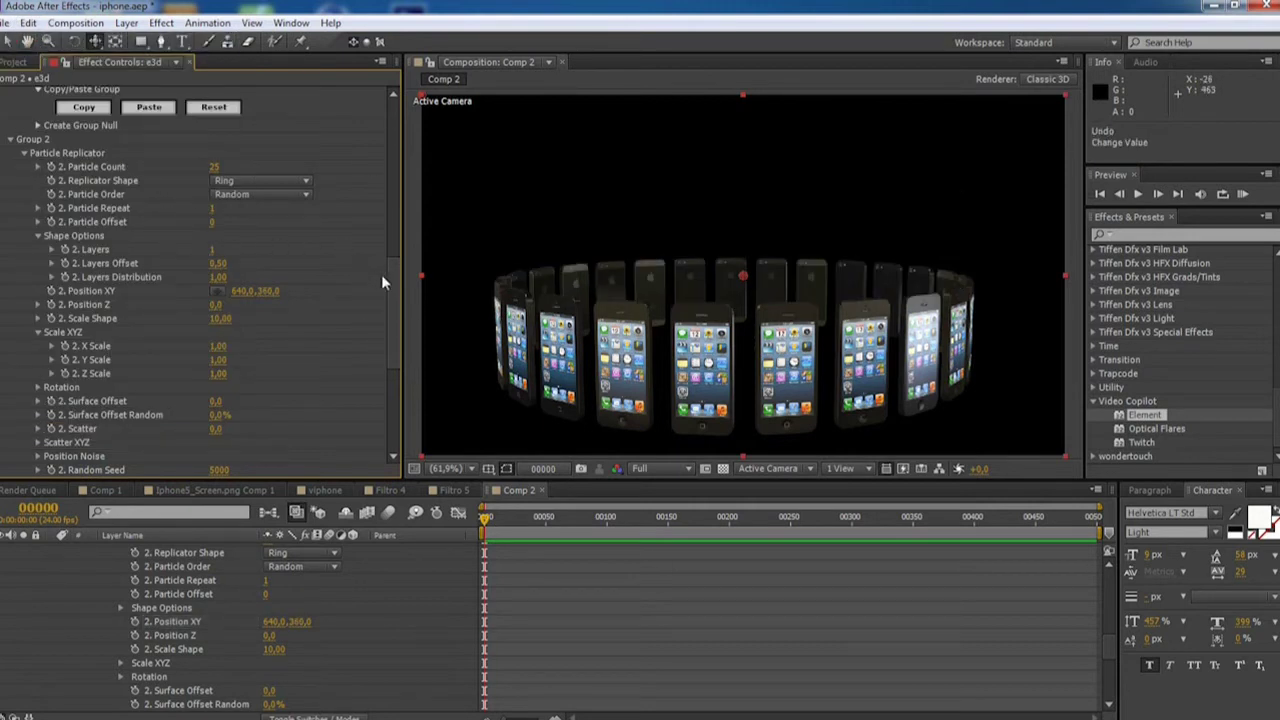
{"action": "scroll", "coordinate": [390, 288], "scroll_direction": "down", "scroll_amount": 2}
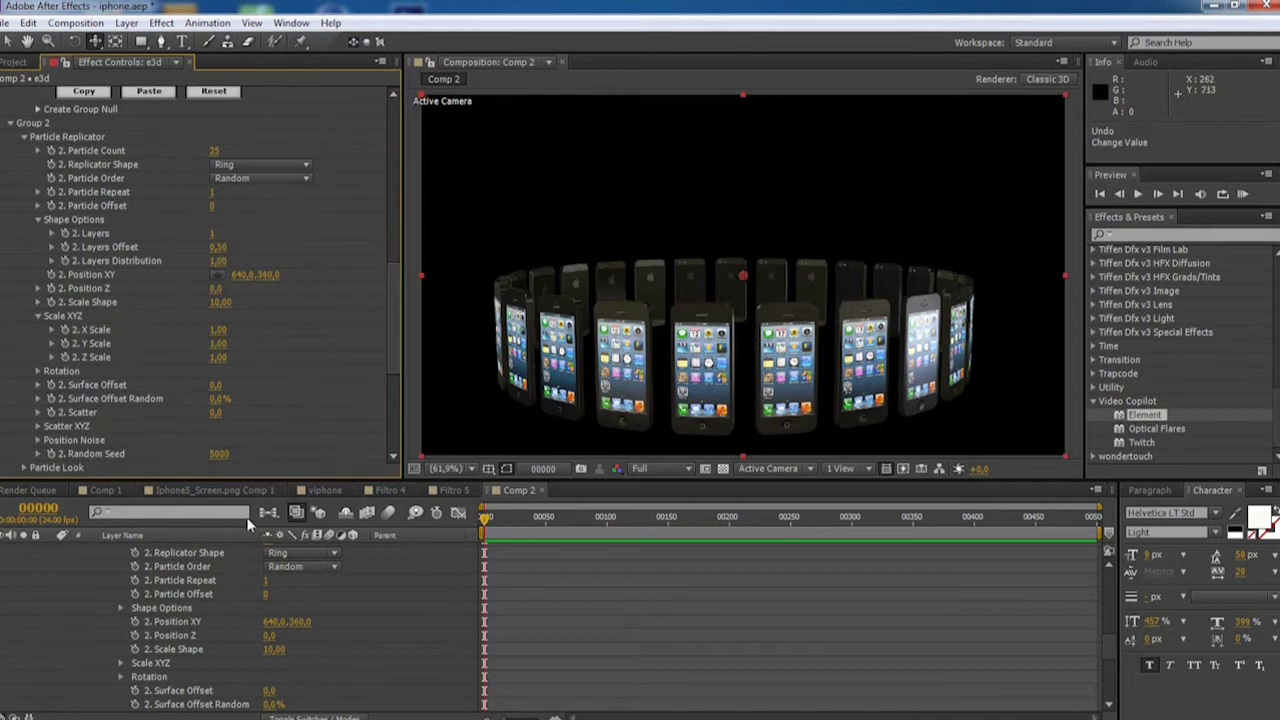
{"action": "left_click", "coordinate": [105, 490]}
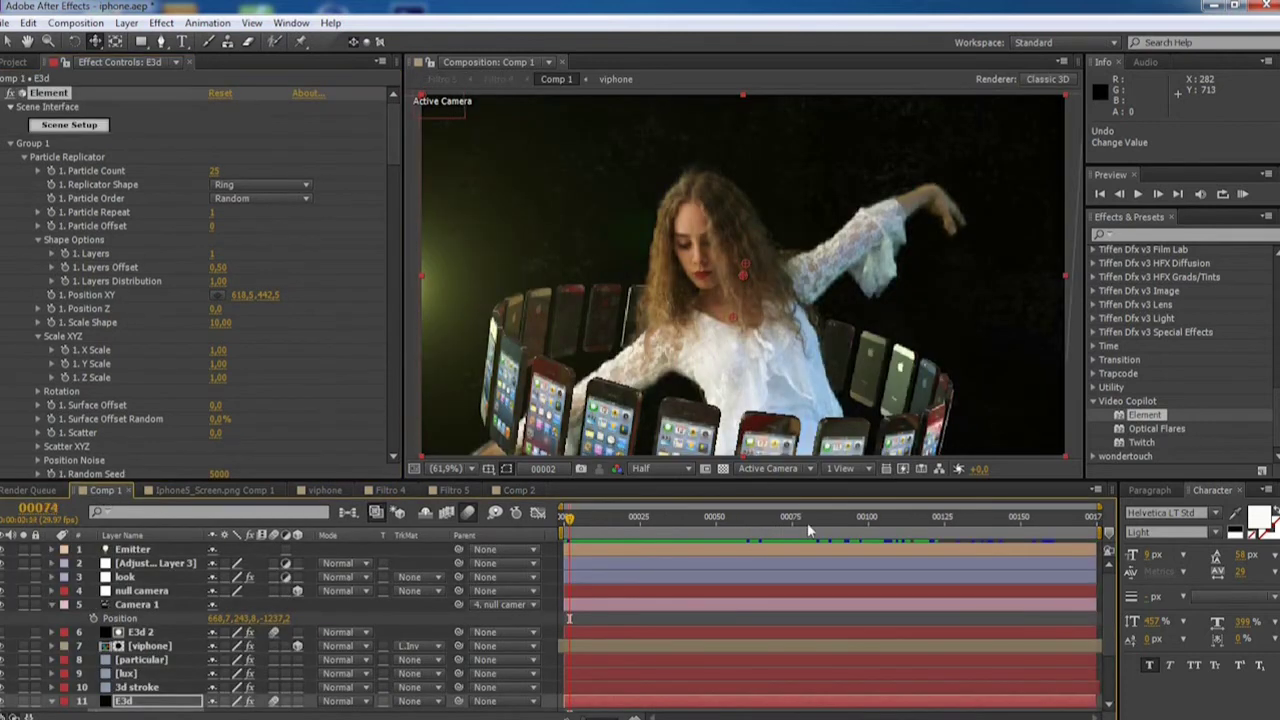
{"action": "left_click_drag", "start_coordinate": [785, 520], "coordinate": [932, 518]}
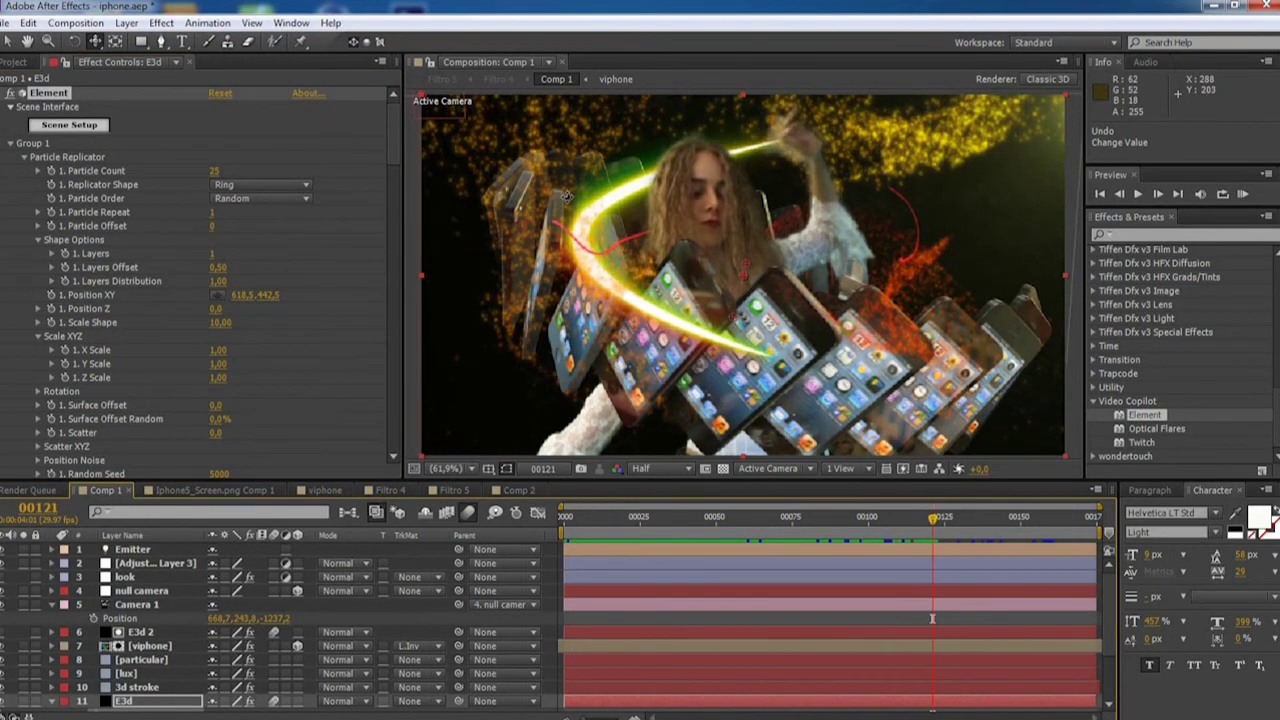
{"action": "left_click", "coordinate": [510, 490]}
{"action": "scroll", "coordinate": [396, 205], "scroll_direction": "down", "scroll_amount": 2}
{"action": "scroll", "coordinate": [394, 205], "scroll_direction": "down", "scroll_amount": 1}
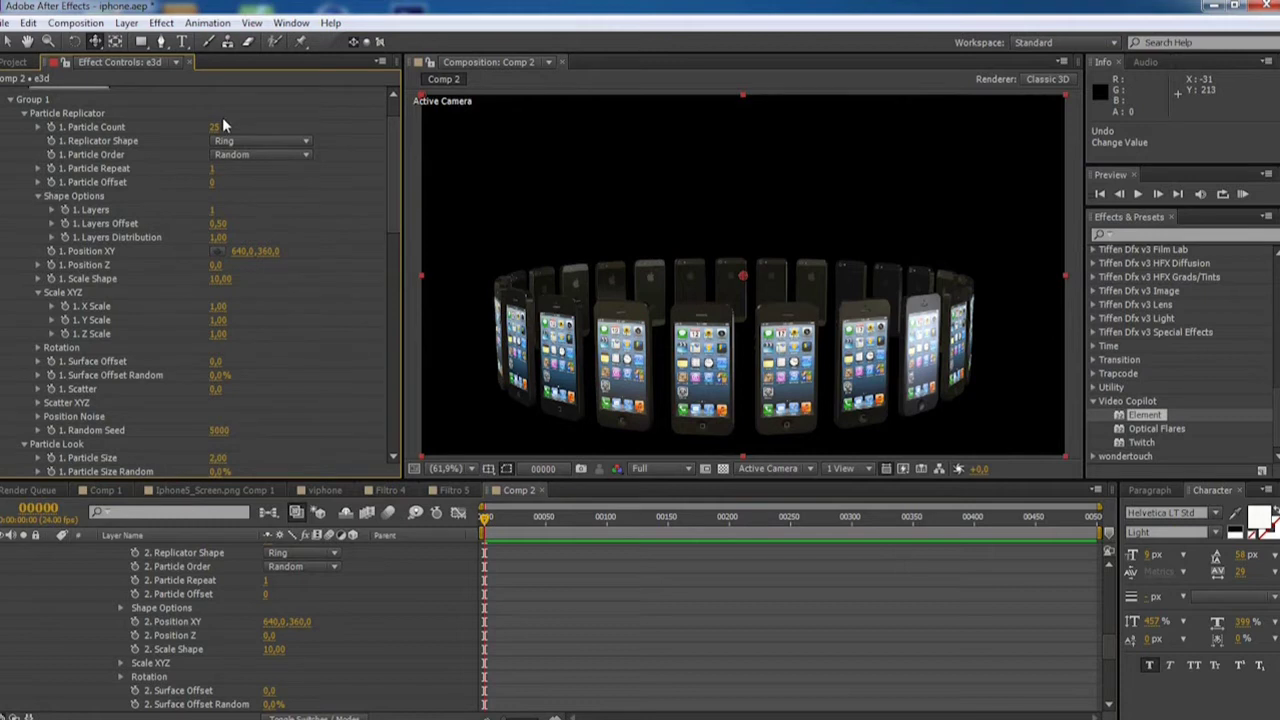
- Set Group 2's Position XY to 639, 257, stacking a second ring above the first
{"action": "scroll", "coordinate": [222, 125], "scroll_direction": "up", "scroll_amount": 2}
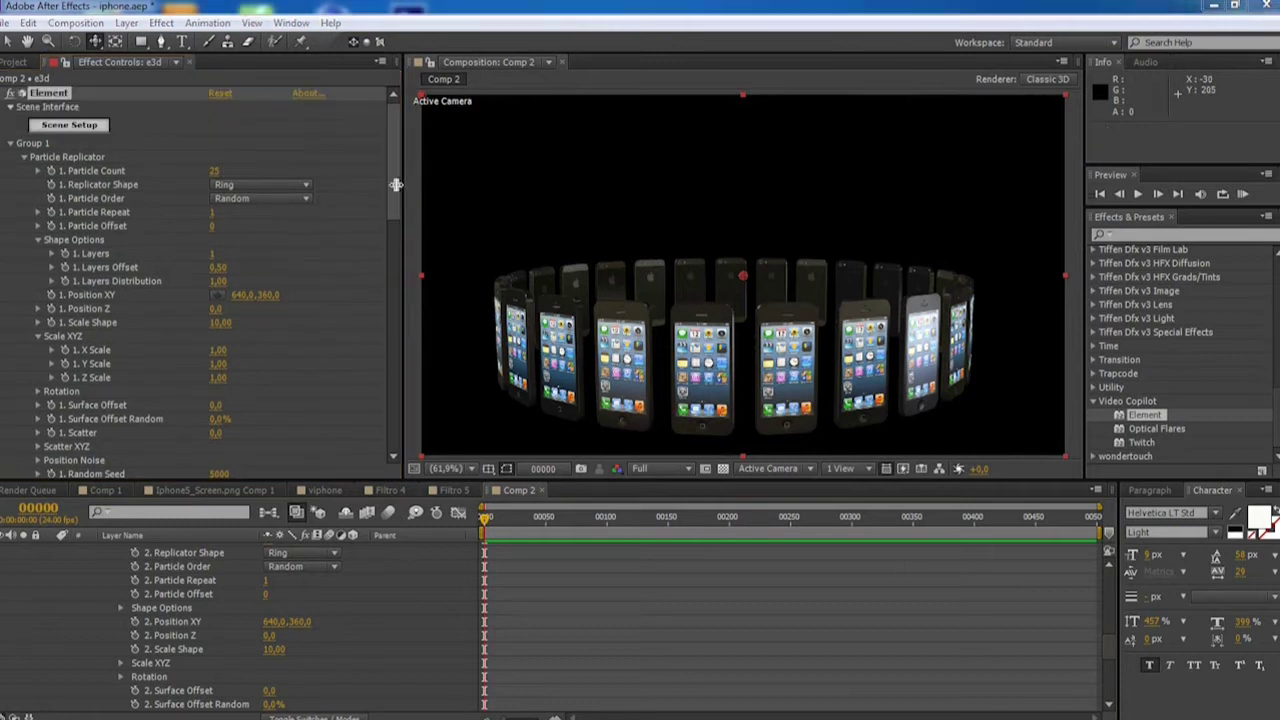
{"action": "scroll", "coordinate": [392, 237], "scroll_direction": "down", "scroll_amount": 7}
{"action": "left_click_drag", "start_coordinate": [393, 237], "coordinate": [390, 344]}
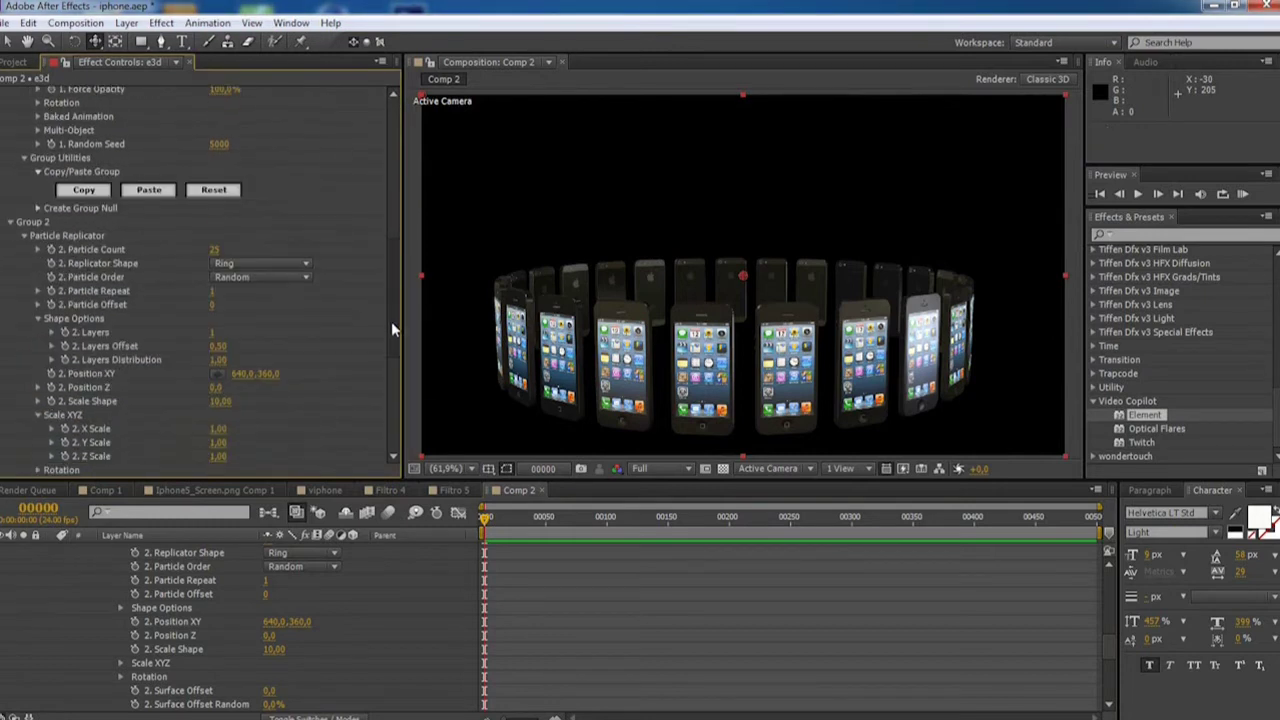
{"action": "left_click", "coordinate": [242, 322]}
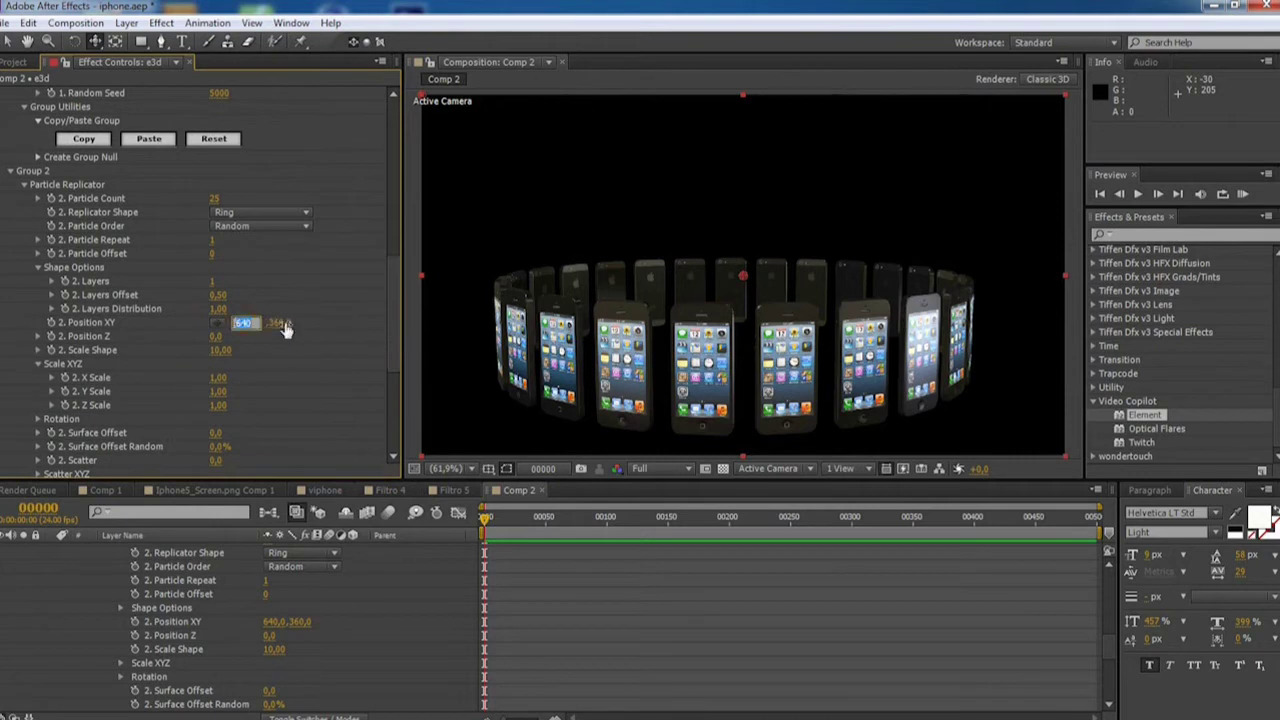
{"action": "type", "text": "643"}
{"action": "key", "text": "Return"}
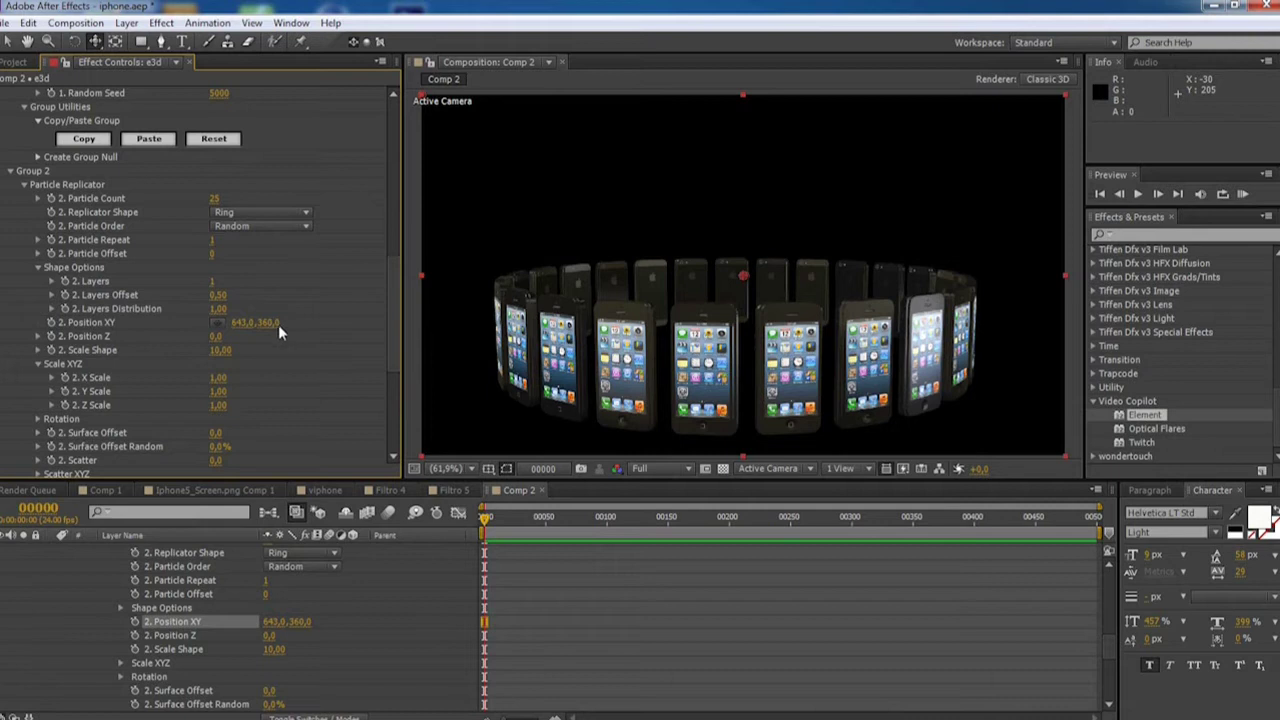
{"action": "left_click", "coordinate": [274, 323]}
{"action": "type", "text": "335"}
{"action": "key", "text": "Return"}
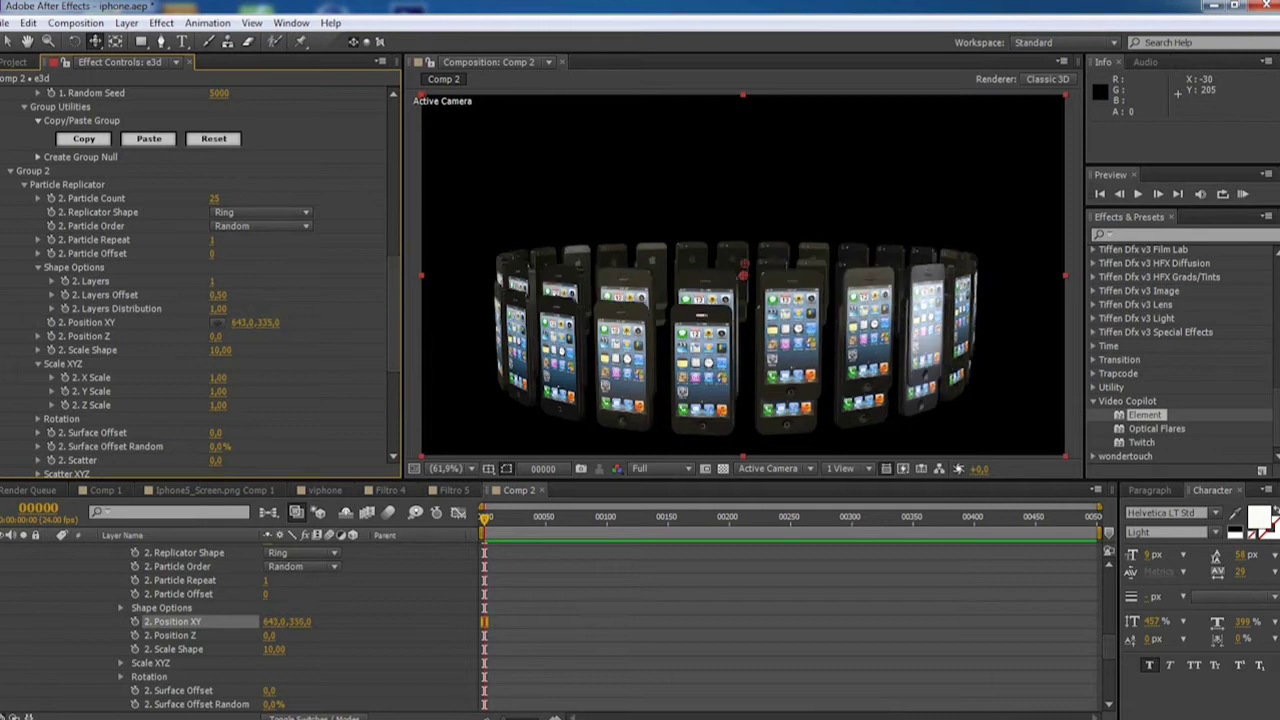
{"action": "left_click_drag", "start_coordinate": [268, 333], "coordinate": [202, 337]}
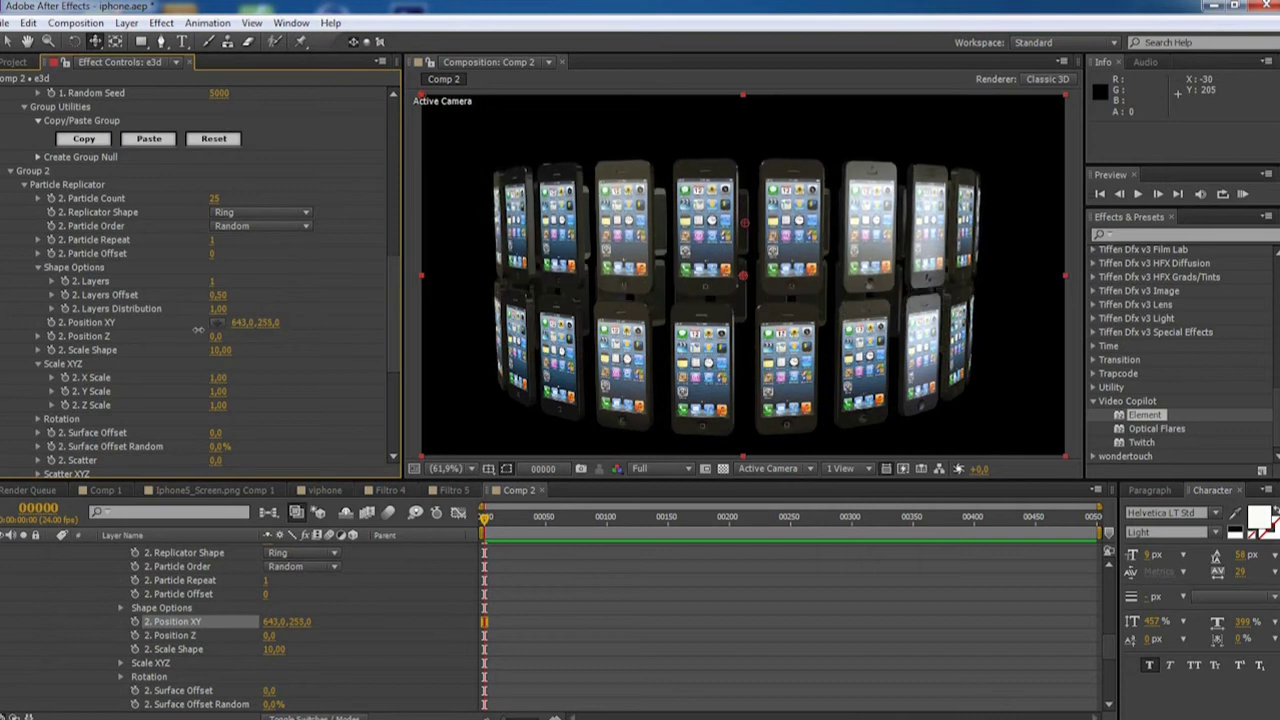
{"action": "left_click_drag", "start_coordinate": [239, 322], "coordinate": [233, 322]}
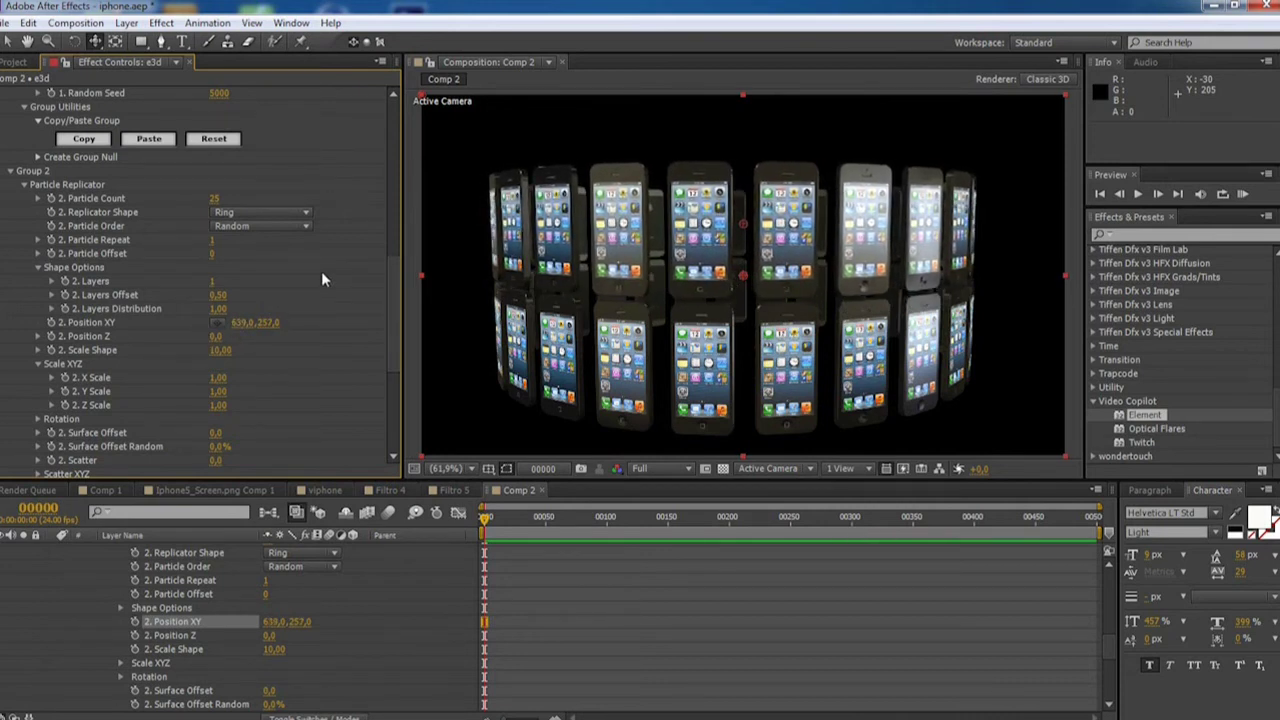
{"action": "left_click_drag", "start_coordinate": [389, 240], "coordinate": [390, 296]}
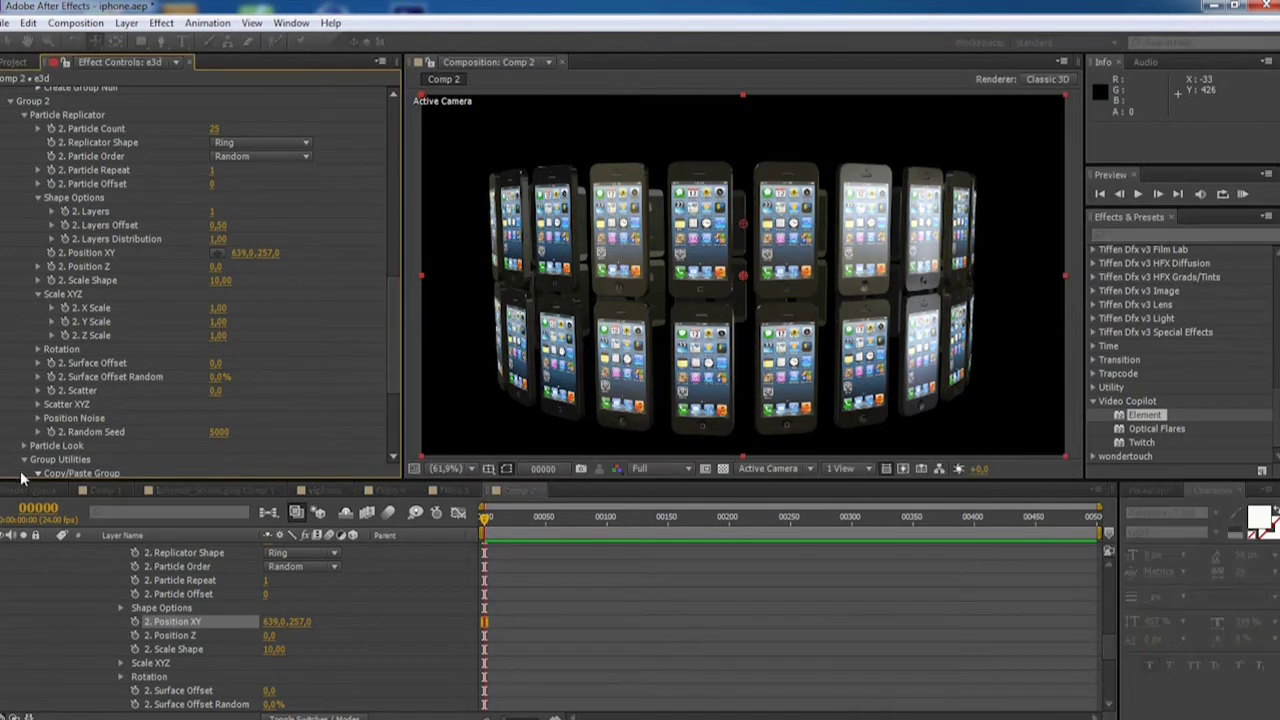
{"action": "left_click", "coordinate": [37, 349]}
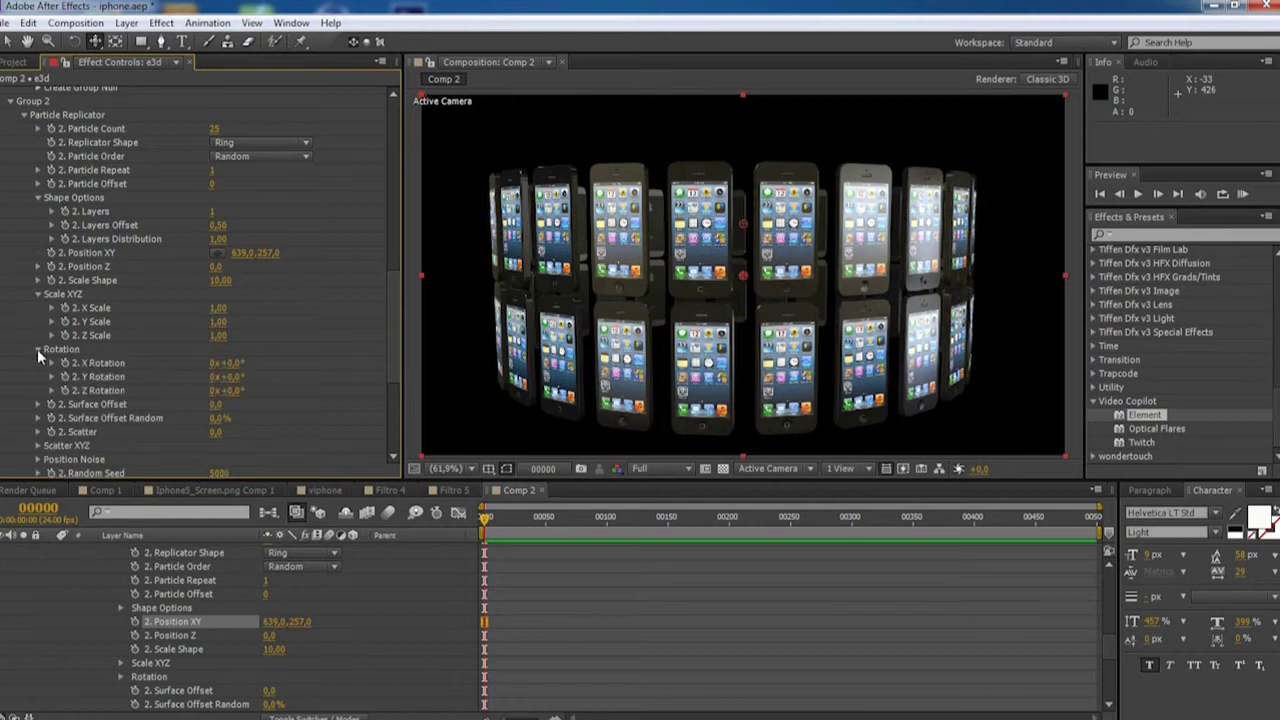
- Set Group 2's Z rotation to -15°, then at frame 450 set Y rotation to 275°
{"action": "left_click_drag", "start_coordinate": [389, 318], "coordinate": [381, 345]}
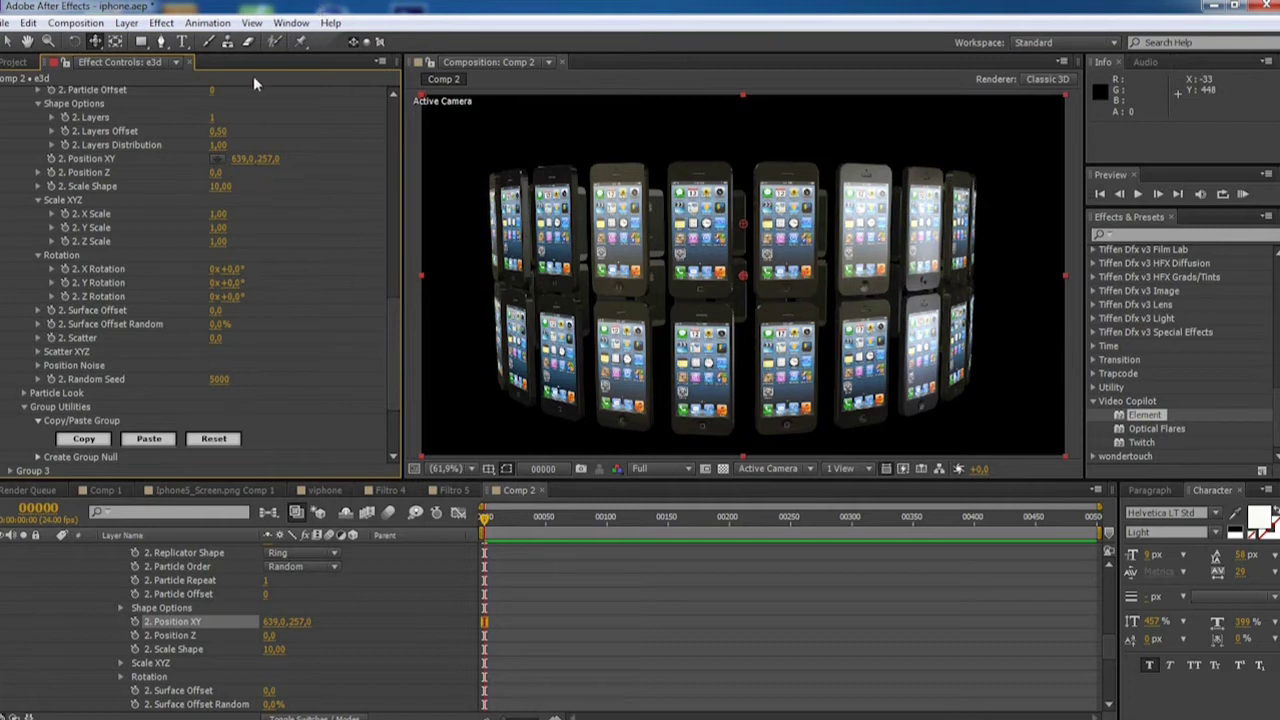
{"action": "left_click", "coordinate": [233, 297]}
{"action": "type", "text": "-15"}
{"action": "key", "text": "Return"}
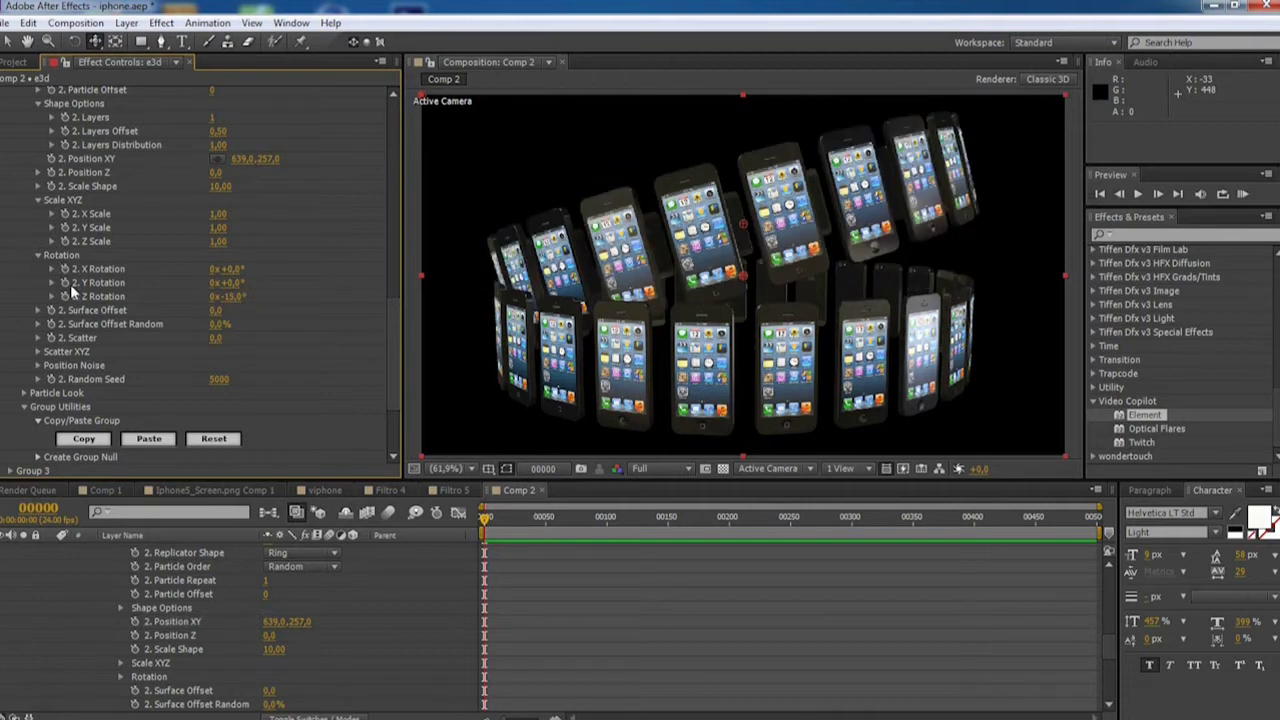
{"action": "left_click", "coordinate": [1037, 520]}
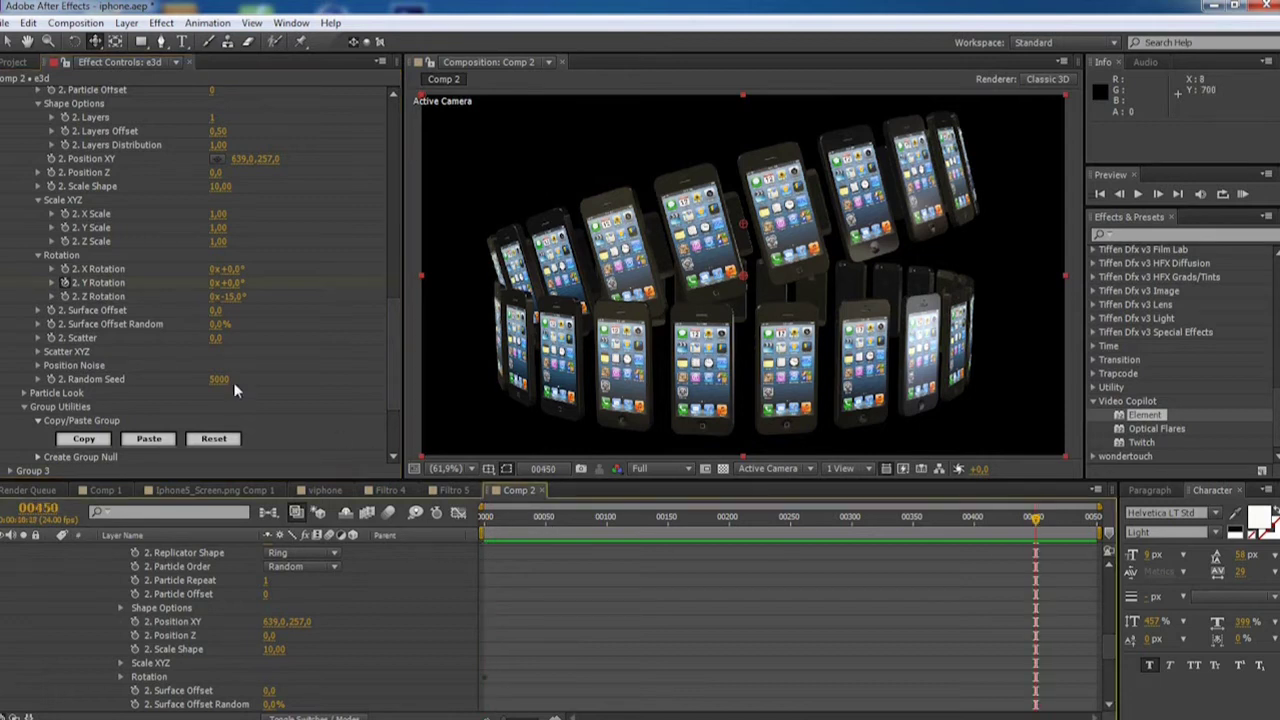
{"action": "left_click", "coordinate": [238, 280]}
{"action": "type", "text": "275"}
{"action": "key", "text": "Return"}
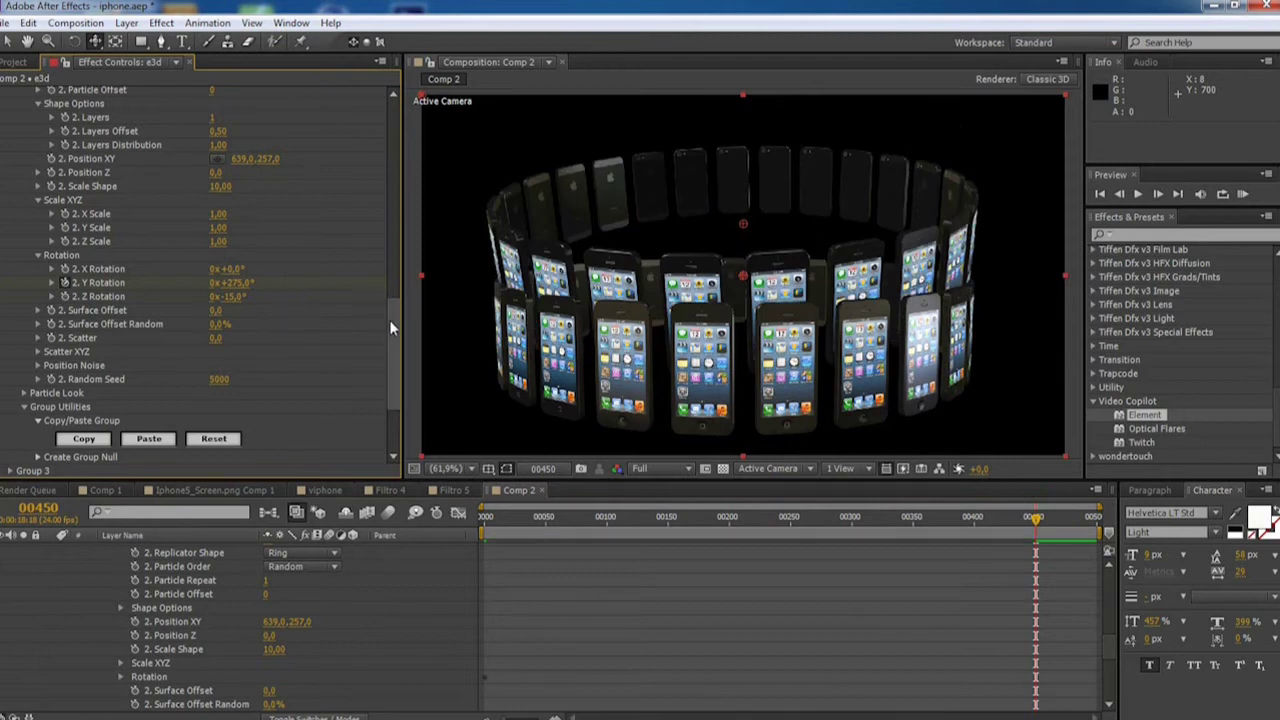
{"action": "left_click_drag", "start_coordinate": [390, 311], "coordinate": [390, 335]}
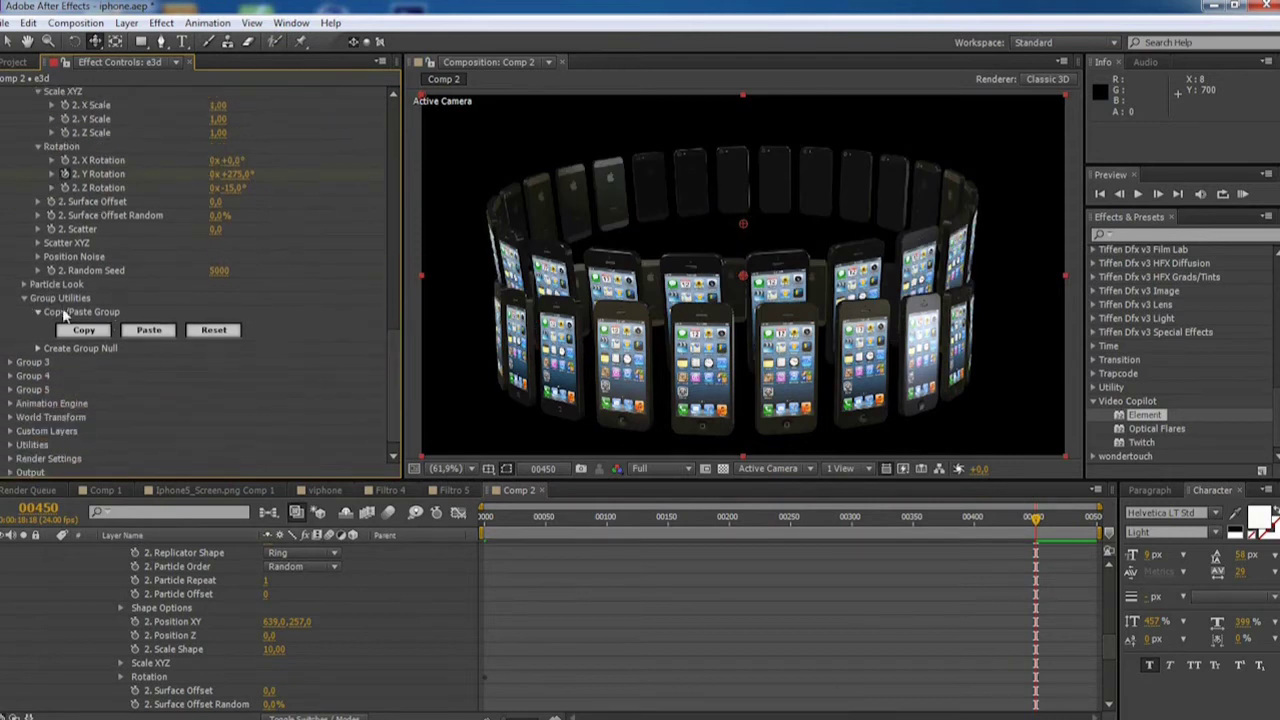
- Set Group 2's Y Rotation Particle to 15° and Z Rotation Particle to 25°
{"action": "left_click", "coordinate": [24, 285]}
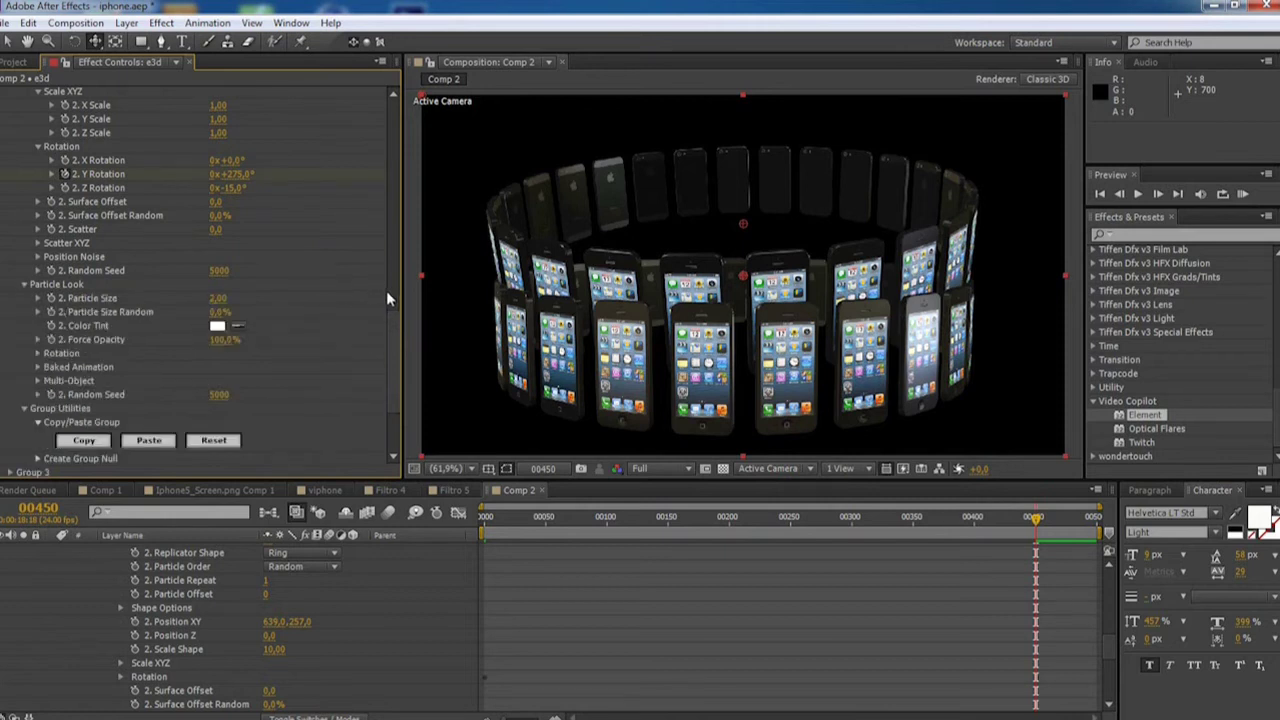
{"action": "left_click_drag", "start_coordinate": [391, 319], "coordinate": [391, 328]}
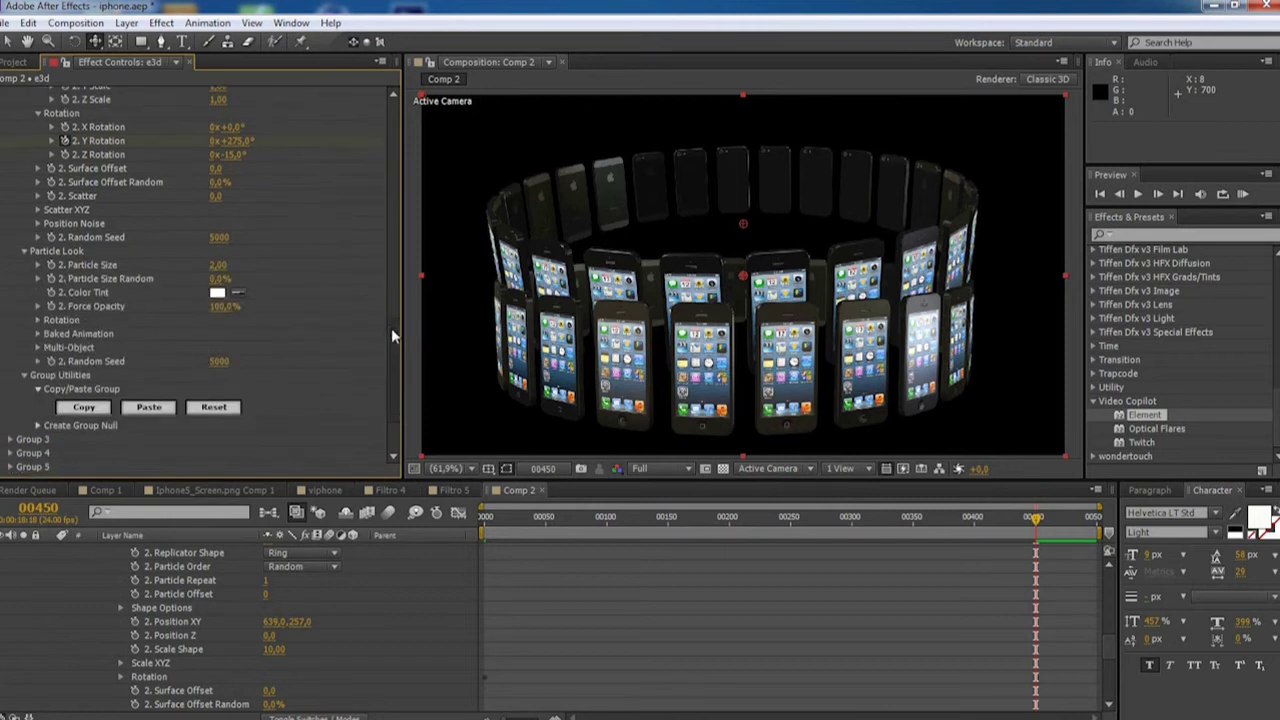
{"action": "left_click", "coordinate": [38, 320]}
{"action": "scroll", "coordinate": [396, 346], "scroll_direction": "down", "scroll_amount": 2}
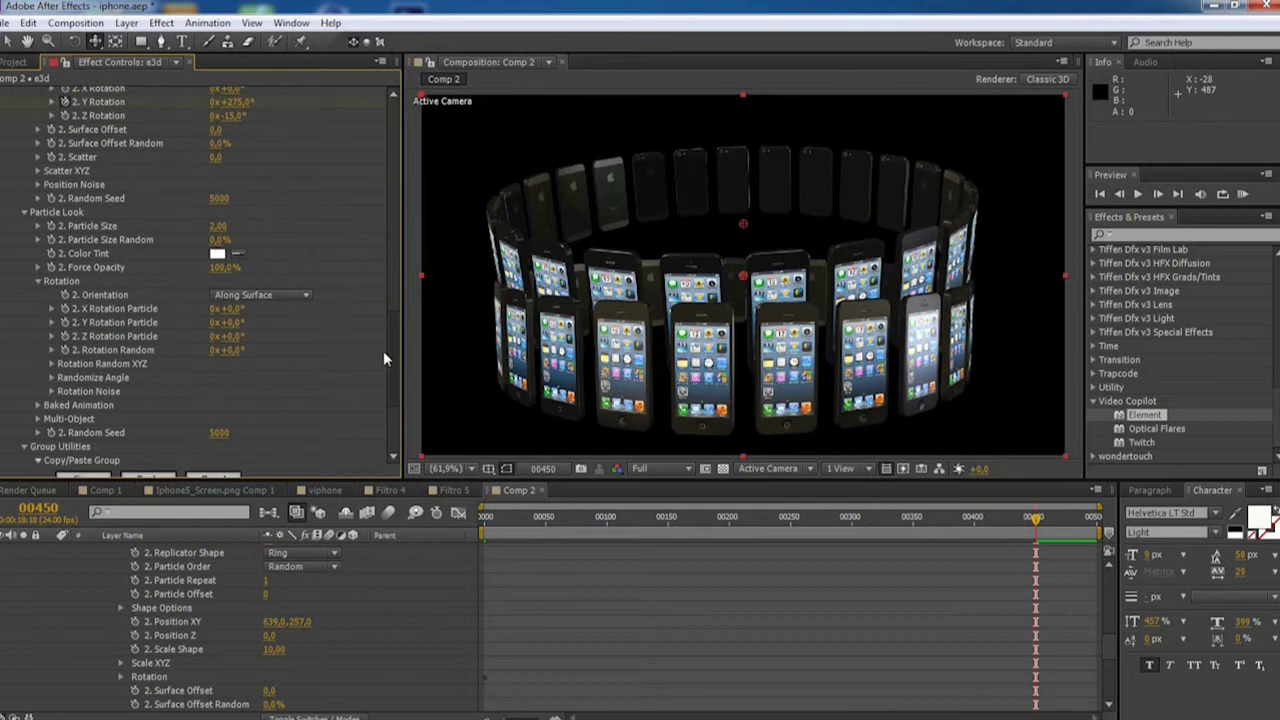
{"action": "left_click", "coordinate": [229, 320]}
{"action": "type", "text": "15"}
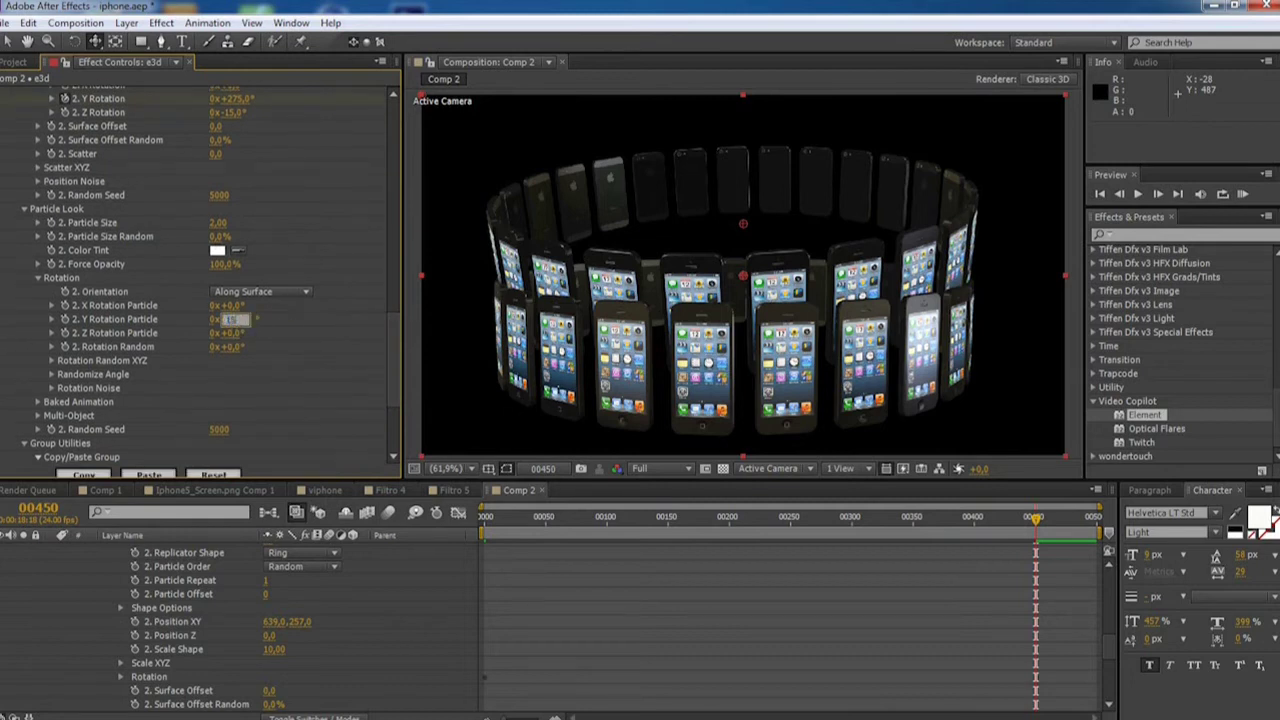
{"action": "key", "text": "Return"}
{"action": "left_click", "coordinate": [230, 335]}
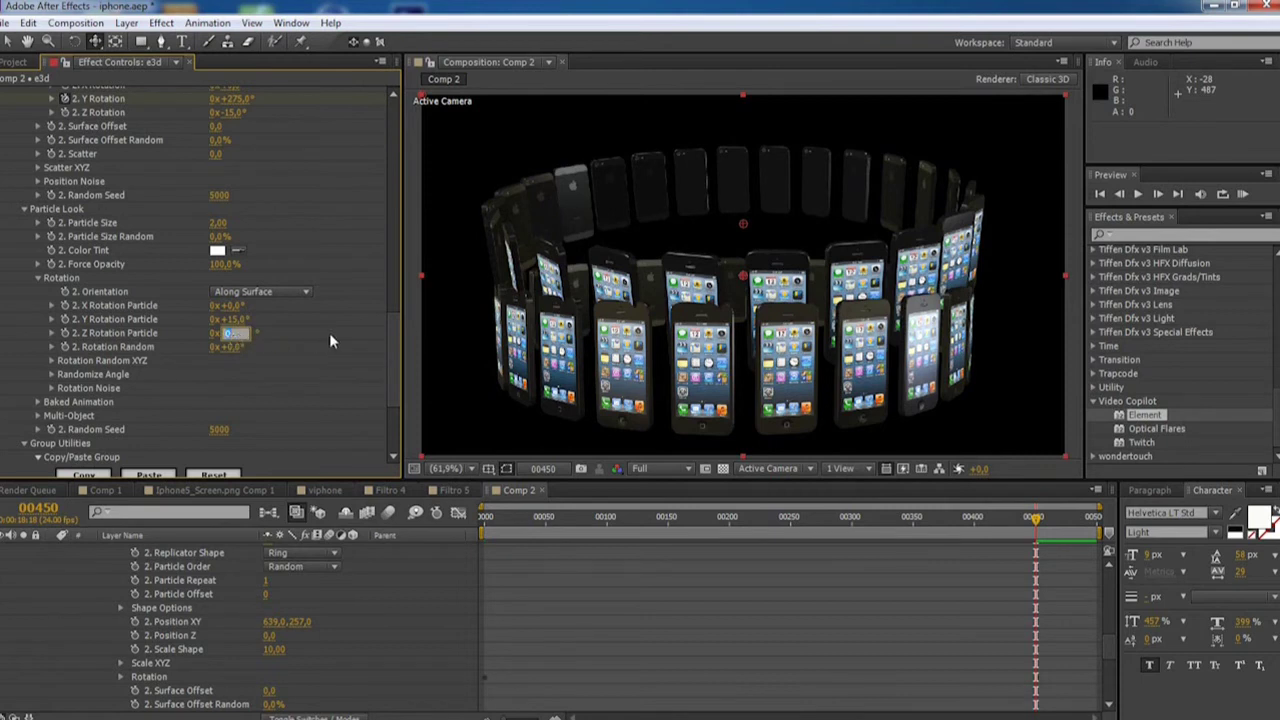
{"action": "type", "text": "25"}
{"action": "key", "text": "Return"}
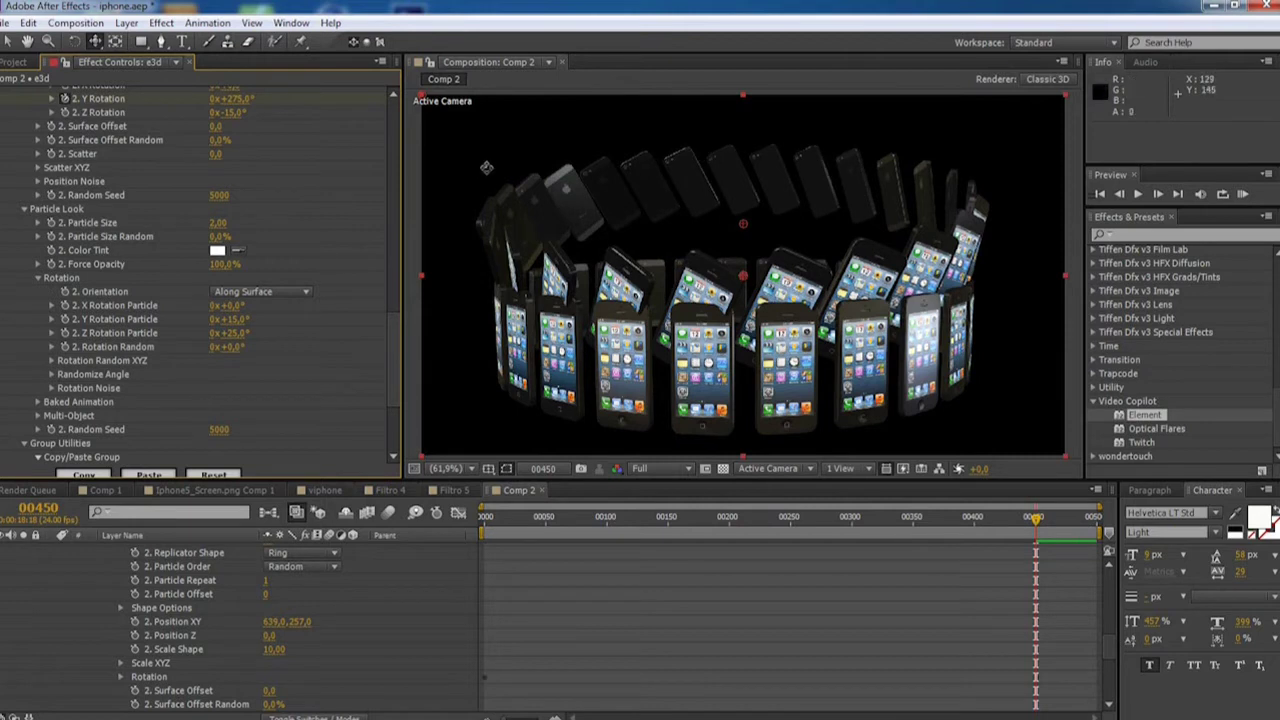
{"action": "scroll", "coordinate": [395, 340], "scroll_direction": "down", "scroll_amount": 3}
{"action": "scroll", "coordinate": [395, 350], "scroll_direction": "down", "scroll_amount": 3}
{"action": "scroll", "coordinate": [396, 365], "scroll_direction": "down", "scroll_amount": 2}
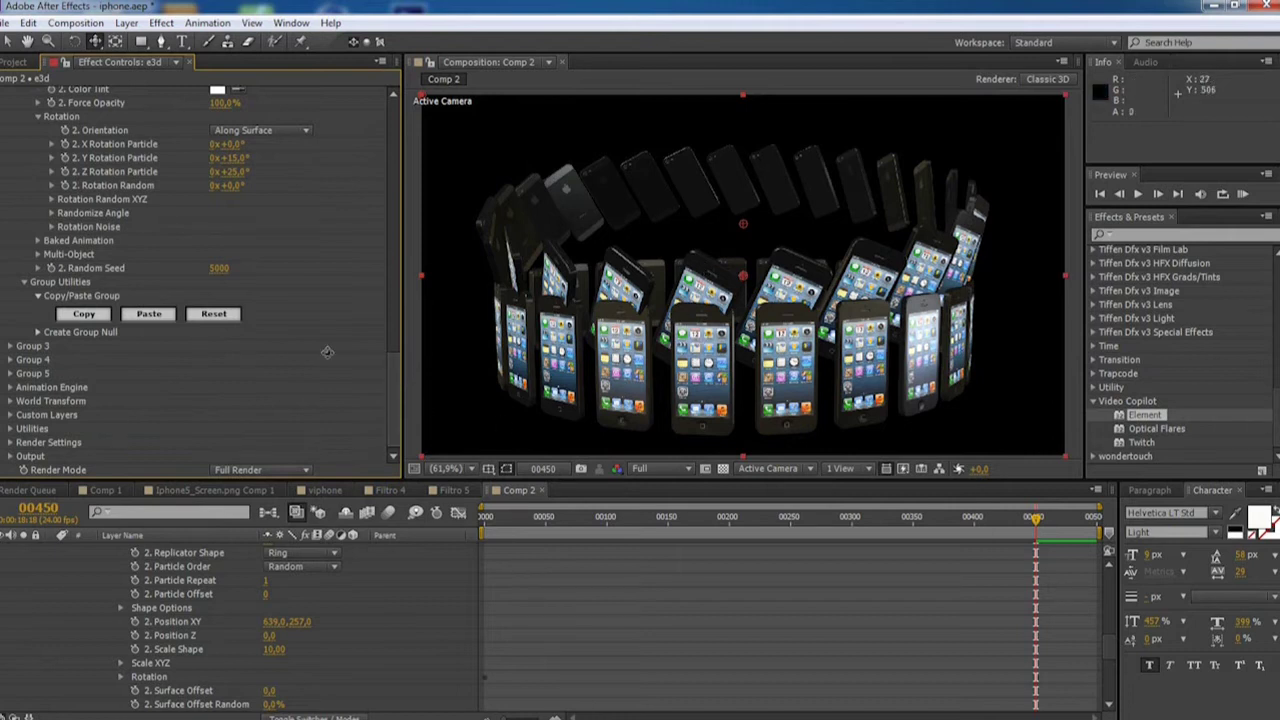
- Turn on the Element Animation Engine and set its animation type to Shape Order
{"action": "left_click", "coordinate": [9, 388]}
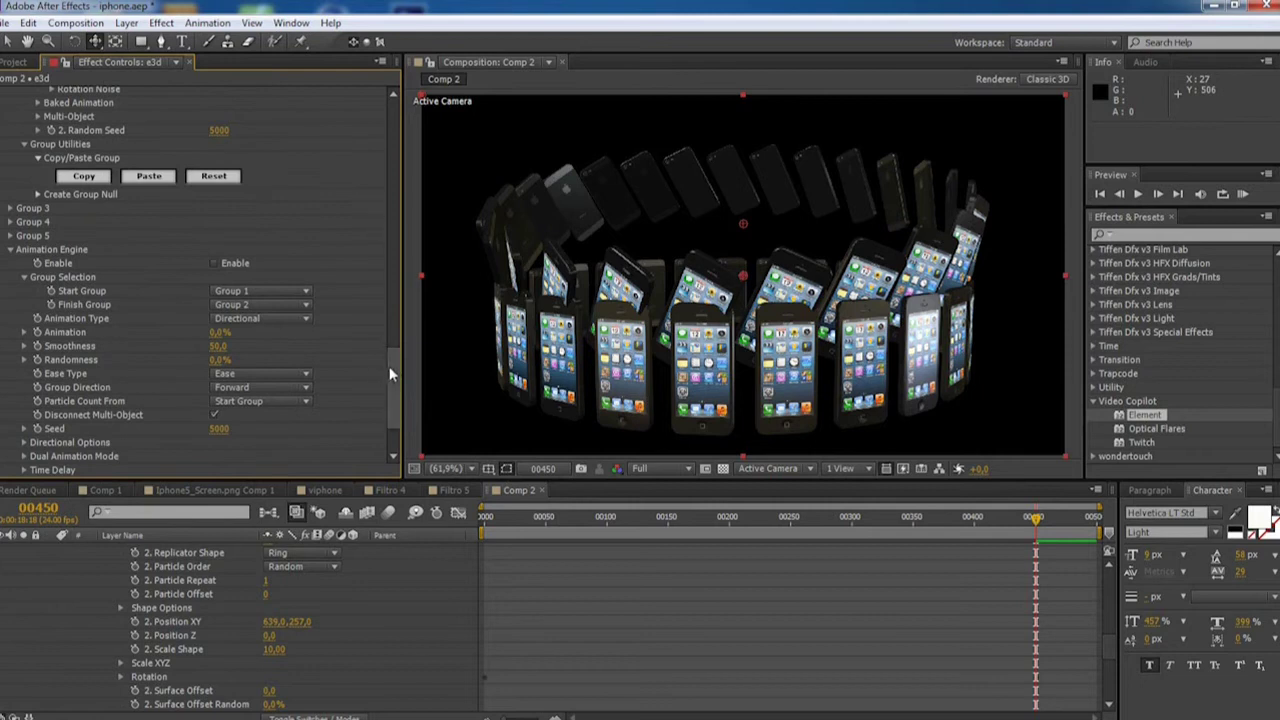
{"action": "left_click_drag", "start_coordinate": [391, 365], "coordinate": [391, 372]}
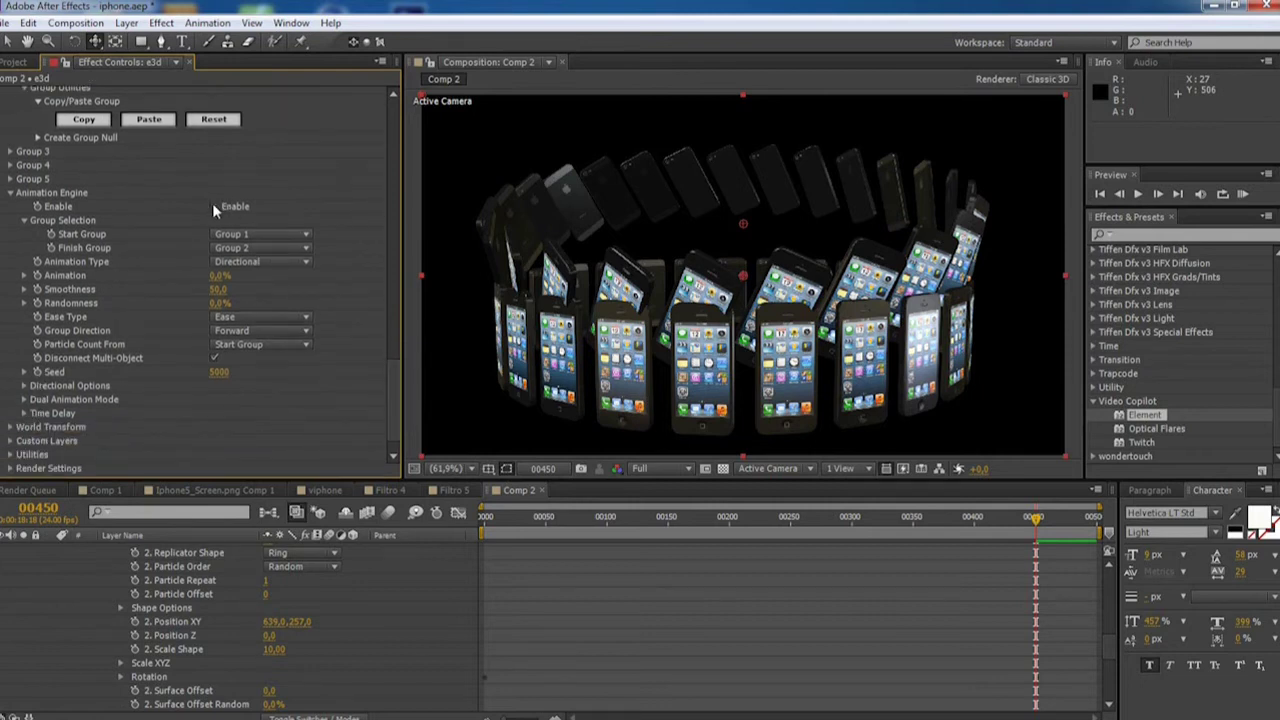
{"action": "left_click", "coordinate": [214, 206]}
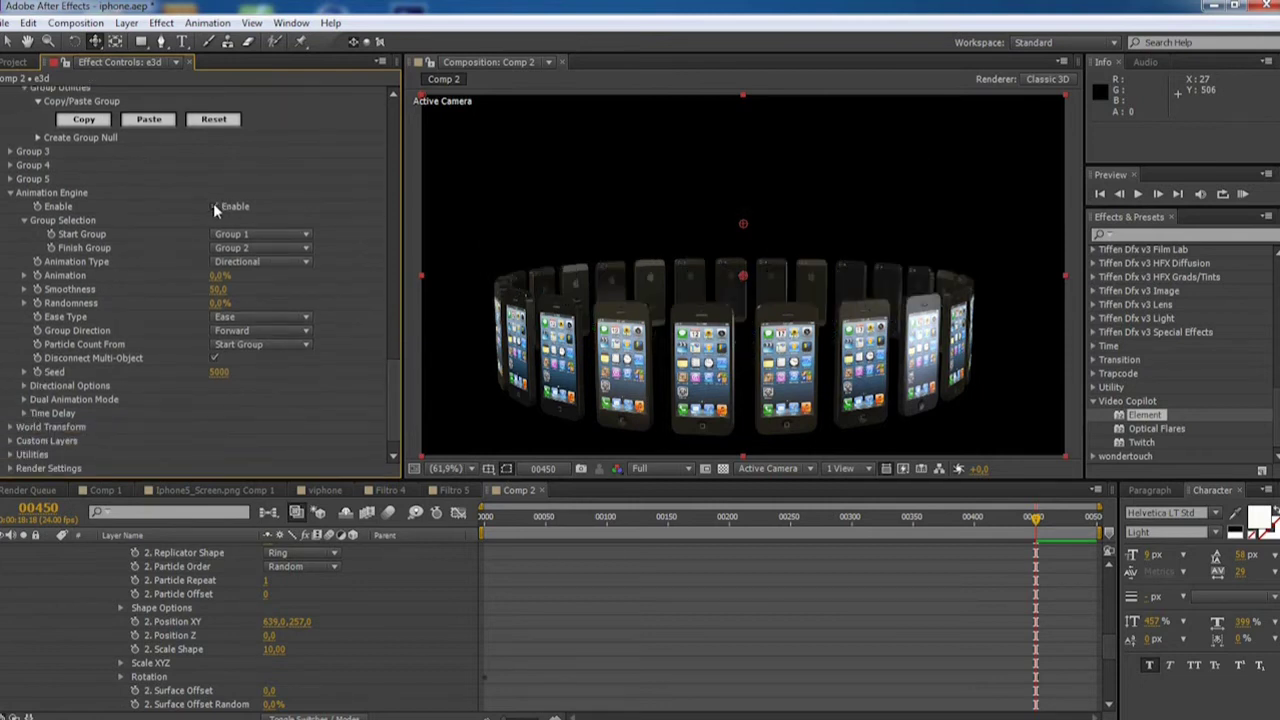
{"action": "left_click_drag", "start_coordinate": [525, 528], "coordinate": [484, 526]}
{"action": "left_click", "coordinate": [252, 263]}
{"action": "left_click", "coordinate": [250, 349]}
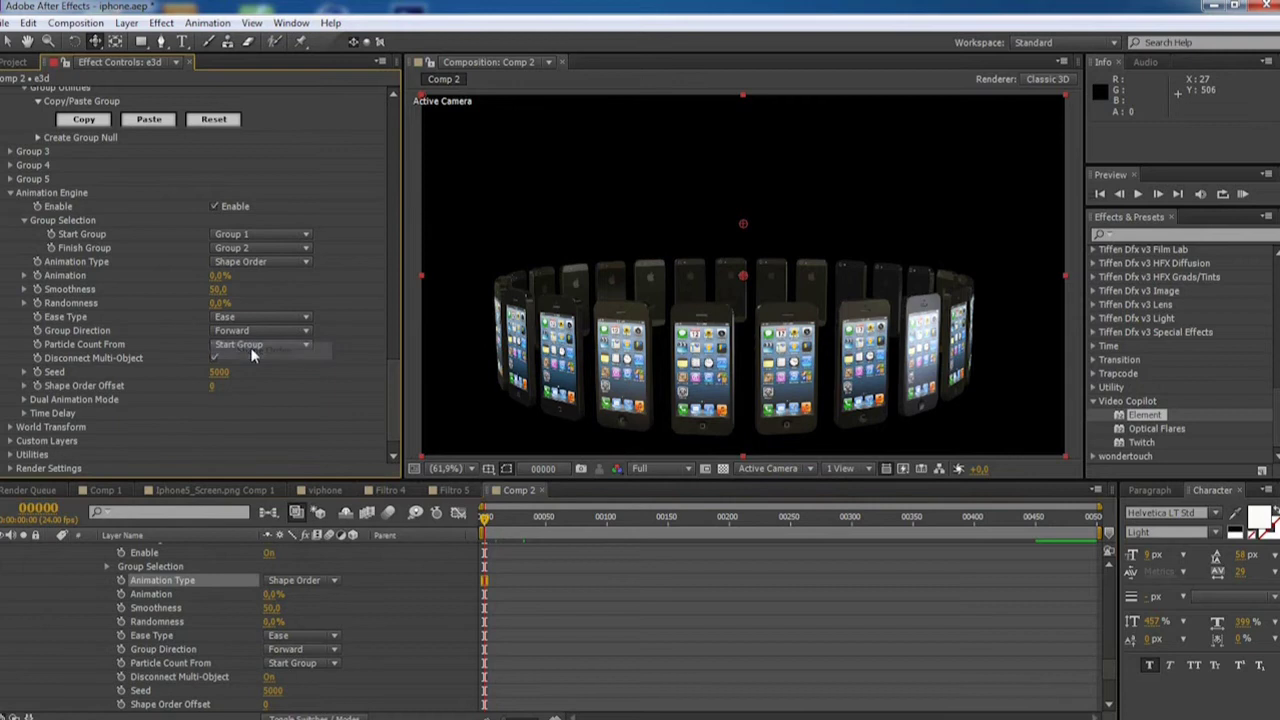
- Keyframe Animation at 0% on frame 0 and 100% on frame 450
{"action": "left_click", "coordinate": [37, 276]}
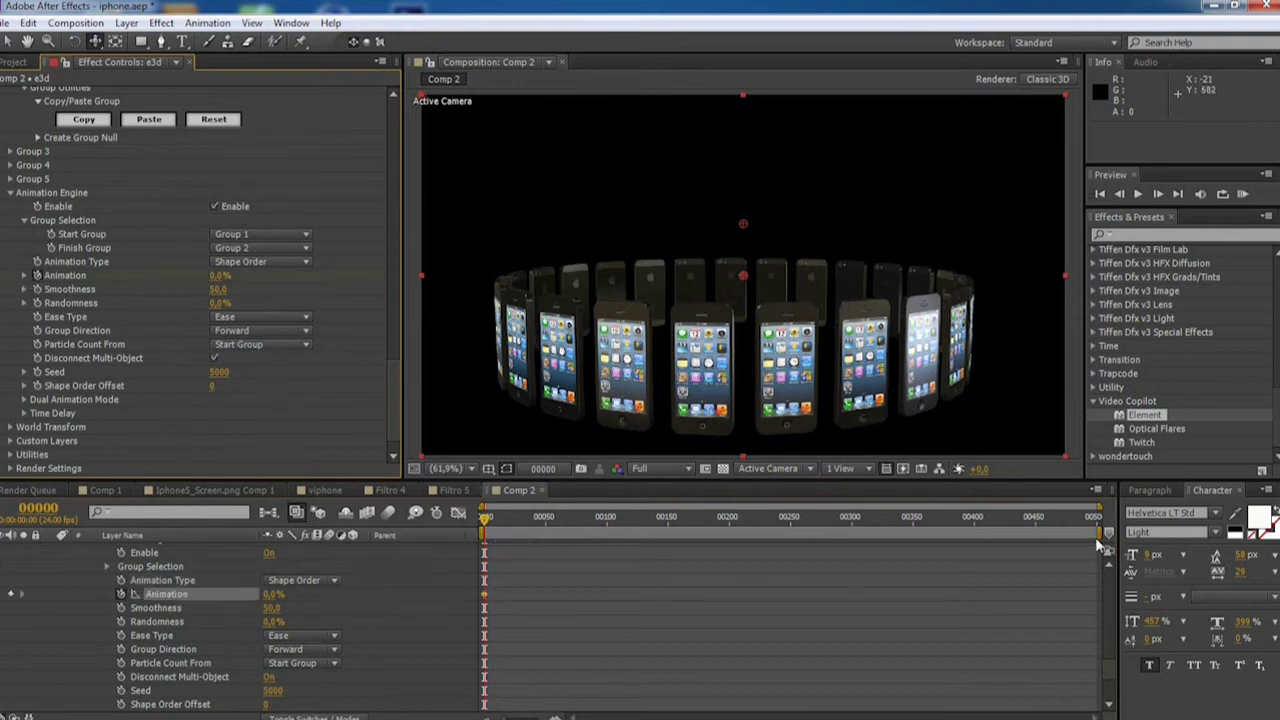
{"action": "left_click", "coordinate": [1035, 520]}
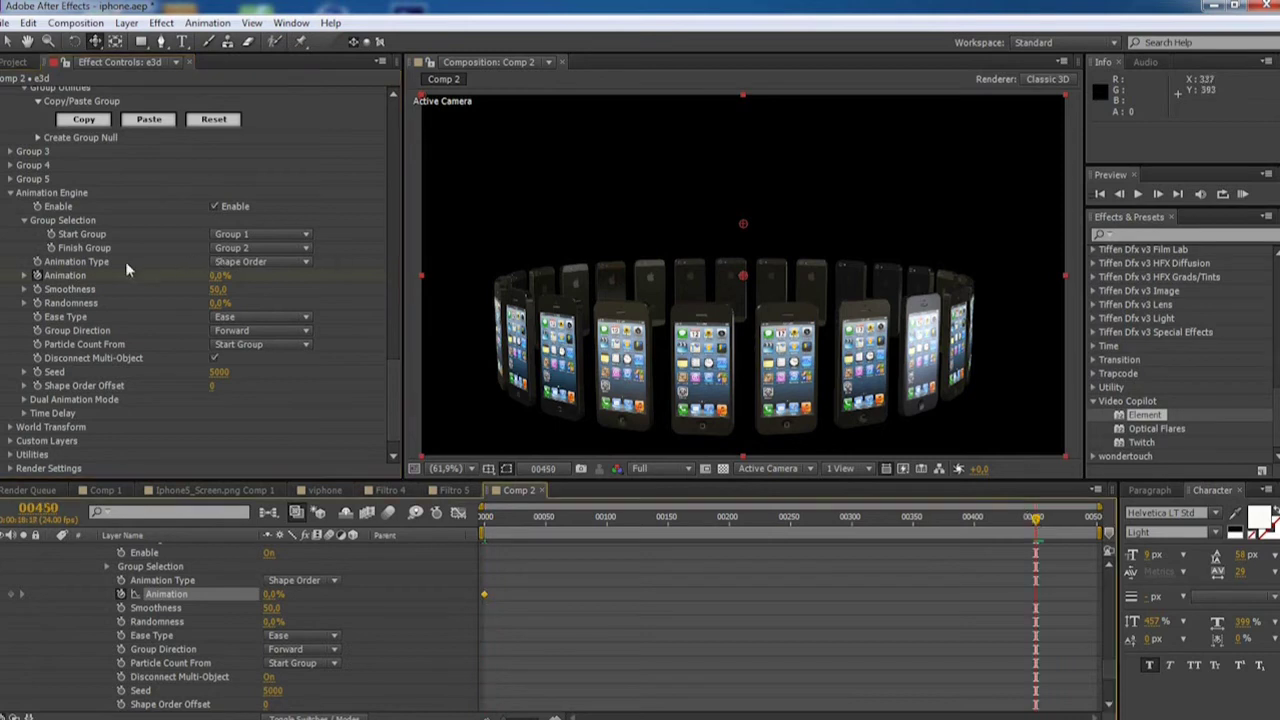
{"action": "left_click", "coordinate": [23, 275]}
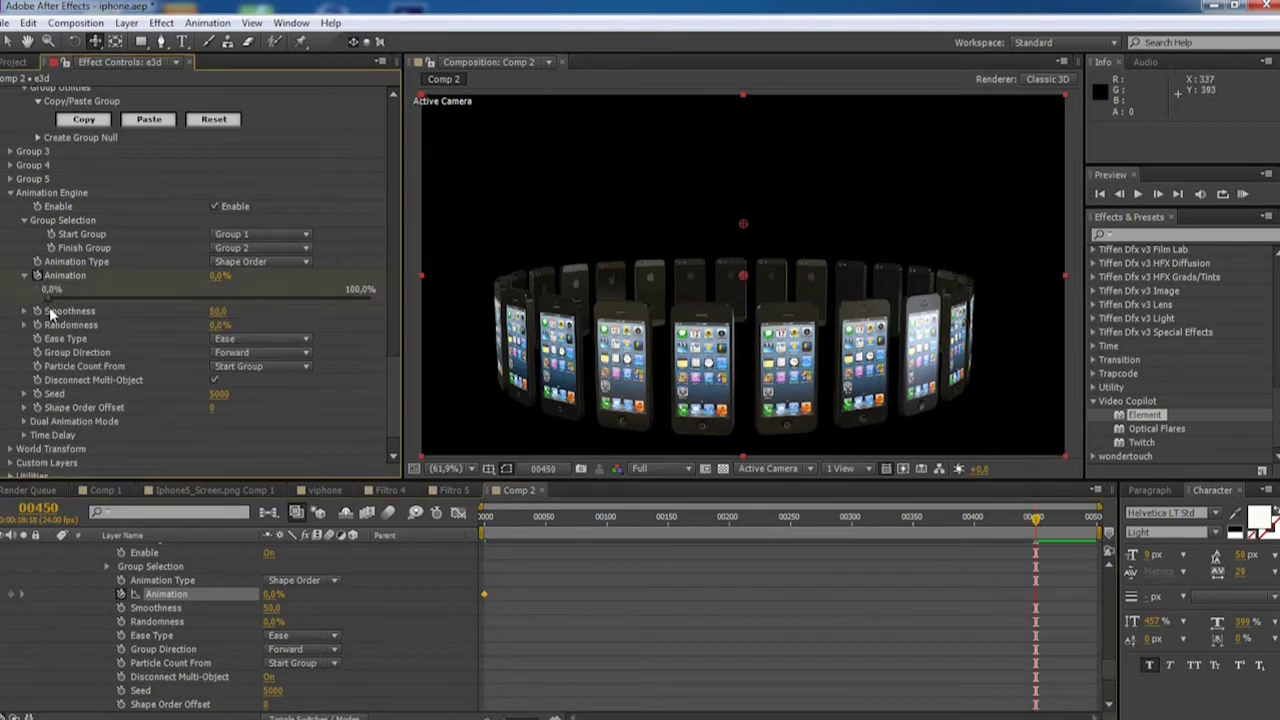
{"action": "left_click_drag", "start_coordinate": [66, 300], "coordinate": [277, 324]}
{"action": "left_click_drag", "start_coordinate": [330, 291], "coordinate": [380, 291]}
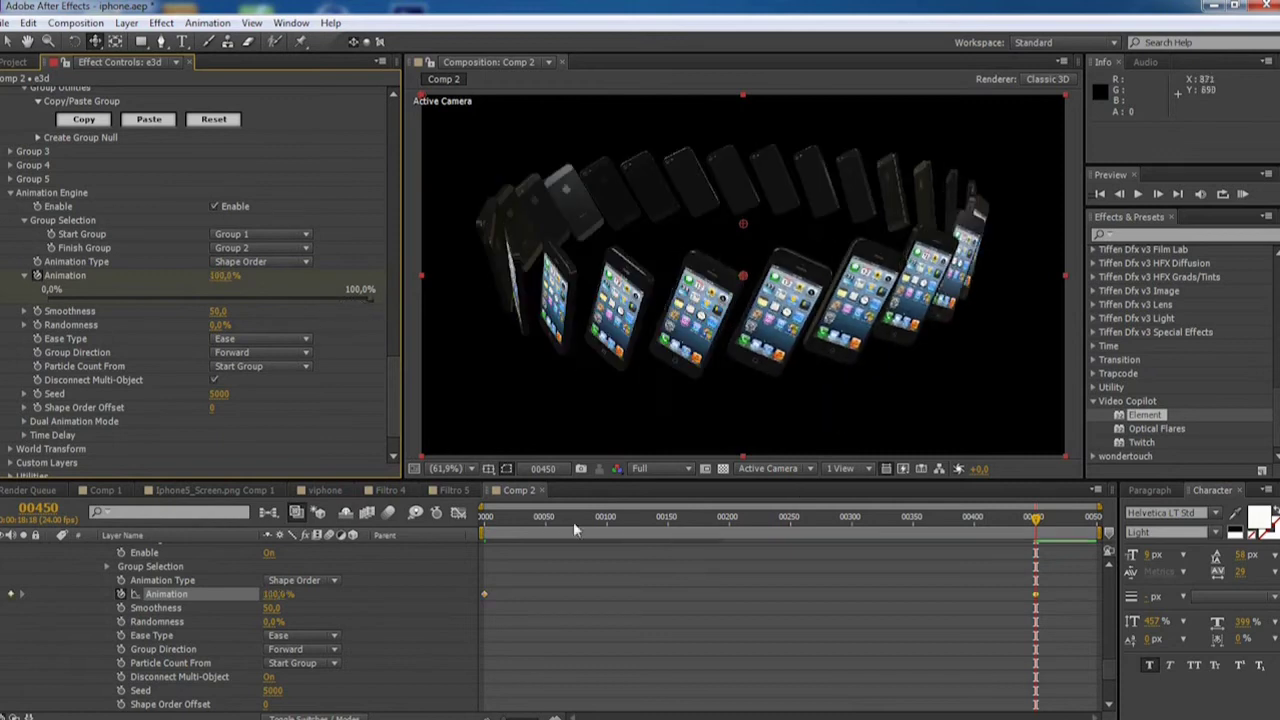
- Scrub the timeline to preview the phone ring building in, then expand World Transform
{"action": "left_click_drag", "start_coordinate": [505, 522], "coordinate": [1047, 528]}
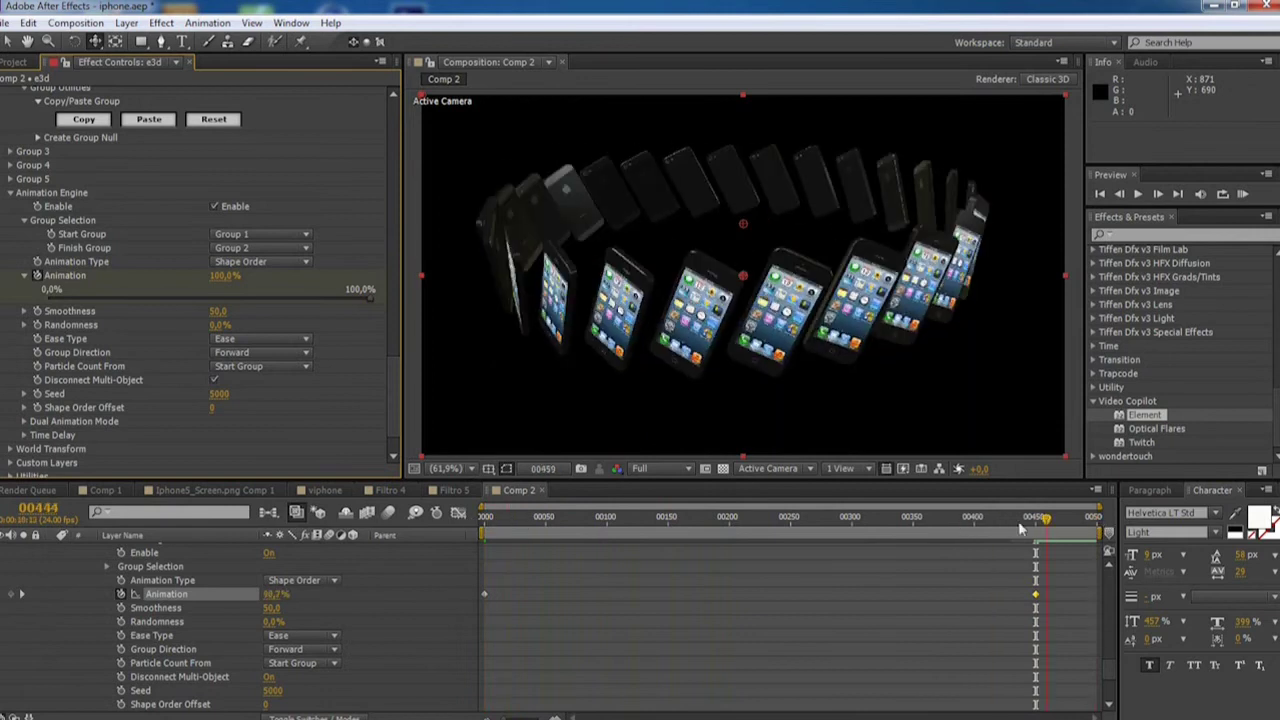
{"action": "left_click_drag", "start_coordinate": [1047, 528], "coordinate": [1035, 522]}
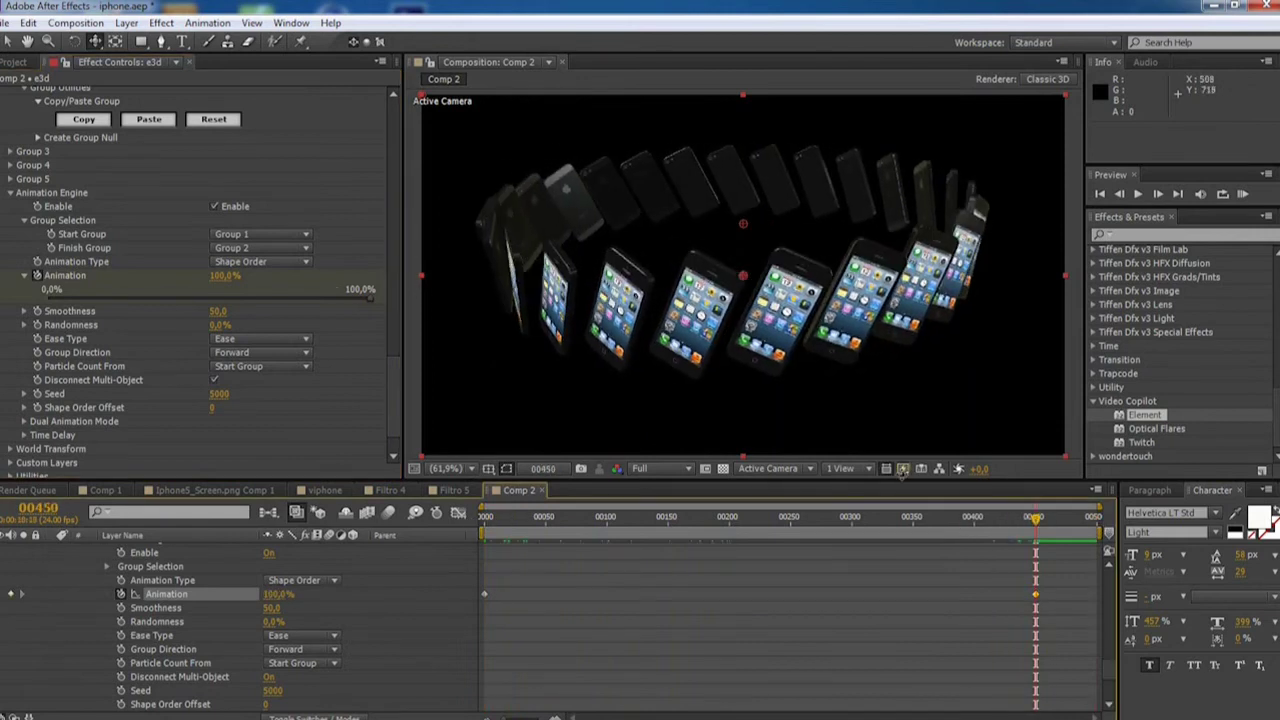
{"action": "left_click", "coordinate": [486, 522]}
{"action": "left_click_drag", "start_coordinate": [488, 524], "coordinate": [793, 548]}
{"action": "mouse_move", "coordinate": [807, 543]}
{"action": "left_mouse_down"}
{"action": "mouse_move", "coordinate": [1050, 543]}
{"action": "mouse_move", "coordinate": [548, 522]}
{"action": "left_mouse_up"}
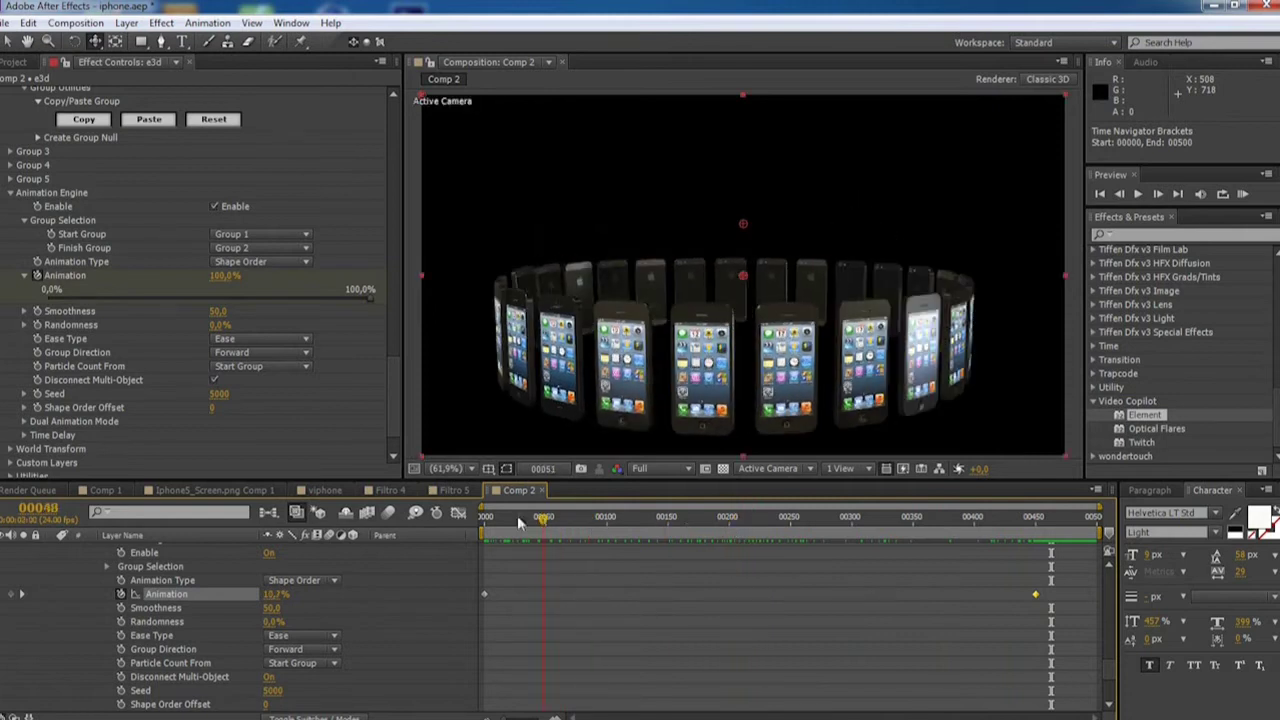
{"action": "left_click_drag", "start_coordinate": [548, 522], "coordinate": [484, 518]}
{"action": "scroll", "coordinate": [380, 341], "scroll_direction": "down", "scroll_amount": 3}
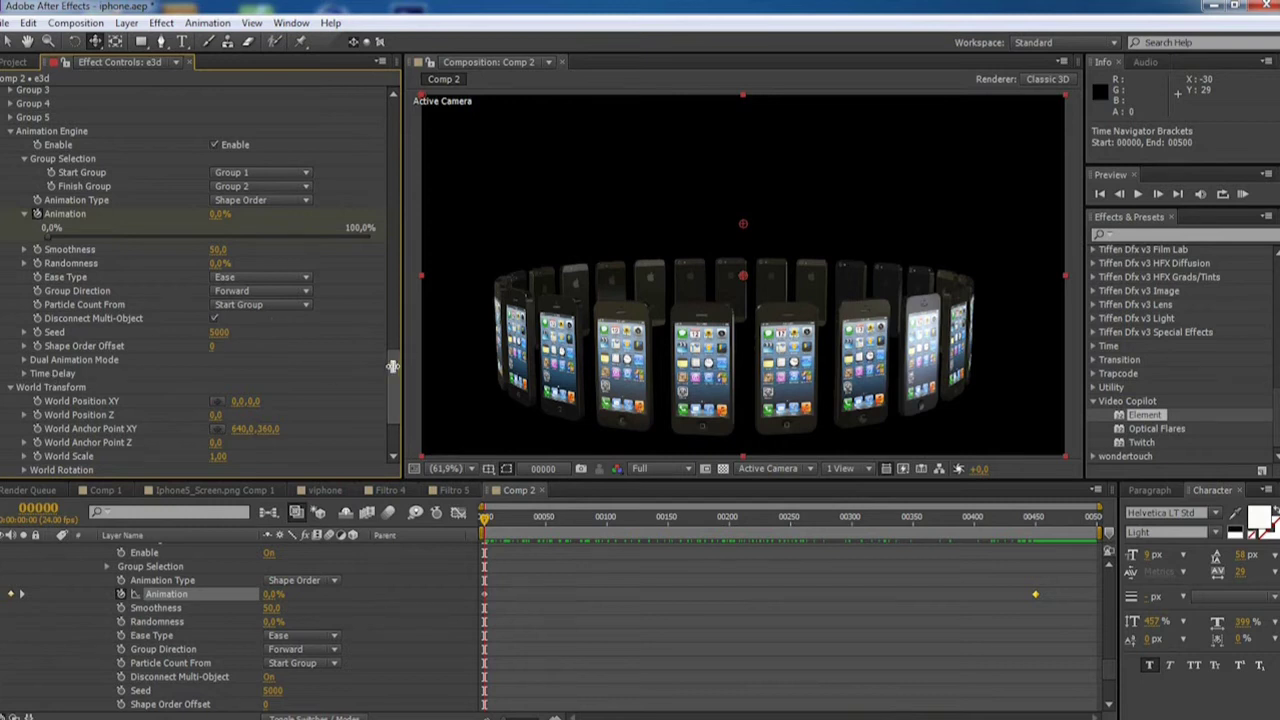
{"action": "scroll", "coordinate": [390, 360], "scroll_direction": "down", "scroll_amount": 6}
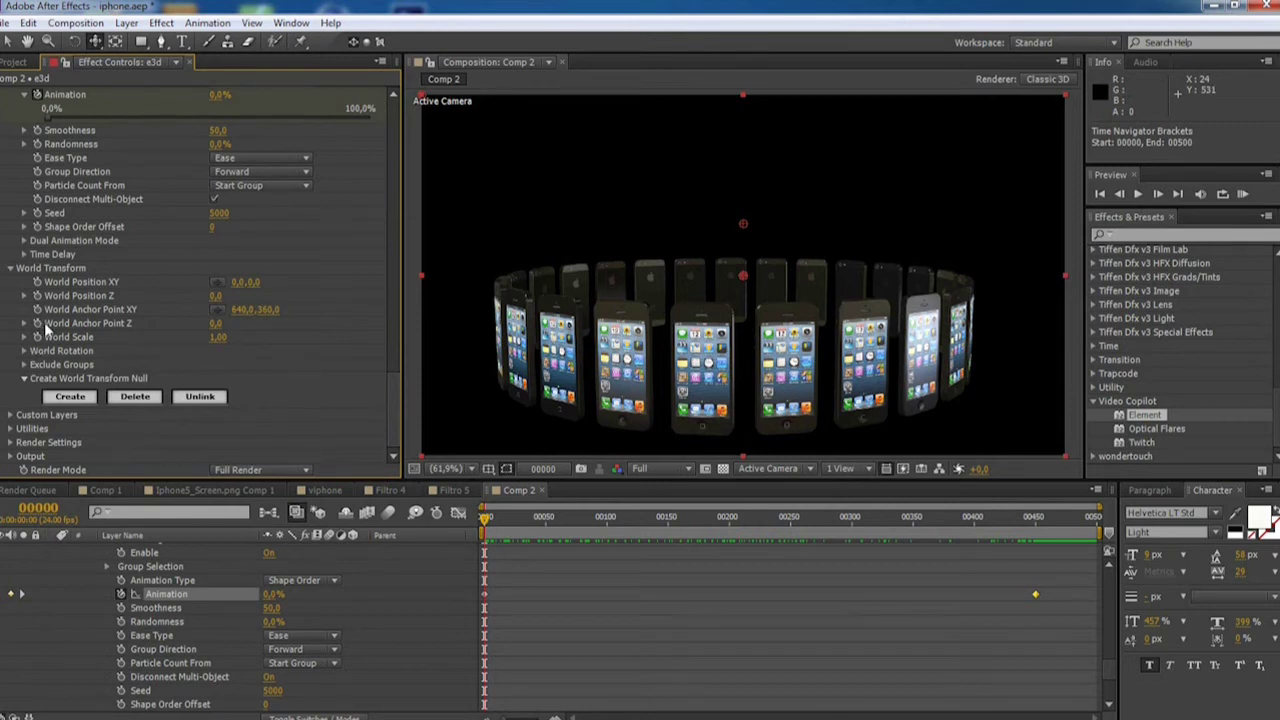
{"action": "left_click", "coordinate": [24, 351]}
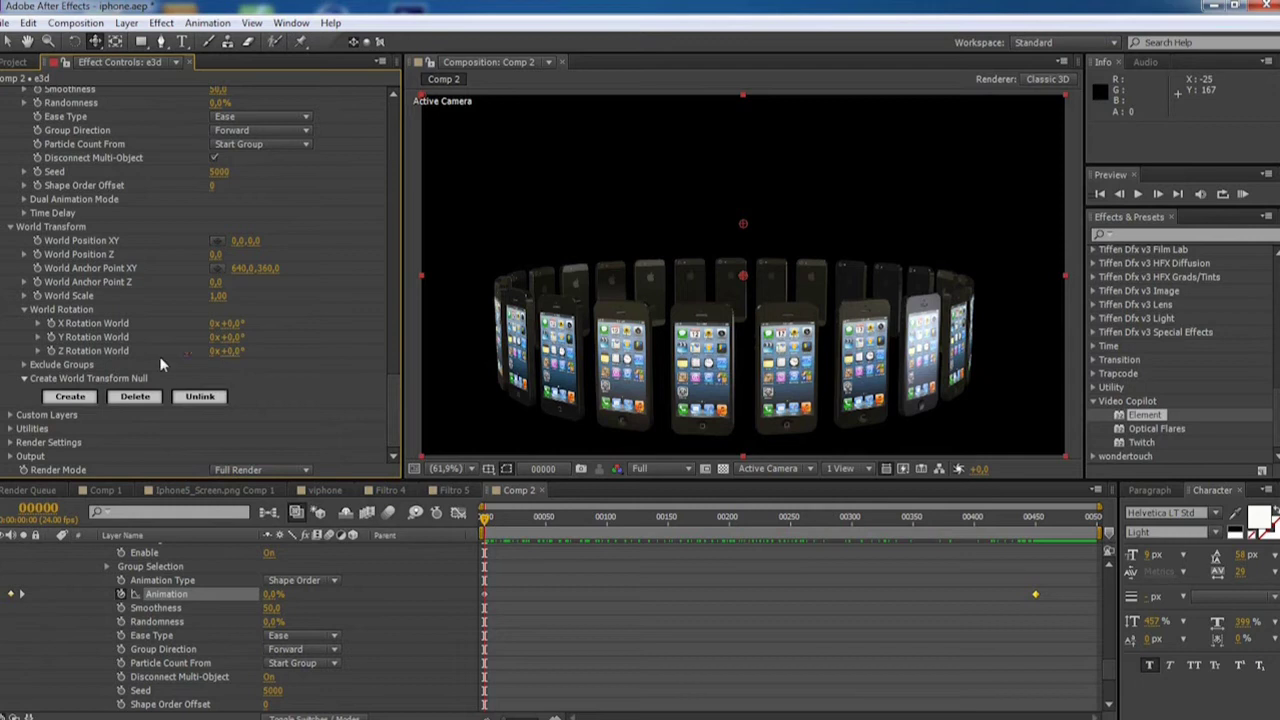
- Set the ring's World Rotation Z to 10°
{"action": "left_click", "coordinate": [228, 352]}
{"action": "type", "text": "10"}
{"action": "key", "text": "Return"}
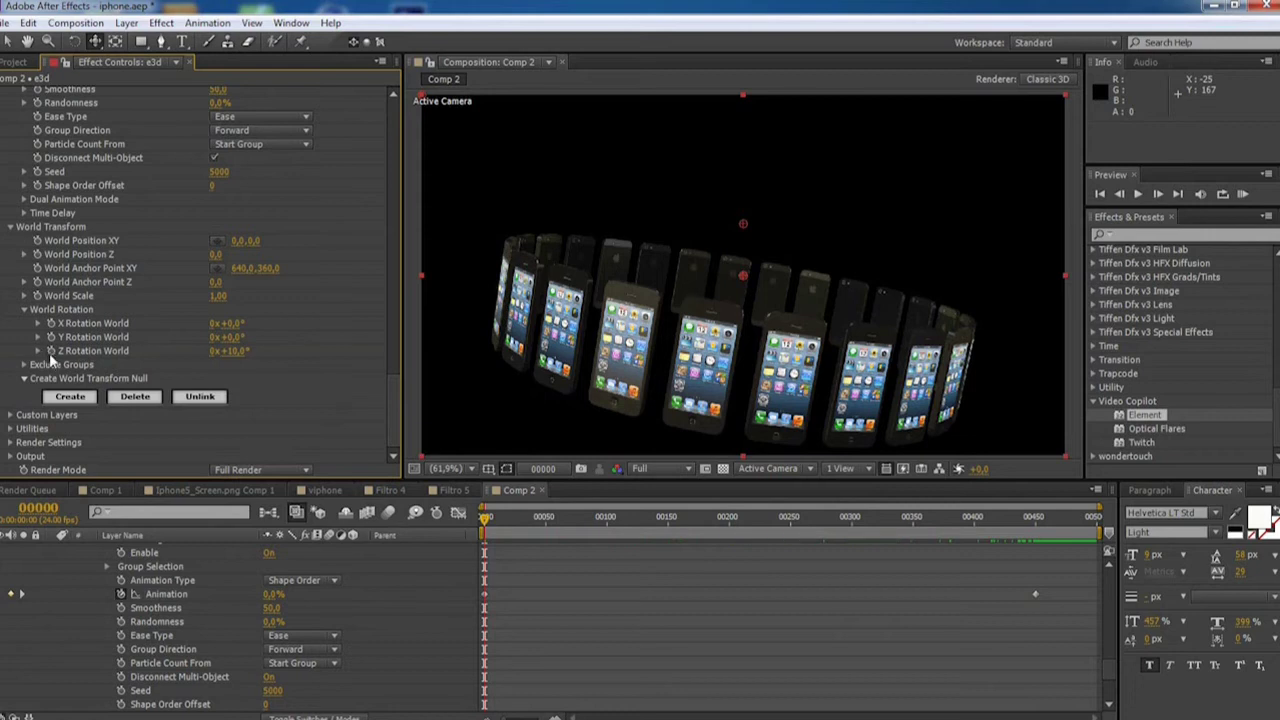
{"action": "left_click", "coordinate": [1035, 517]}
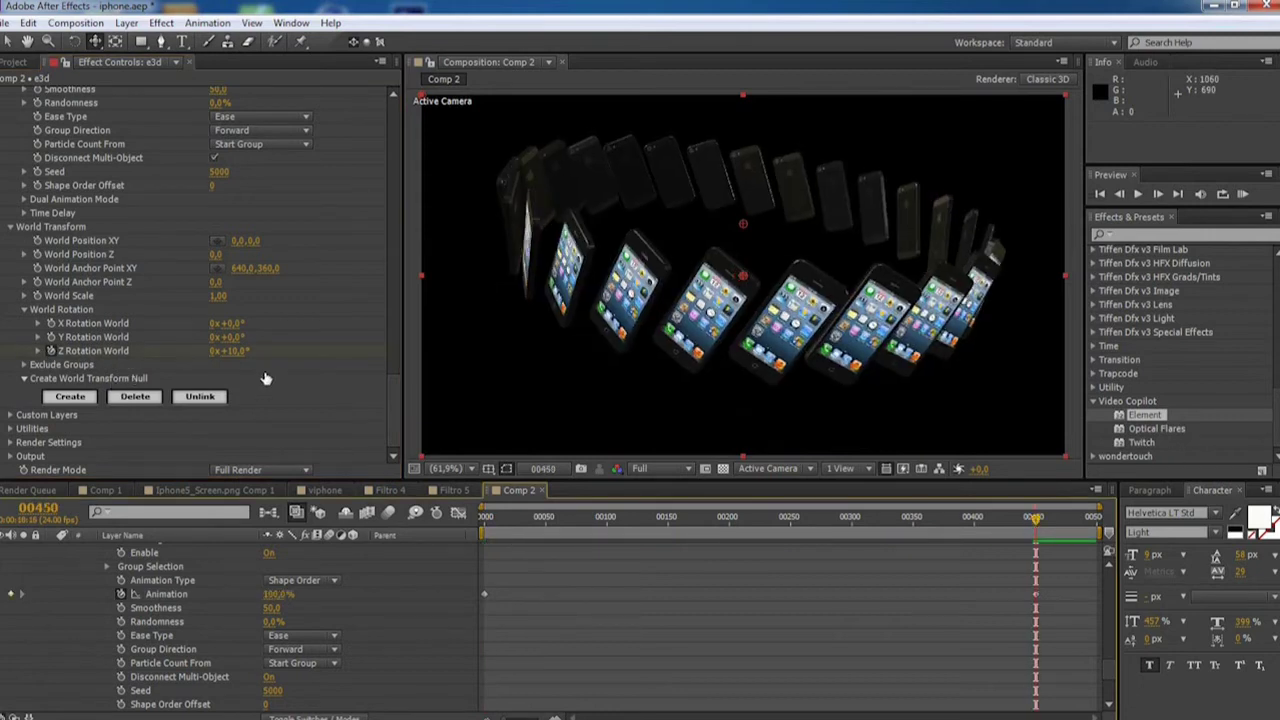
{"action": "left_click", "coordinate": [237, 352]}
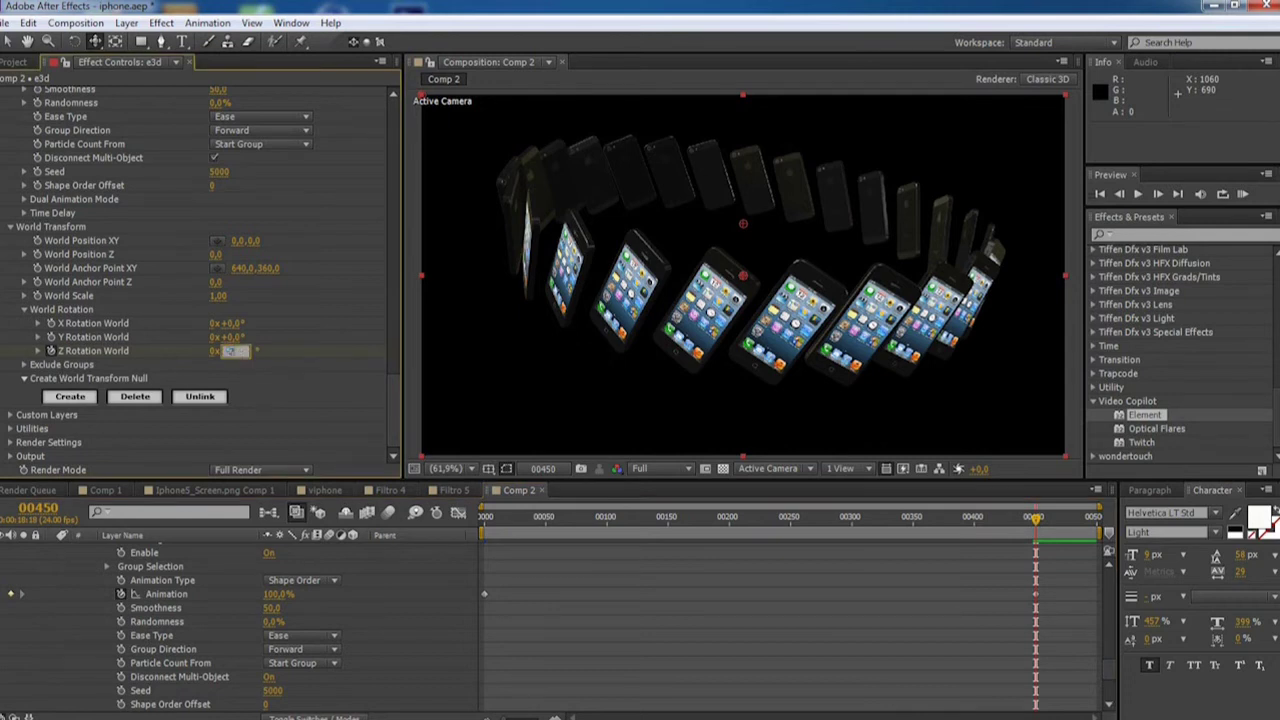
{"action": "type", "text": "-2"}
{"action": "key", "text": "Return"}
- Scrub from the start of the timeline to preview the phones building in
{"action": "left_click", "coordinate": [505, 517]}
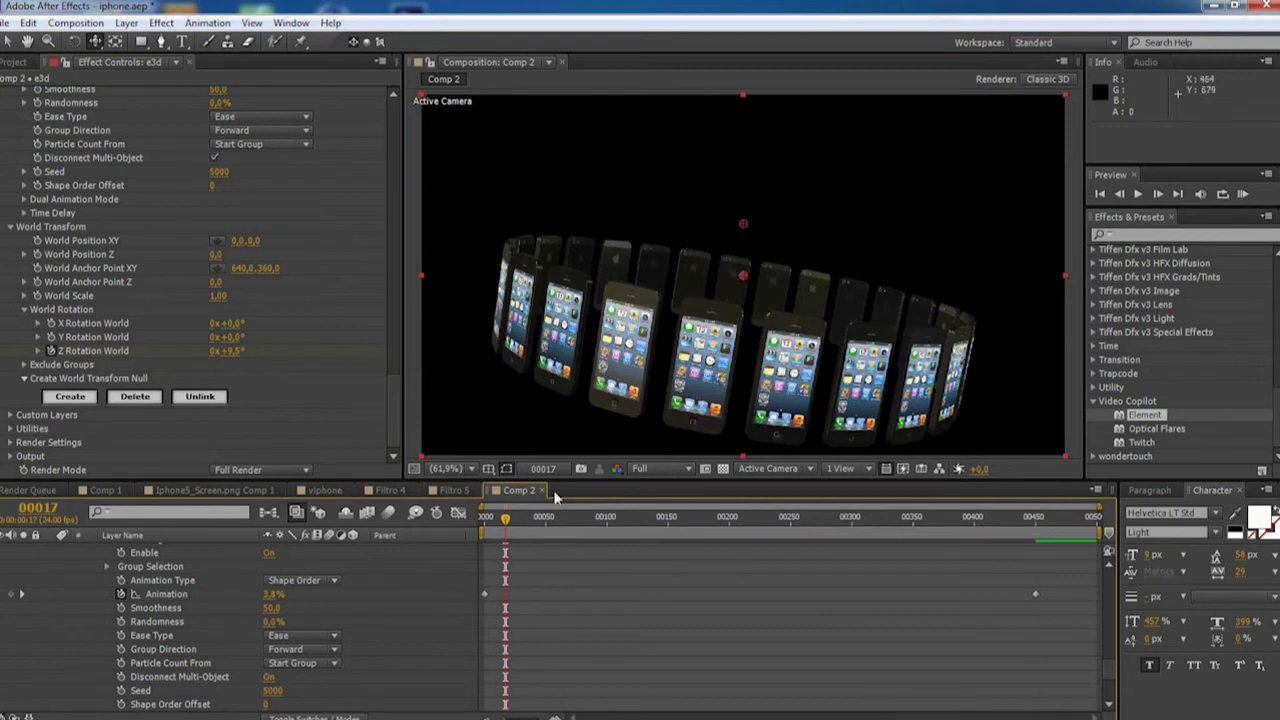
{"action": "left_click", "coordinate": [487, 521]}
{"action": "left_click_drag", "start_coordinate": [487, 528], "coordinate": [908, 546]}
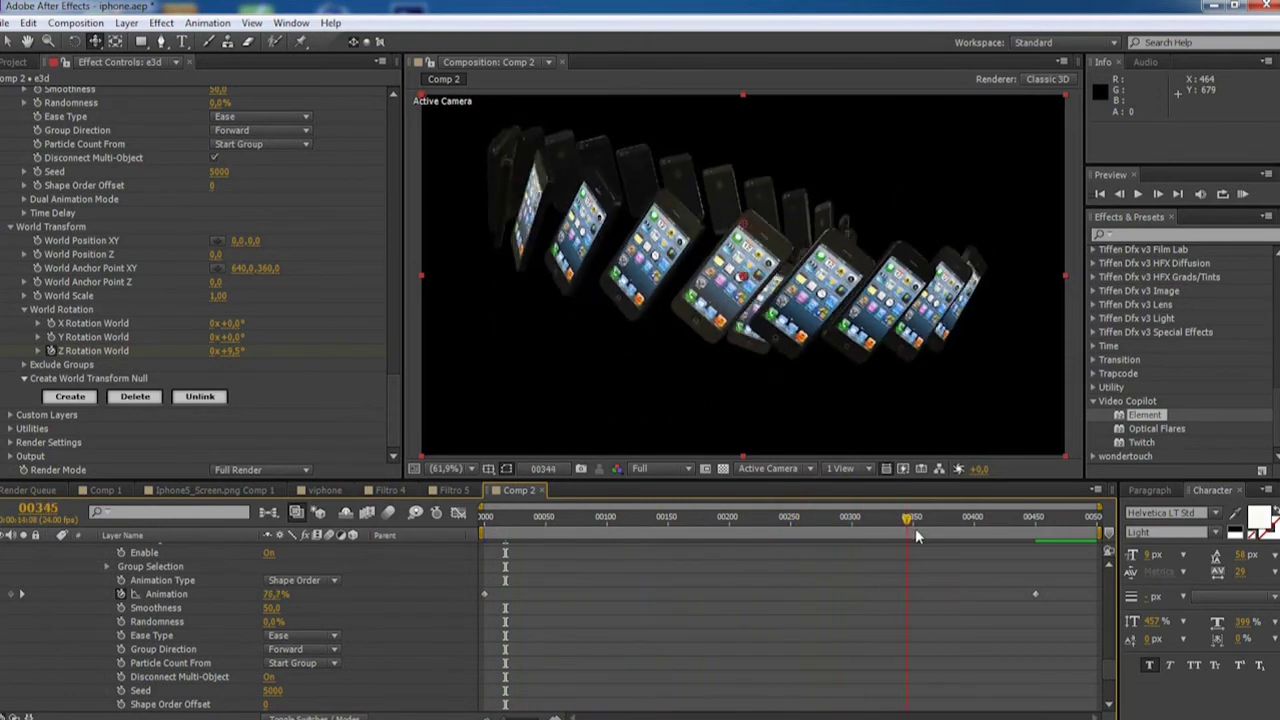
{"action": "mouse_move", "coordinate": [908, 540]}
{"action": "left_mouse_down"}
{"action": "mouse_move", "coordinate": [945, 528]}
{"action": "mouse_move", "coordinate": [1030, 537]}
{"action": "mouse_move", "coordinate": [487, 528]}
{"action": "left_mouse_up"}
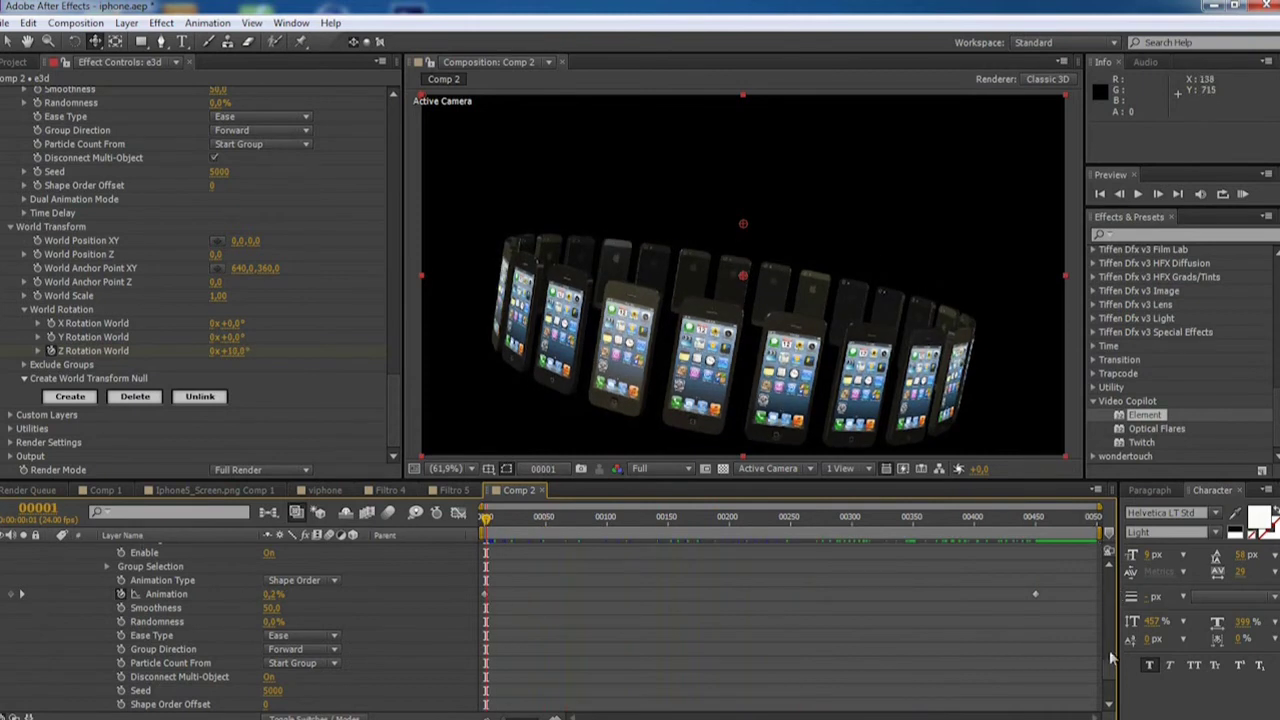
{"action": "scroll", "coordinate": [1108, 670], "scroll_direction": "up", "scroll_amount": 10}
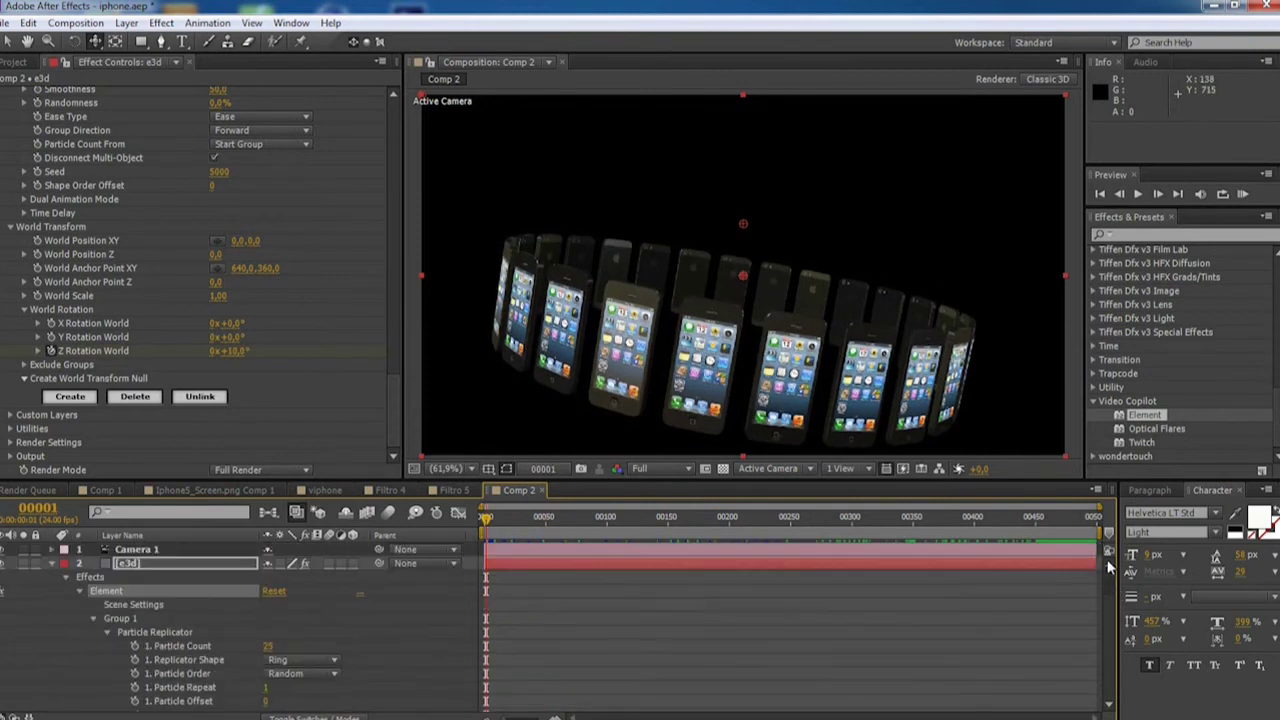
- Look at the viphone dancer comp, then return to Comp 2 at frame 92
{"action": "left_click", "coordinate": [50, 564]}
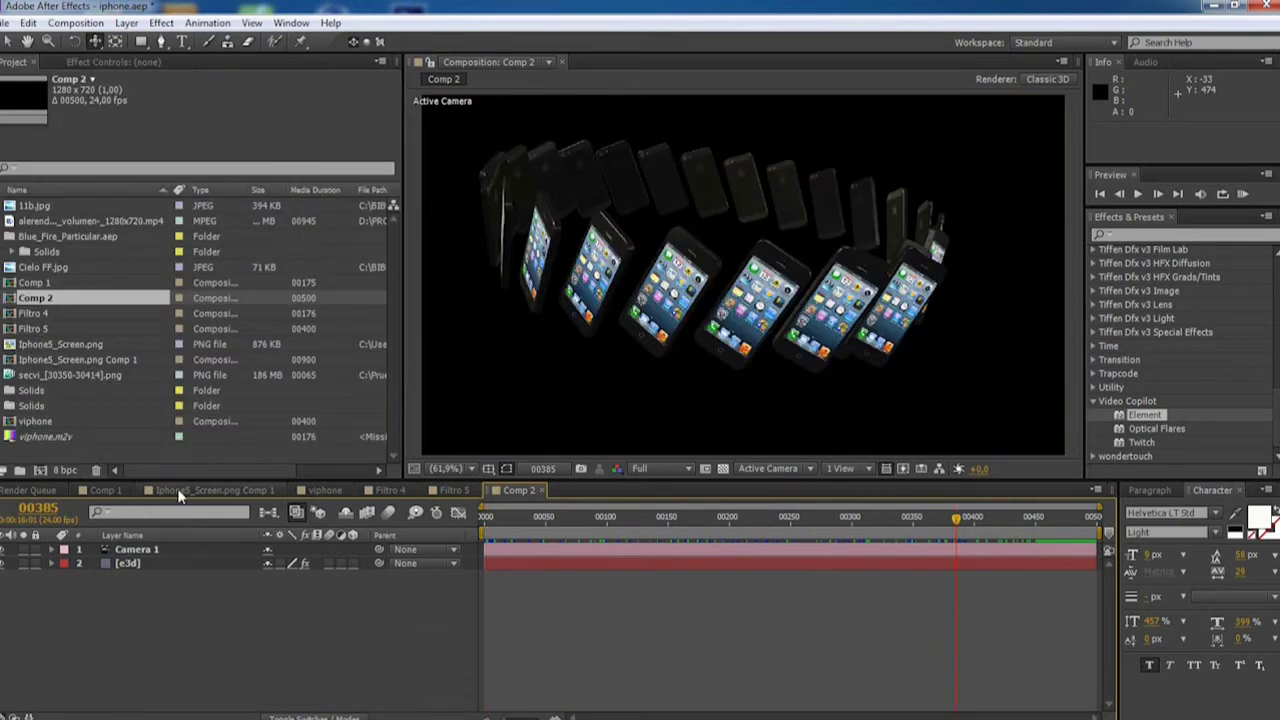
{"action": "left_click", "coordinate": [322, 490]}
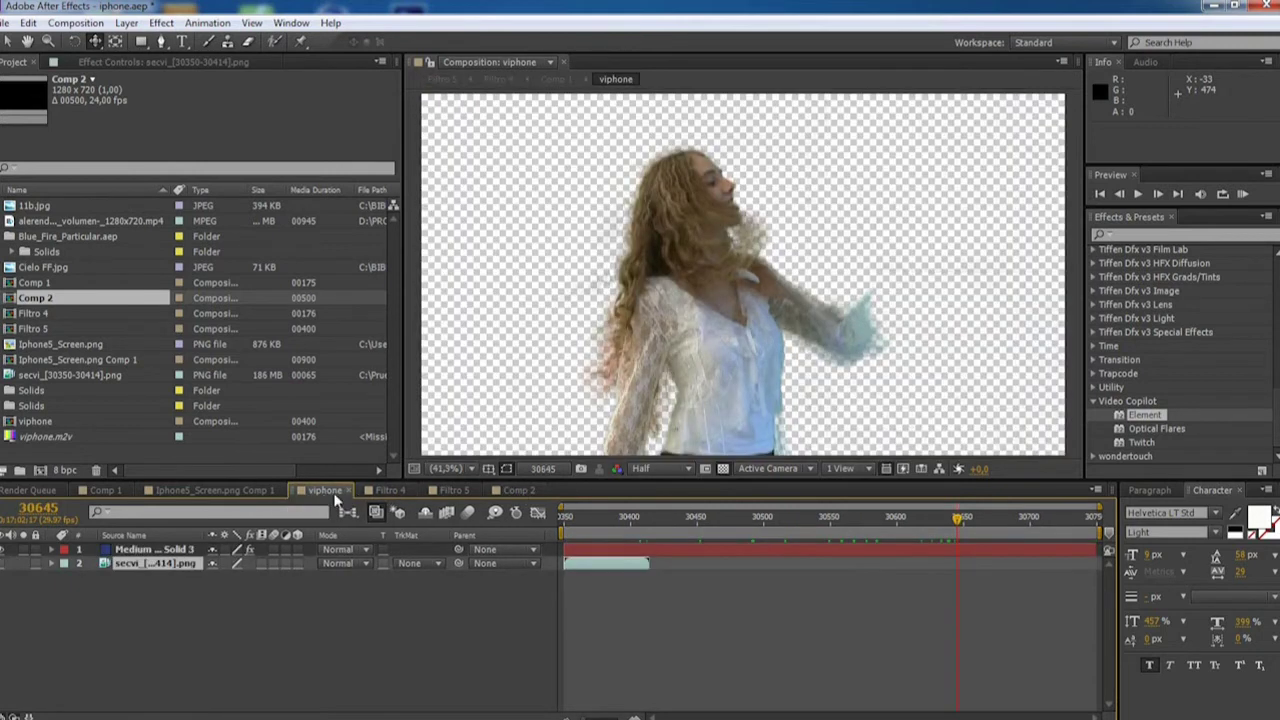
{"action": "left_click", "coordinate": [516, 491]}
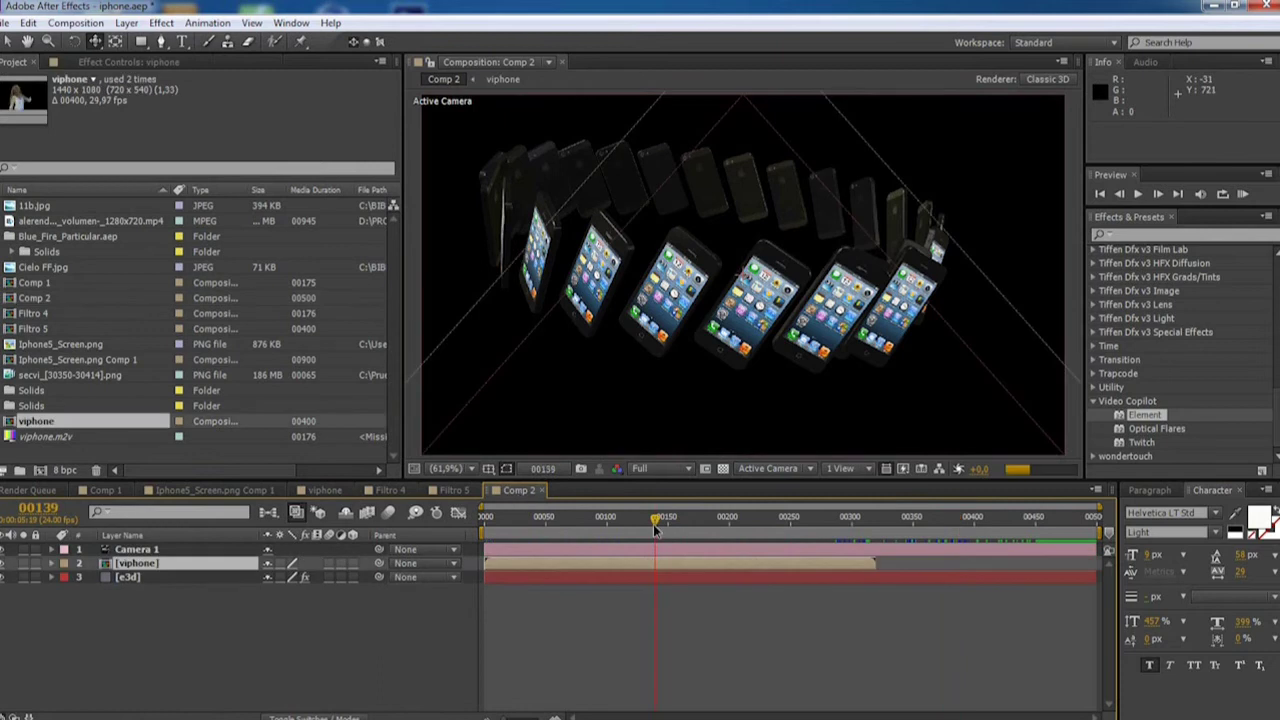
{"action": "left_click", "coordinate": [598, 536]}
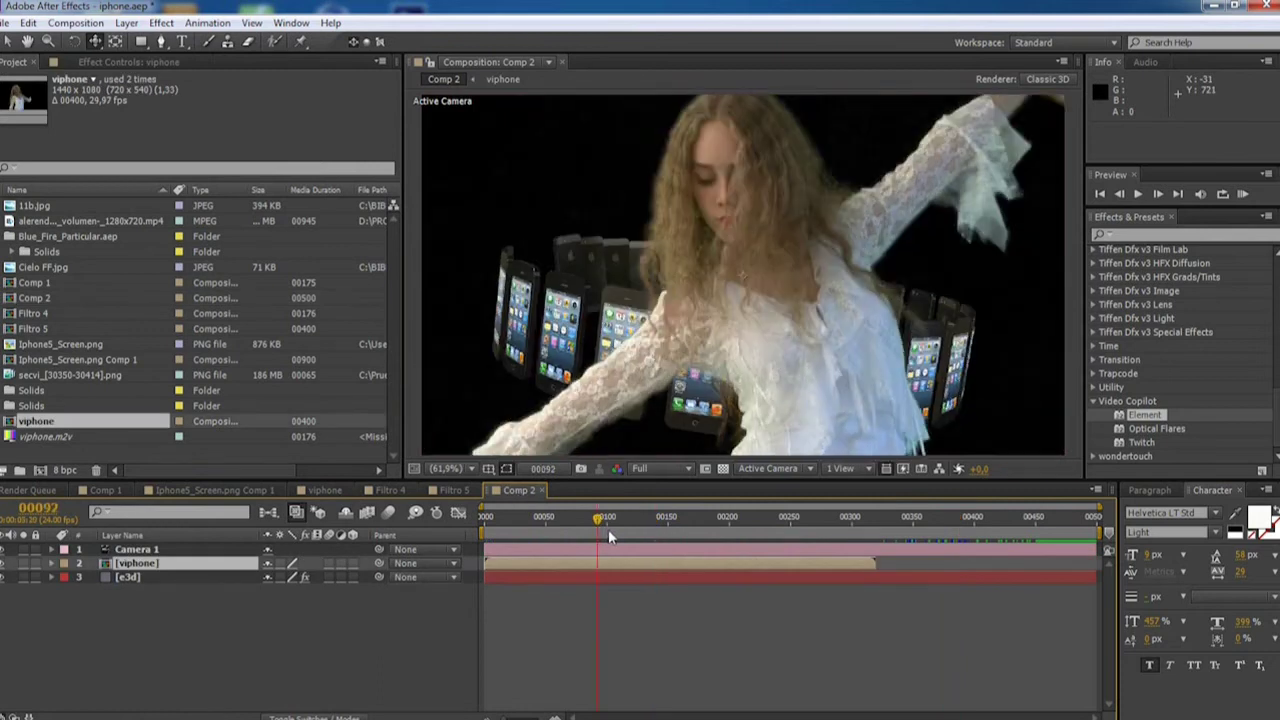
- Scale the dancer to 70%, make it 3D, push it back in Z, keeping it above e3d
{"action": "key", "text": "s"}
{"action": "left_click_drag", "start_coordinate": [292, 578], "coordinate": [268, 578]}
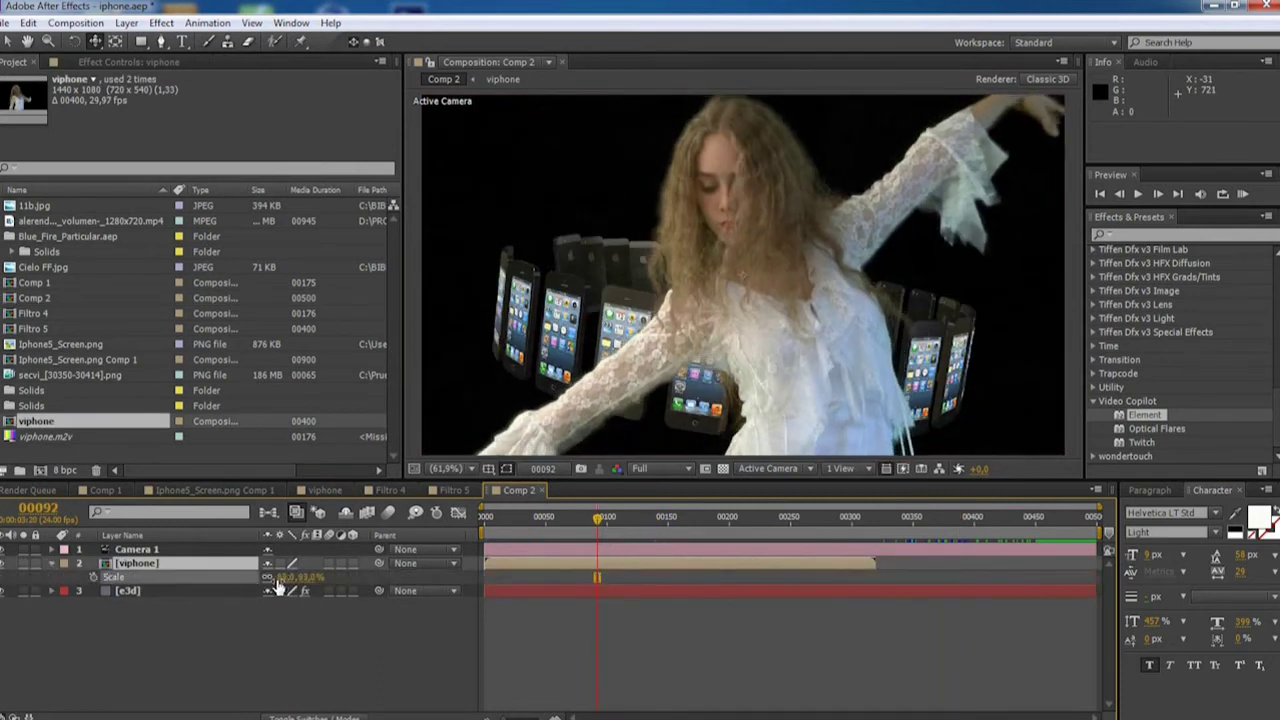
{"action": "left_click", "coordinate": [347, 565]}
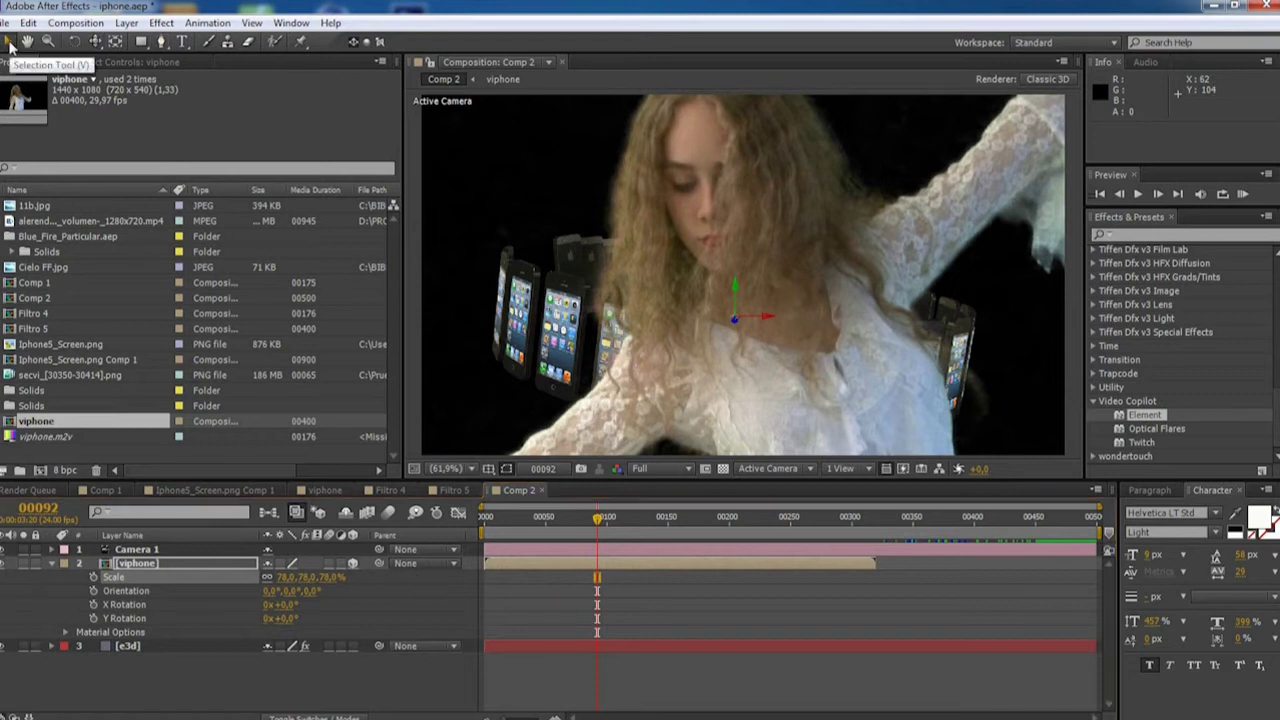
{"action": "left_click_drag", "start_coordinate": [732, 321], "coordinate": [707, 102]}
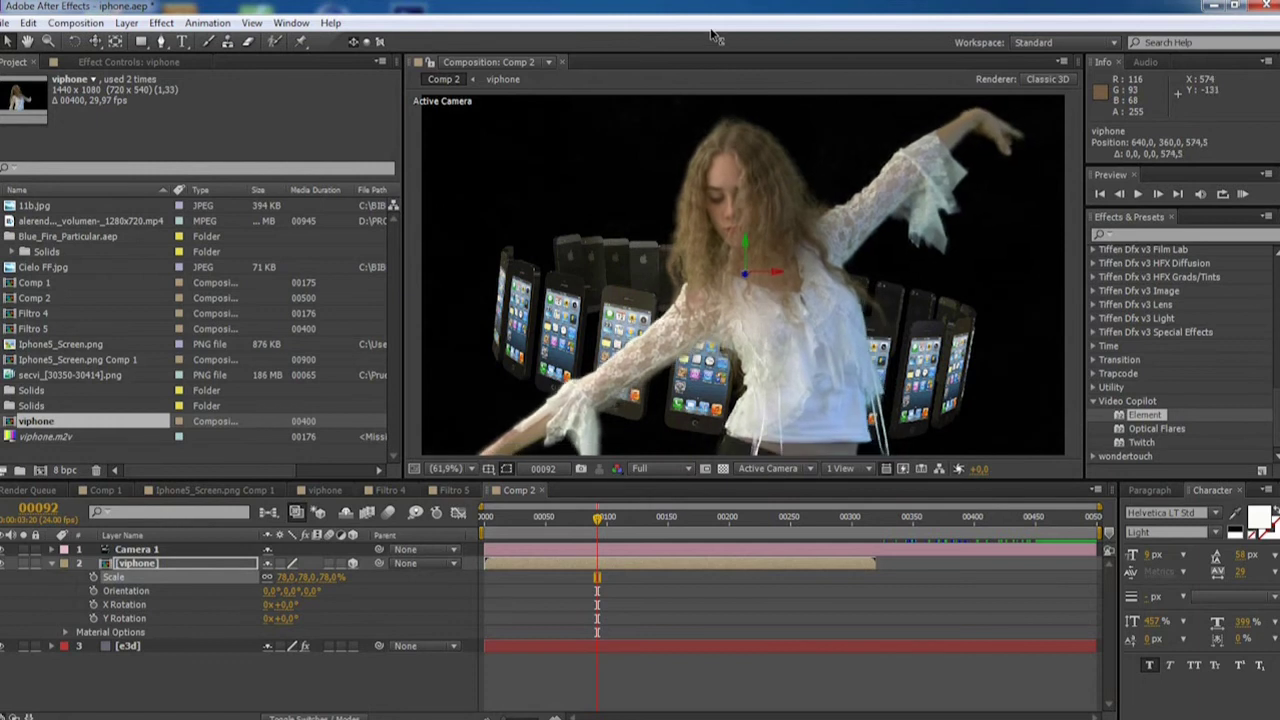
{"action": "left_click_drag", "start_coordinate": [707, 102], "coordinate": [714, 5]}
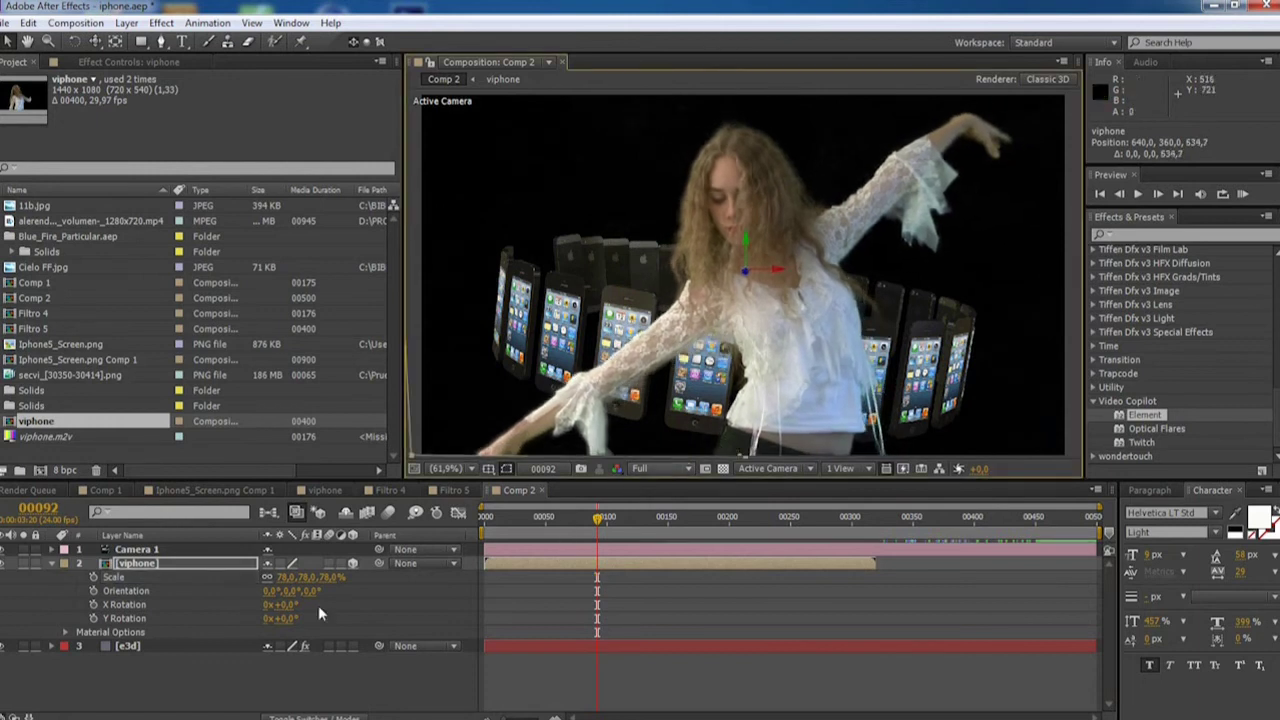
{"action": "mouse_move", "coordinate": [136, 561]}
{"action": "left_mouse_down"}
{"action": "mouse_move", "coordinate": [137, 663]}
{"action": "mouse_move", "coordinate": [159, 655]}
{"action": "left_mouse_up"}
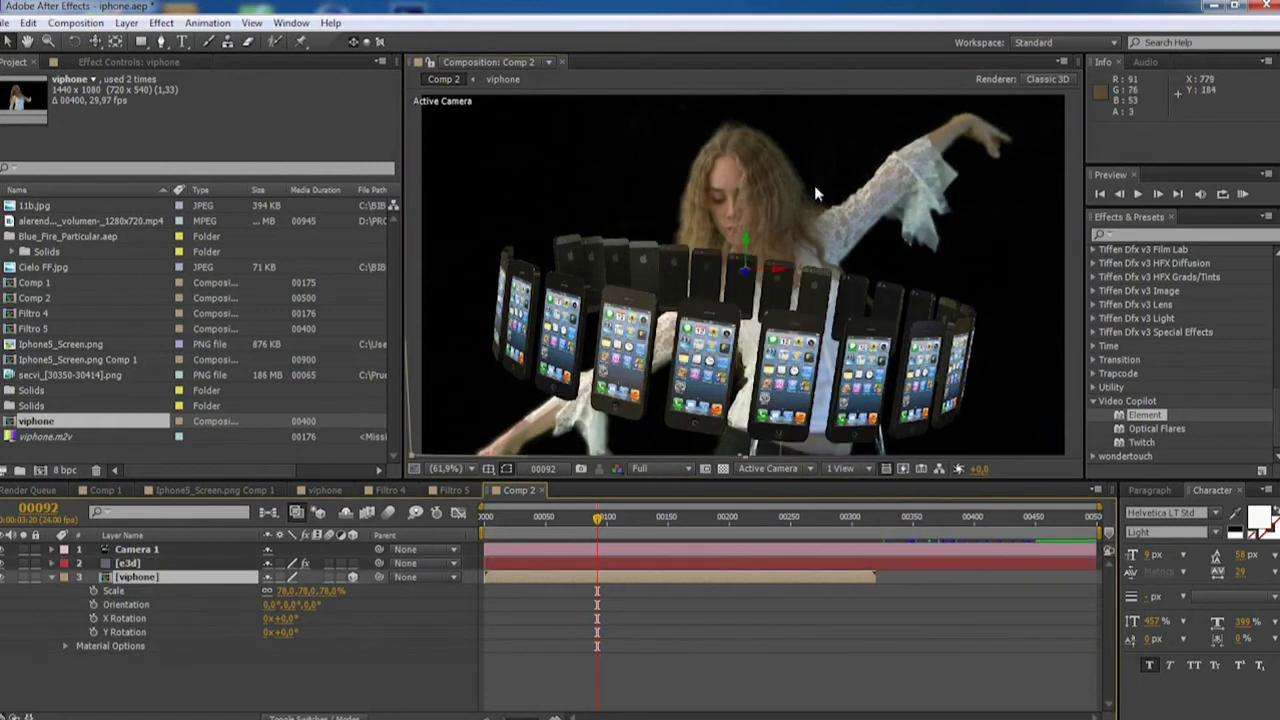
{"action": "left_click_drag", "start_coordinate": [138, 578], "coordinate": [130, 566]}
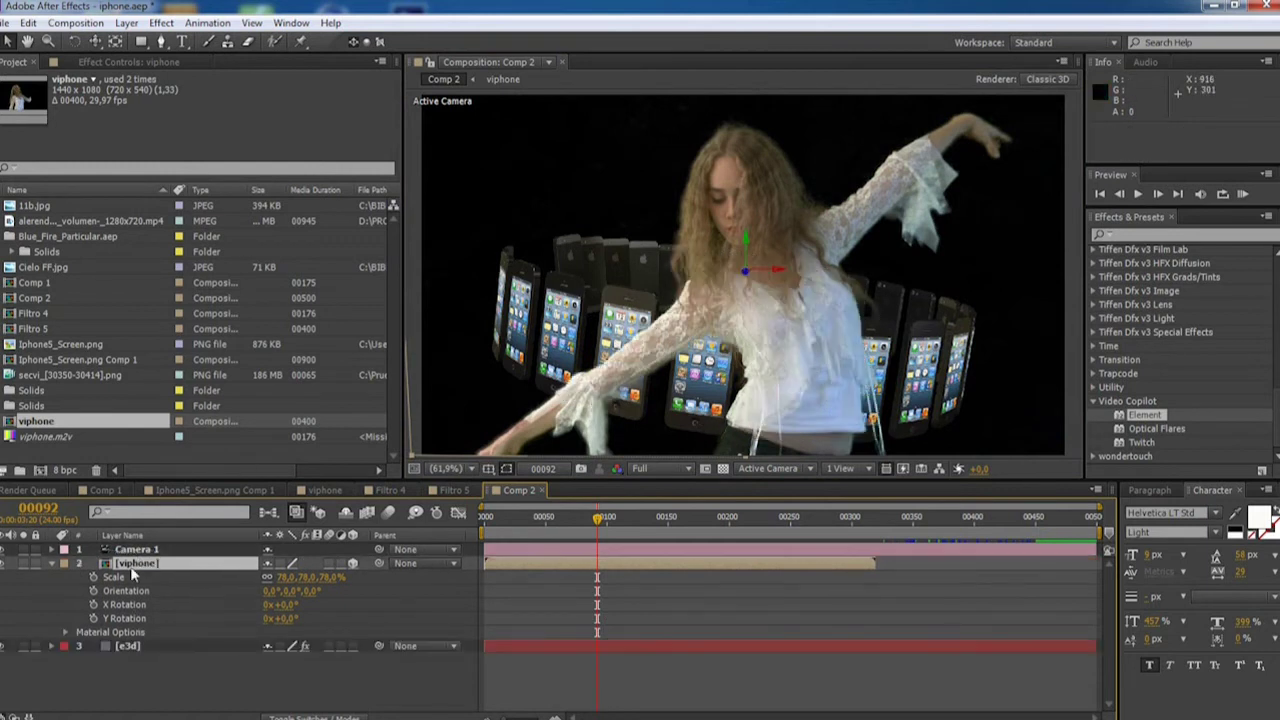
{"action": "left_click", "coordinate": [51, 563]}
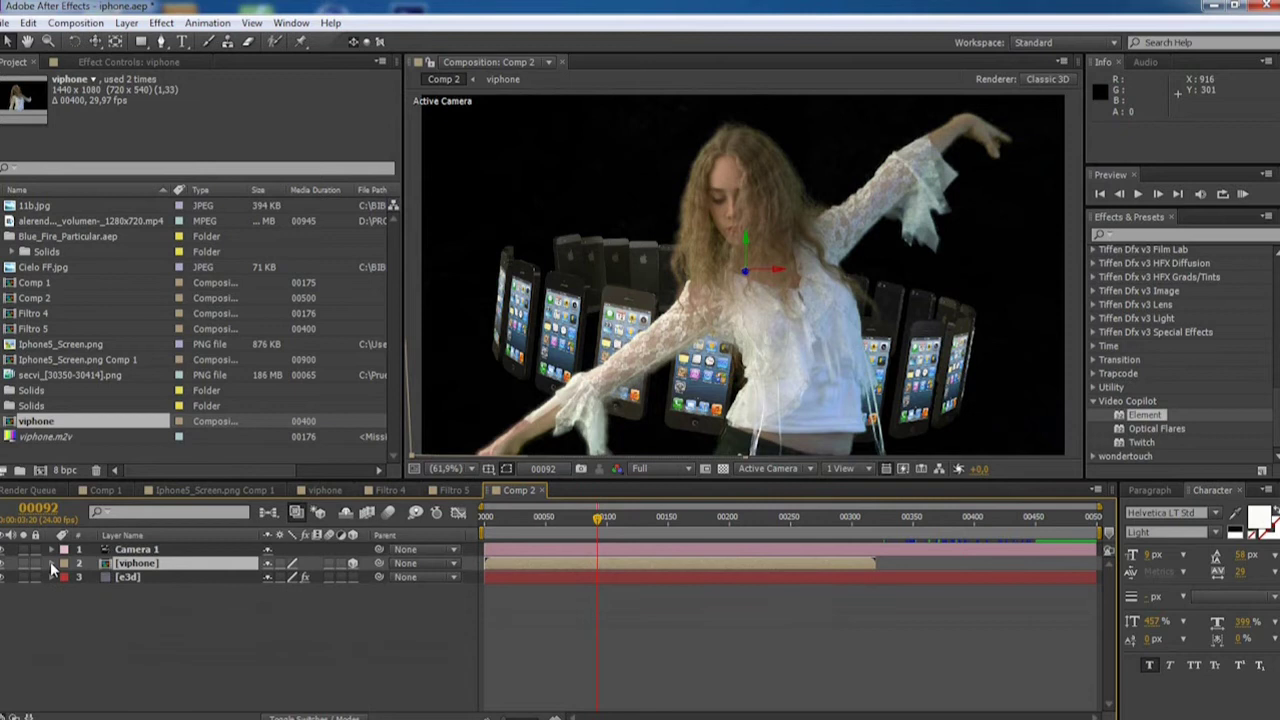
- Duplicate the e3d layer and move the copy above viphone
{"action": "left_click", "coordinate": [122, 579]}
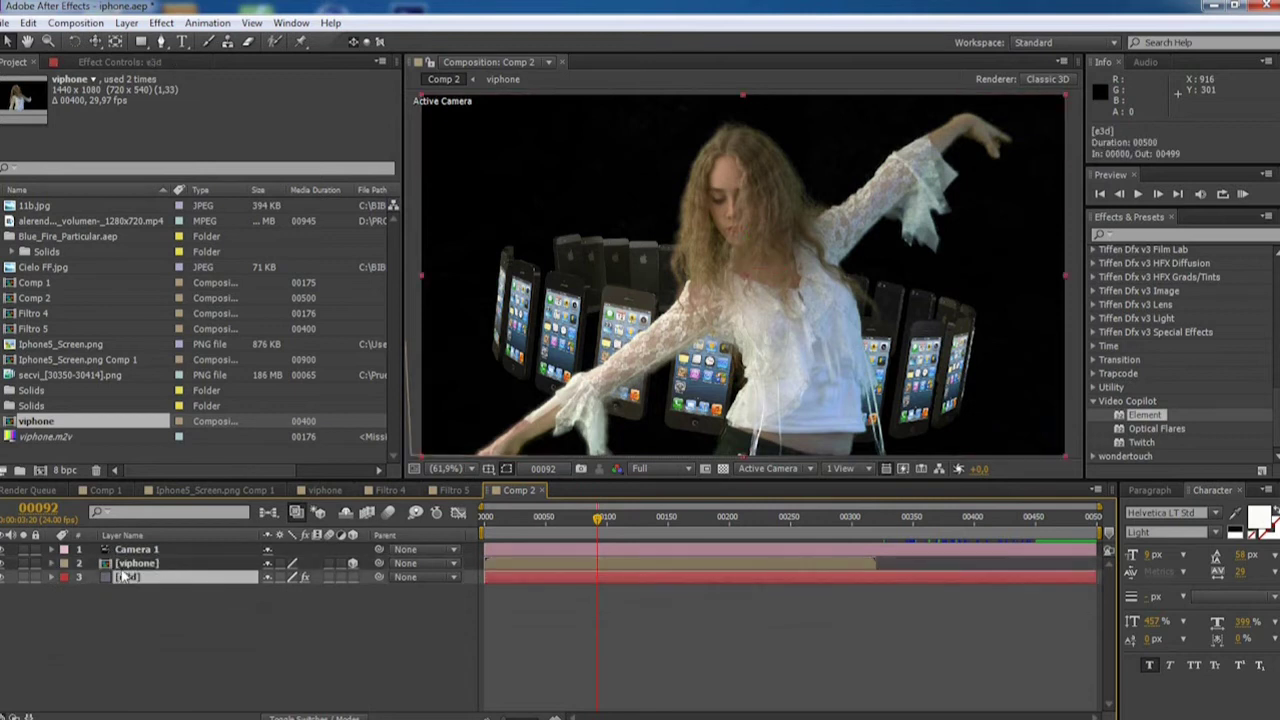
{"action": "key", "text": "ctrl+d"}
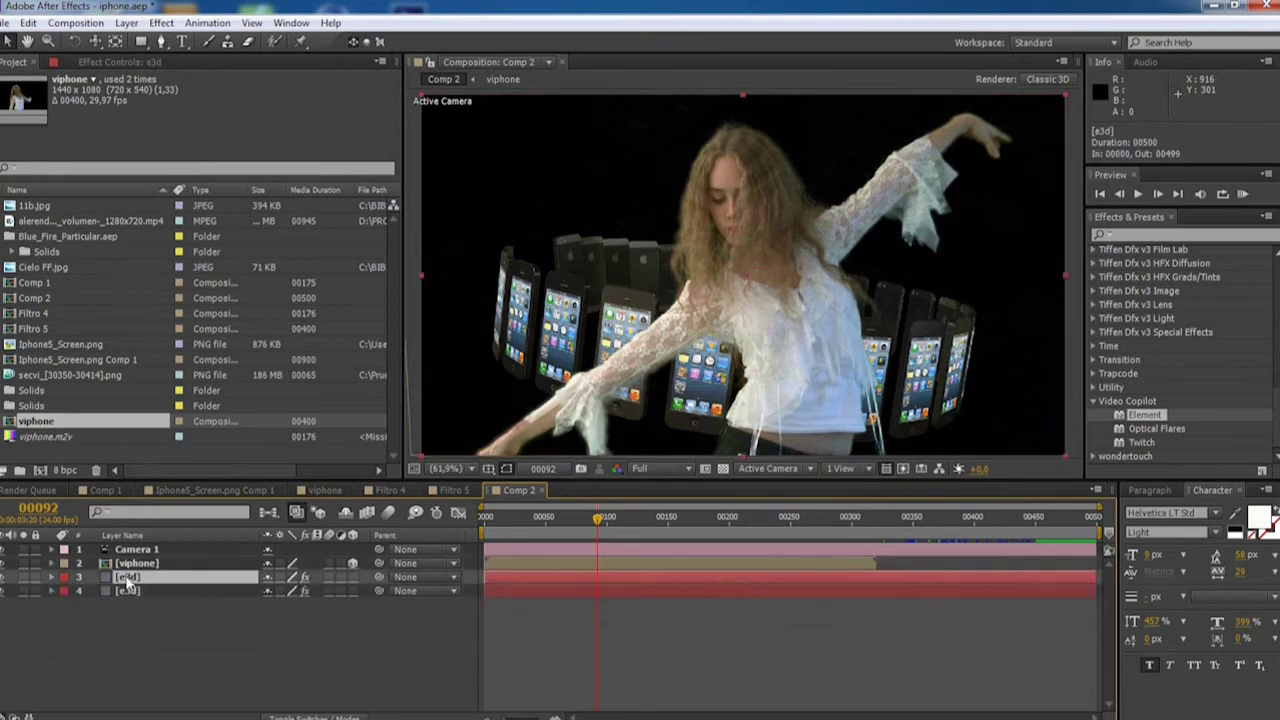
{"action": "left_click_drag", "start_coordinate": [124, 578], "coordinate": [127, 566]}
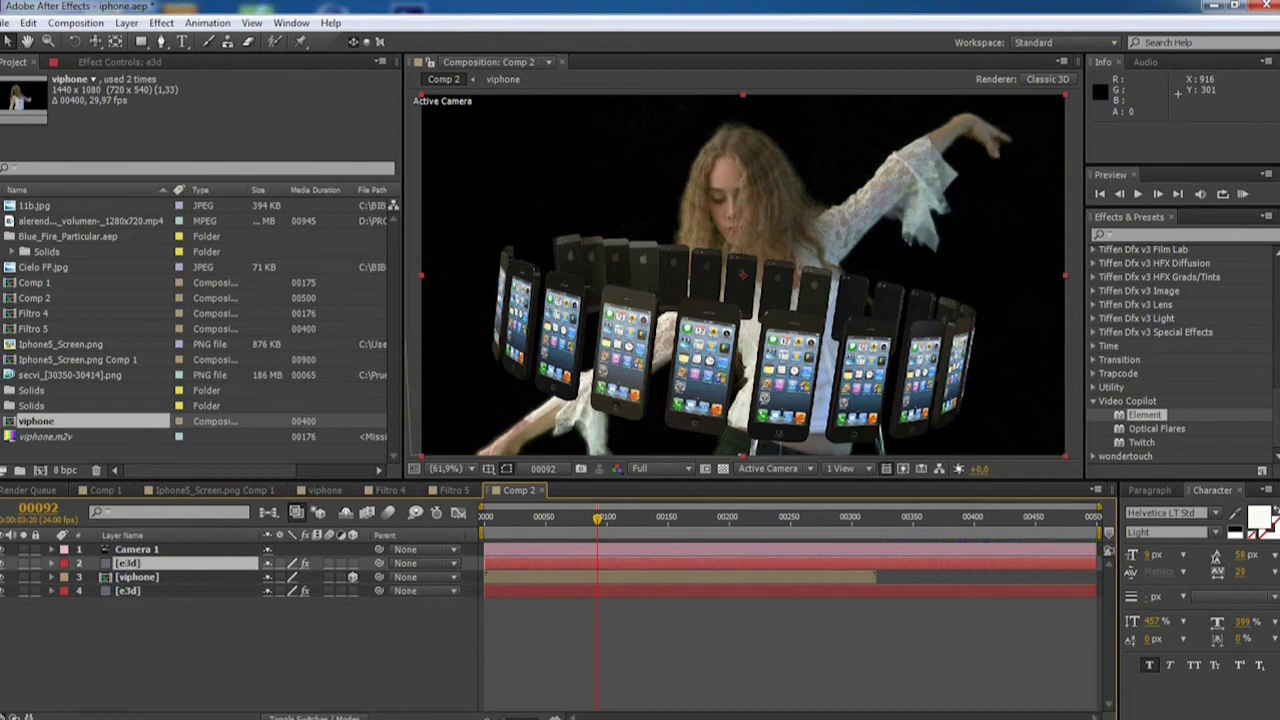
- Set the copy's Element Output Show option to World Position
{"action": "left_click", "coordinate": [127, 563]}
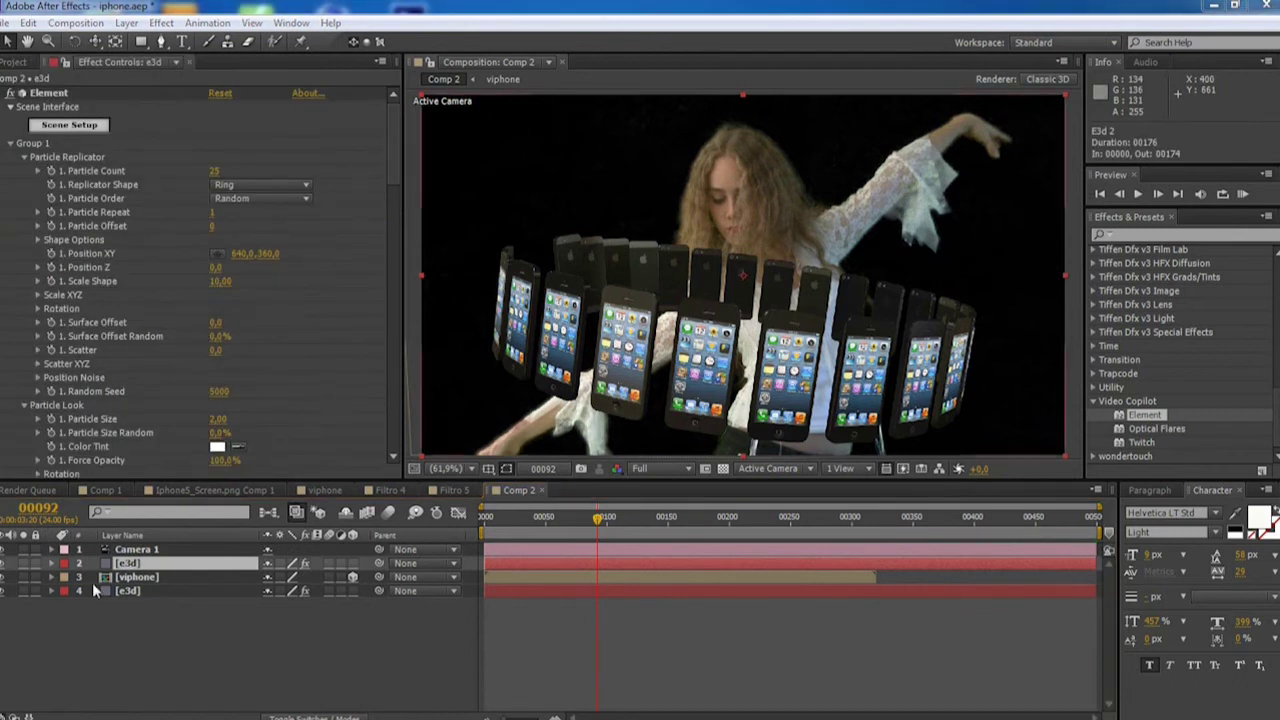
{"action": "scroll", "coordinate": [308, 347], "scroll_direction": "down", "scroll_amount": 10}
{"action": "scroll", "coordinate": [308, 347], "scroll_direction": "down", "scroll_amount": 2}
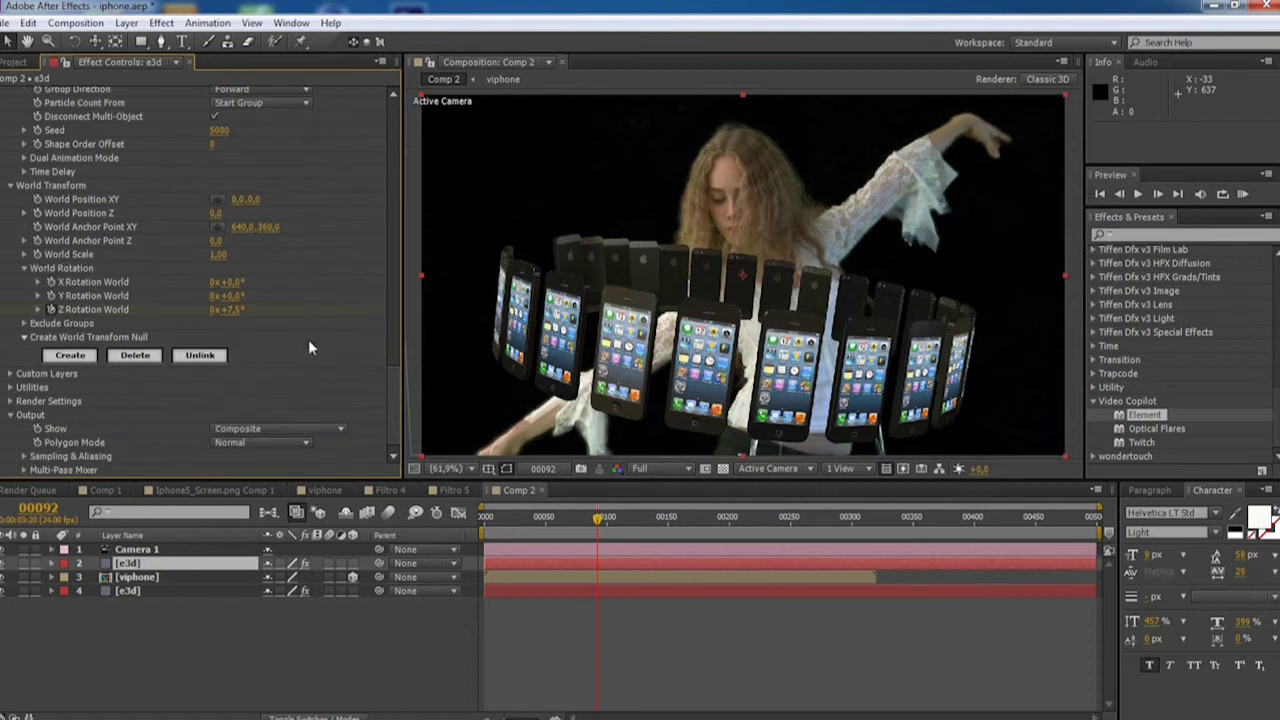
{"action": "scroll", "coordinate": [387, 405], "scroll_direction": "down", "scroll_amount": 1}
{"action": "left_click", "coordinate": [310, 416]}
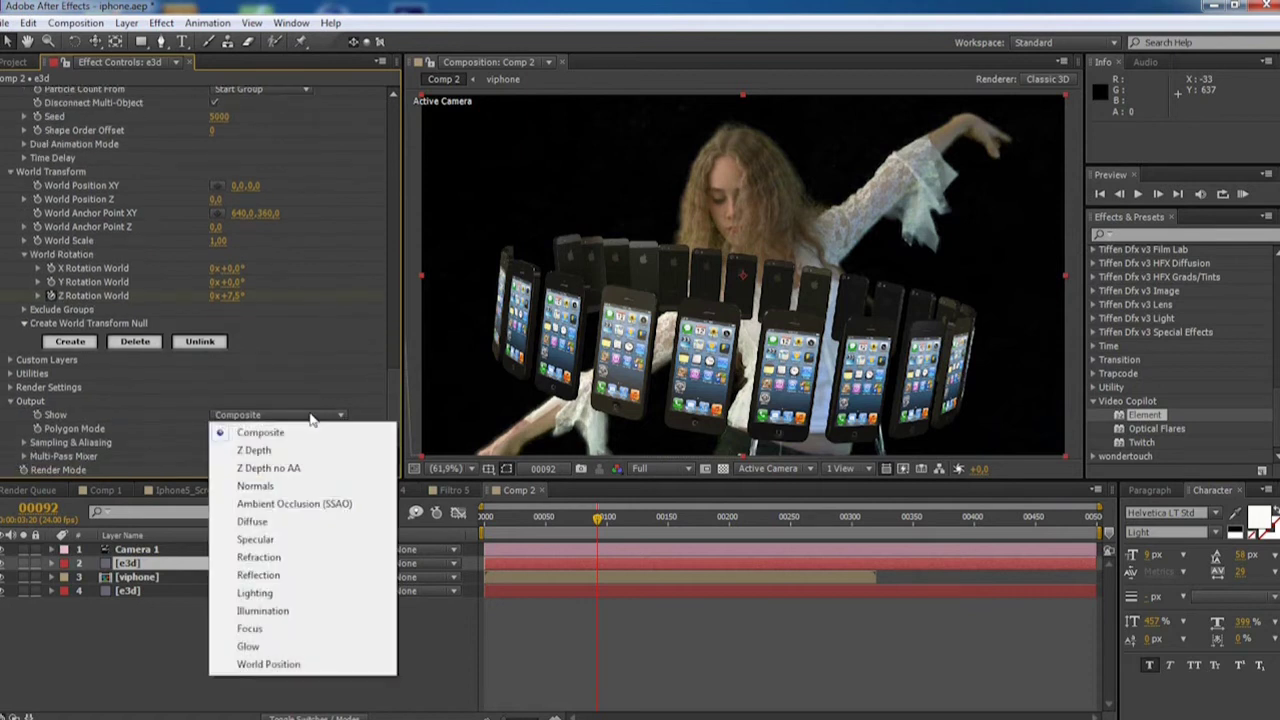
{"action": "left_click", "coordinate": [282, 664]}
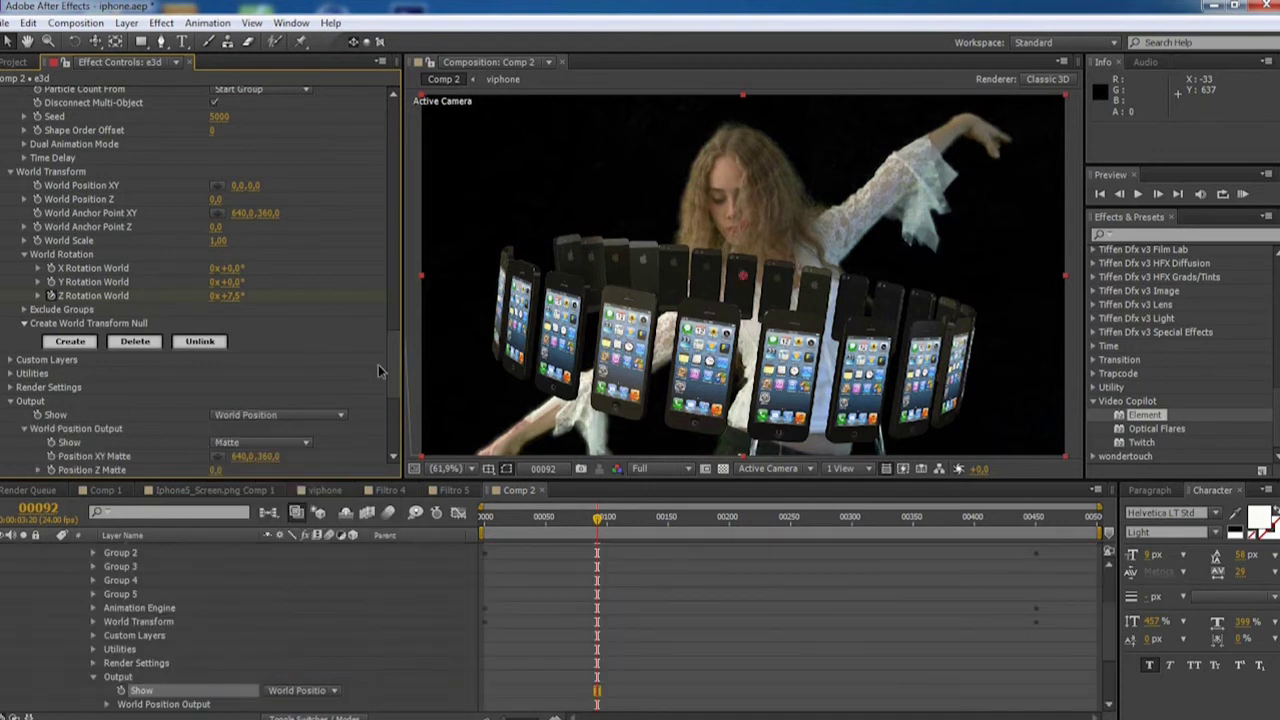
{"action": "left_click_drag", "start_coordinate": [390, 373], "coordinate": [390, 395]}
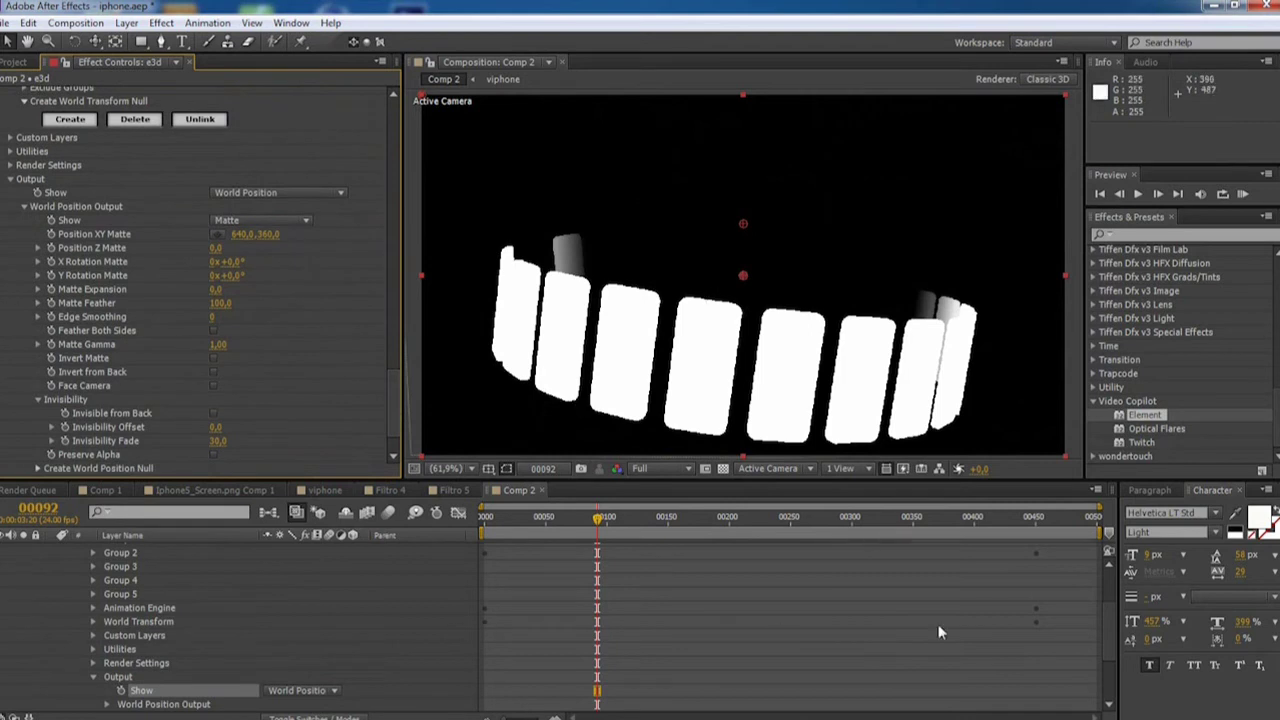
- Scrub the top e3d layer's Position Z Matte to about -220
{"action": "left_click_drag", "start_coordinate": [974, 469], "coordinate": [978, 466]}
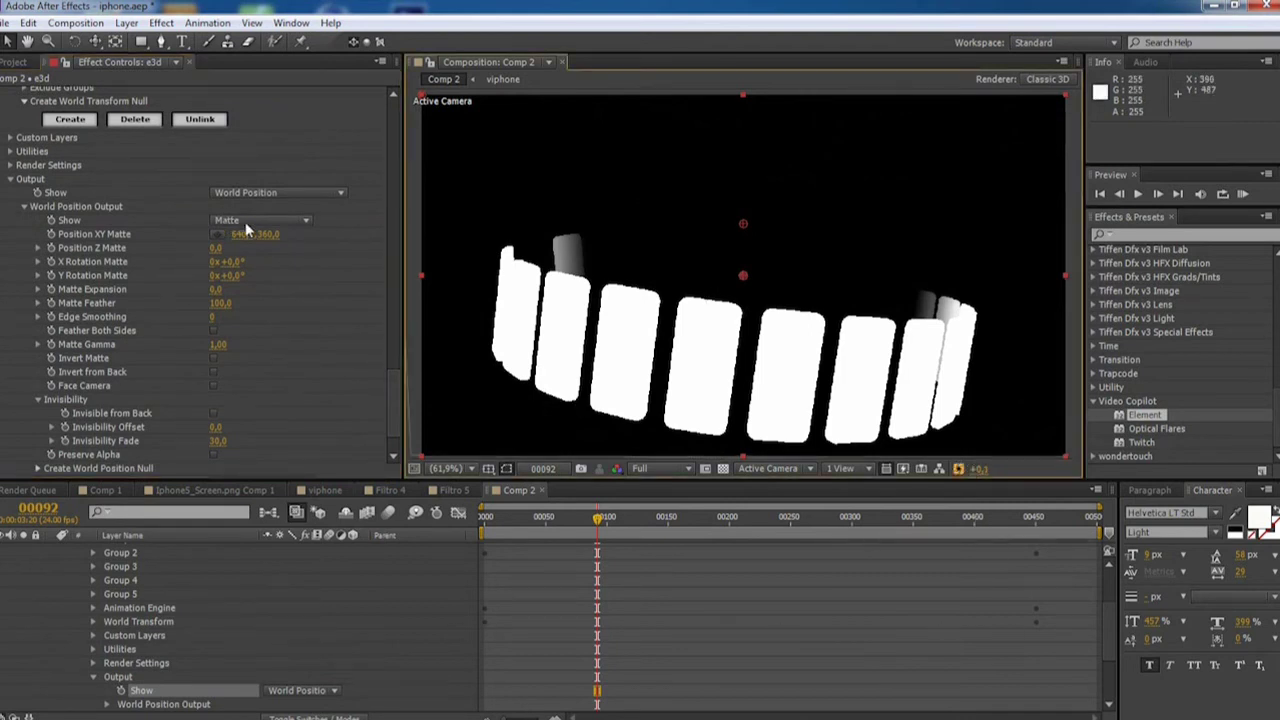
{"action": "left_click_drag", "start_coordinate": [845, 478], "coordinate": [845, 457]}
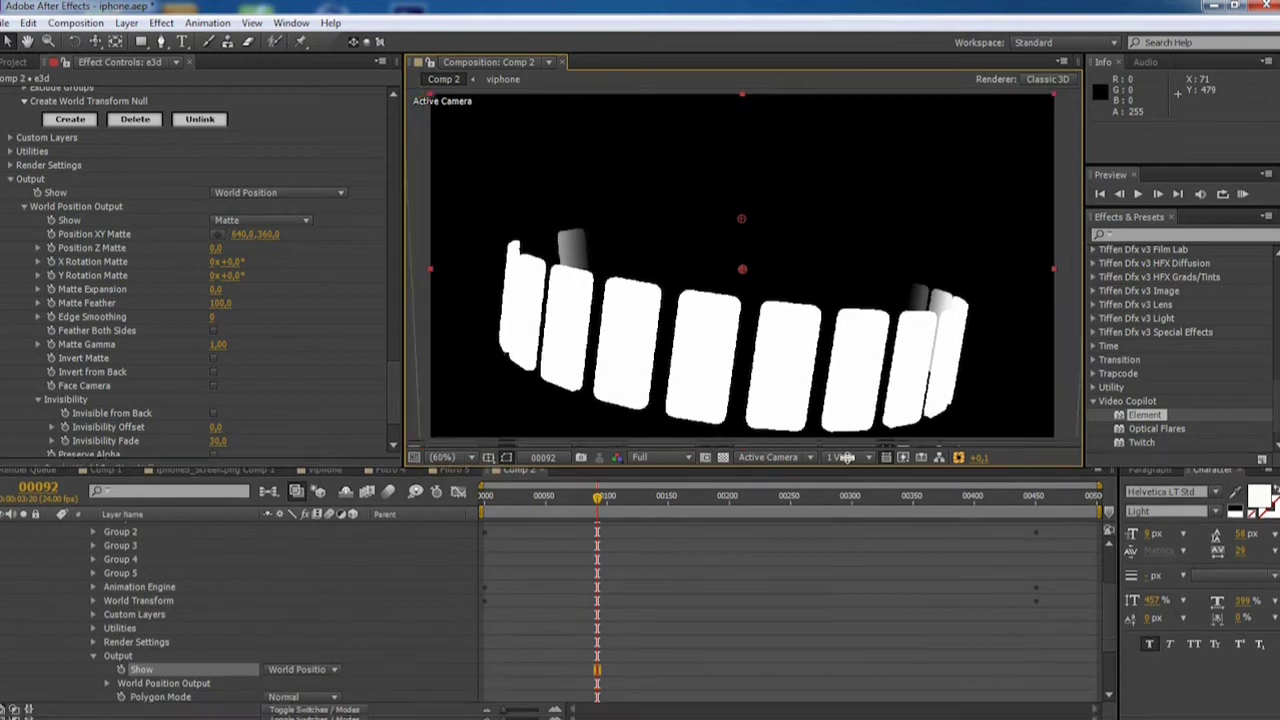
{"action": "left_click_drag", "start_coordinate": [392, 367], "coordinate": [392, 379]}
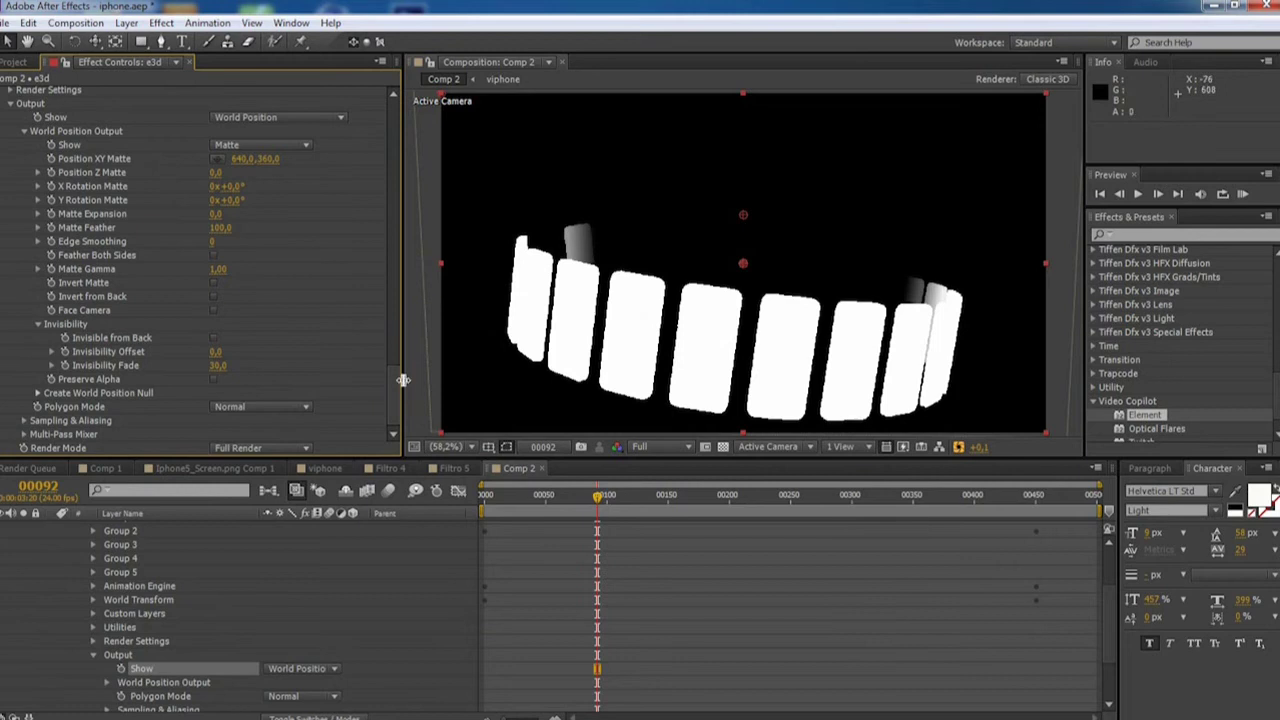
{"action": "scroll", "coordinate": [391, 388], "scroll_direction": "up", "scroll_amount": 1}
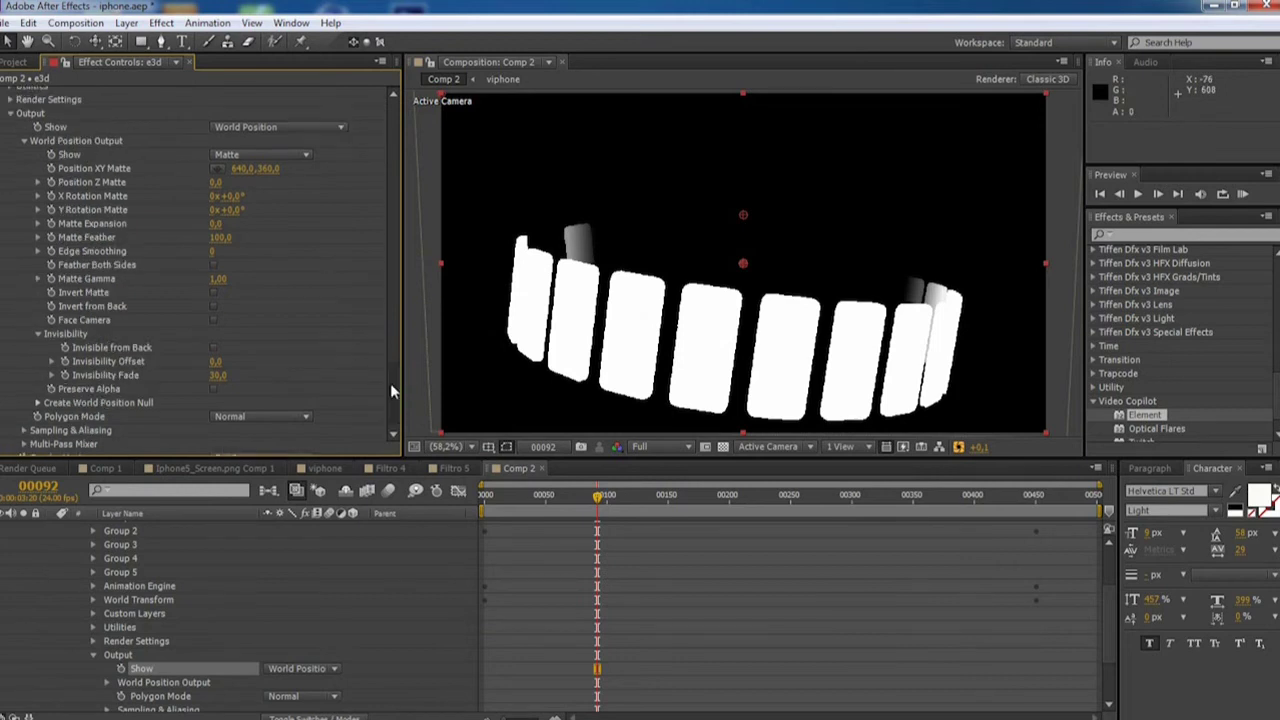
{"action": "scroll", "coordinate": [391, 390], "scroll_direction": "down", "scroll_amount": 1}
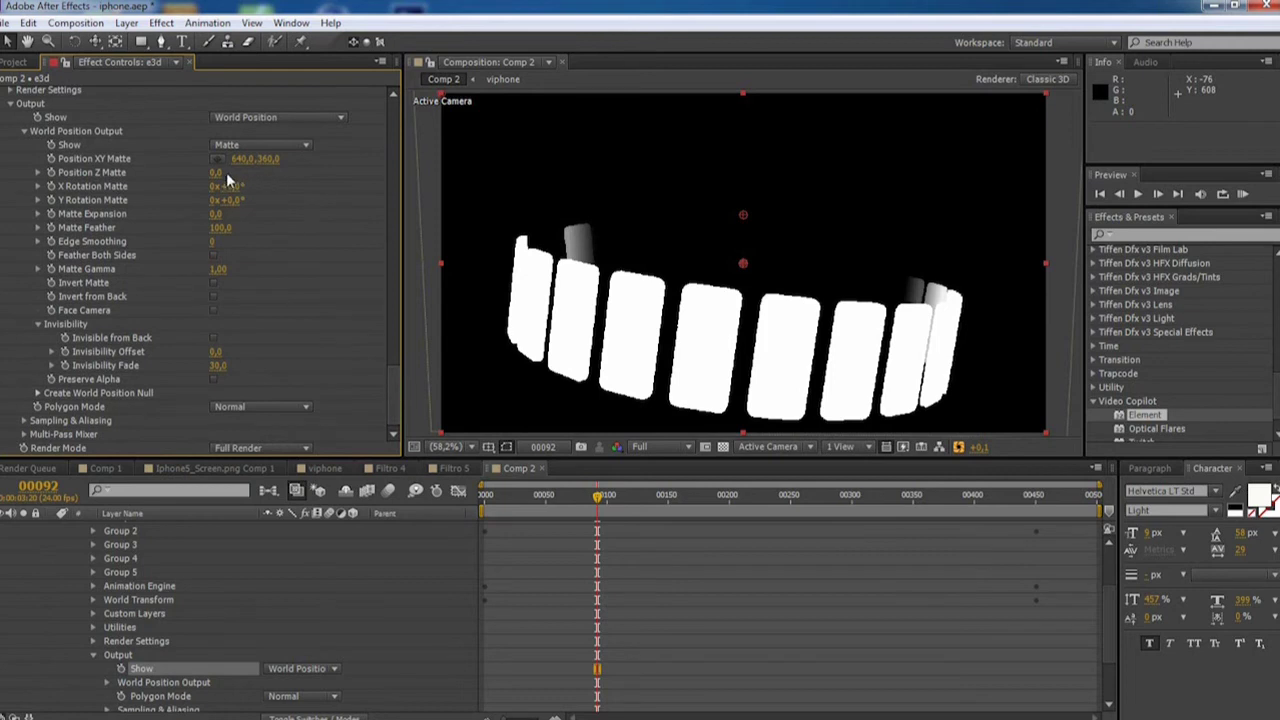
{"action": "left_click_drag", "start_coordinate": [217, 173], "coordinate": [249, 175]}
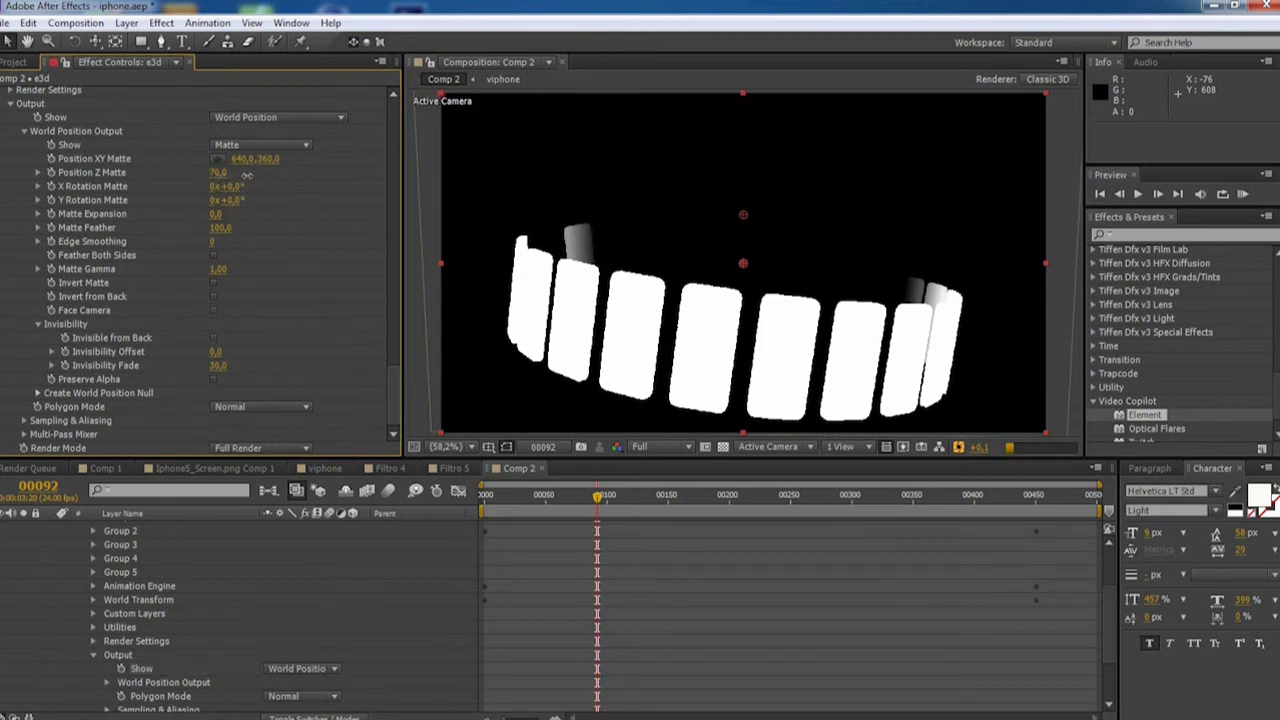
{"action": "left_click_drag", "start_coordinate": [209, 174], "coordinate": [196, 179]}
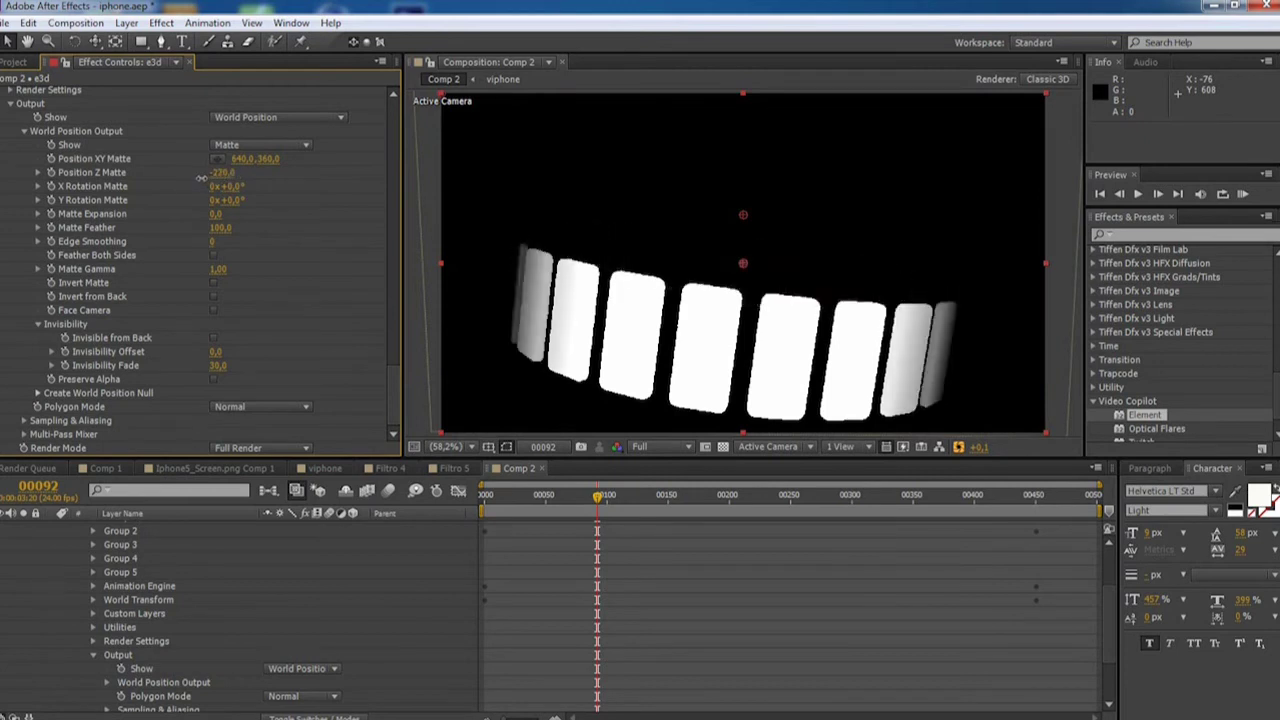
{"action": "left_click_drag", "start_coordinate": [197, 179], "coordinate": [207, 185]}
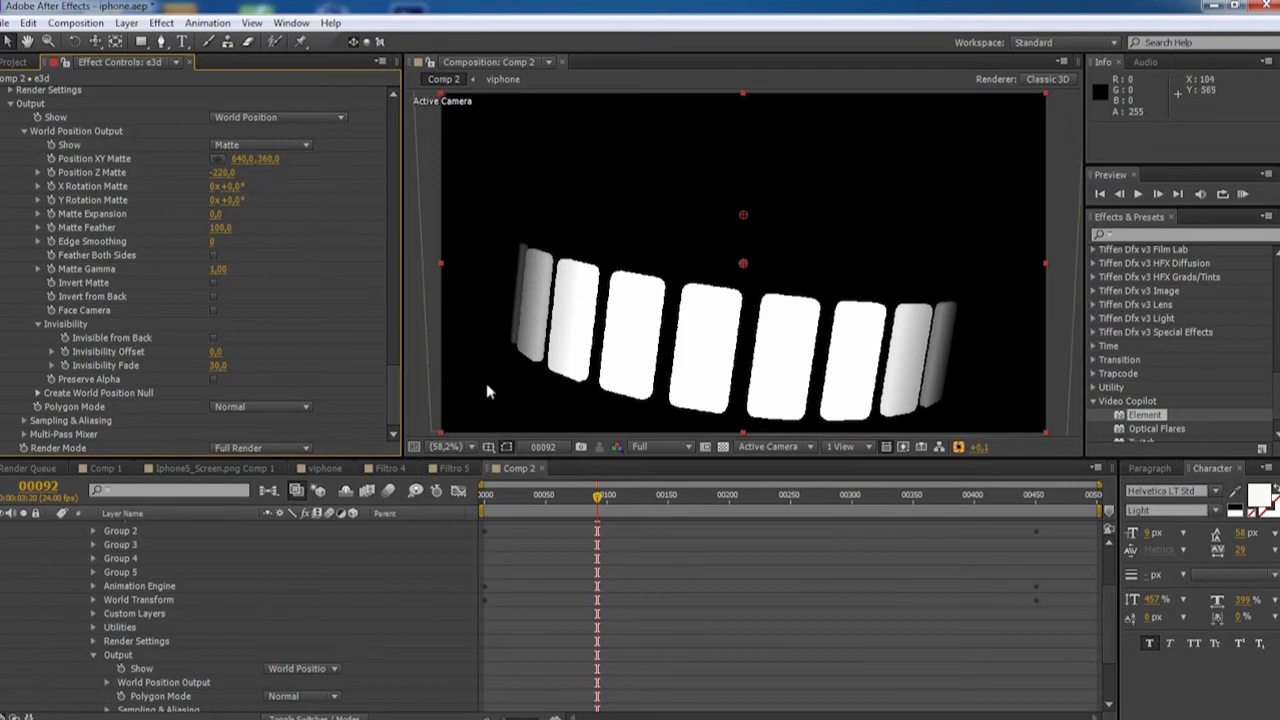
{"action": "left_click_drag", "start_coordinate": [815, 456], "coordinate": [815, 404]}
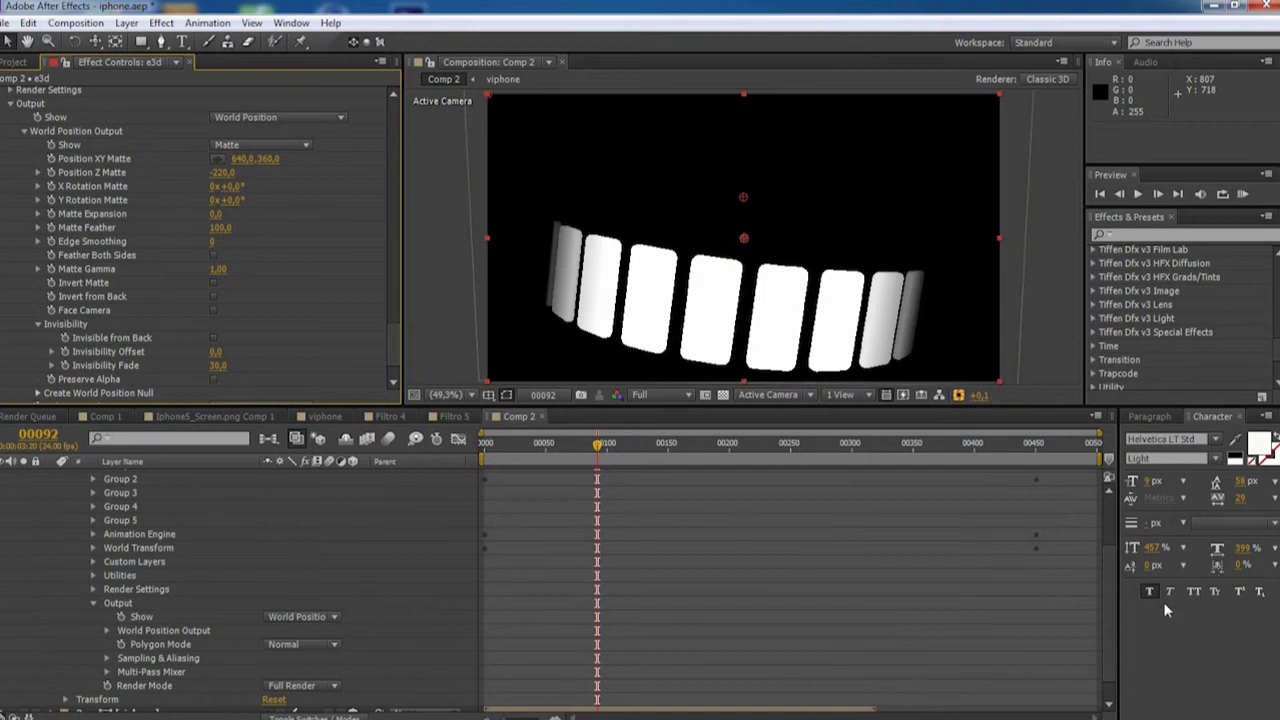
{"action": "scroll", "coordinate": [1104, 592], "scroll_direction": "up", "scroll_amount": 3}
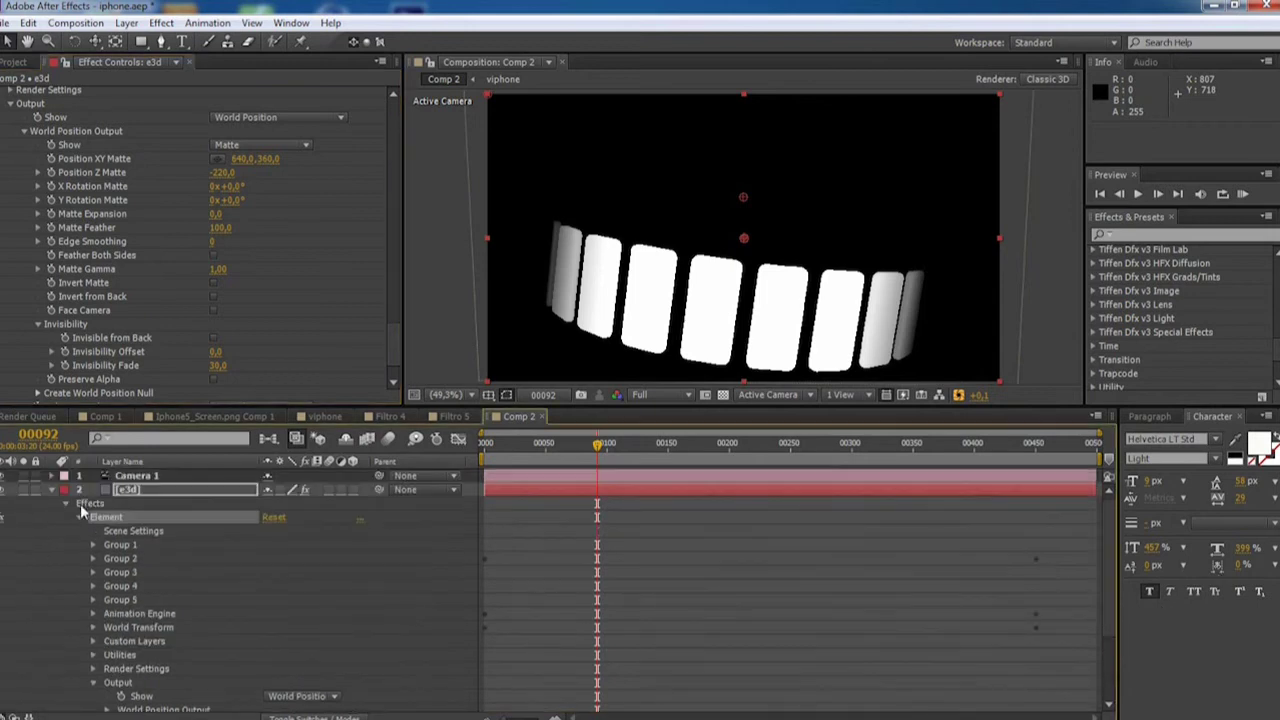
- Show the Modes column and set viphone's track matte to Luma Inverted "[e3d]"
{"action": "left_click", "coordinate": [53, 490]}
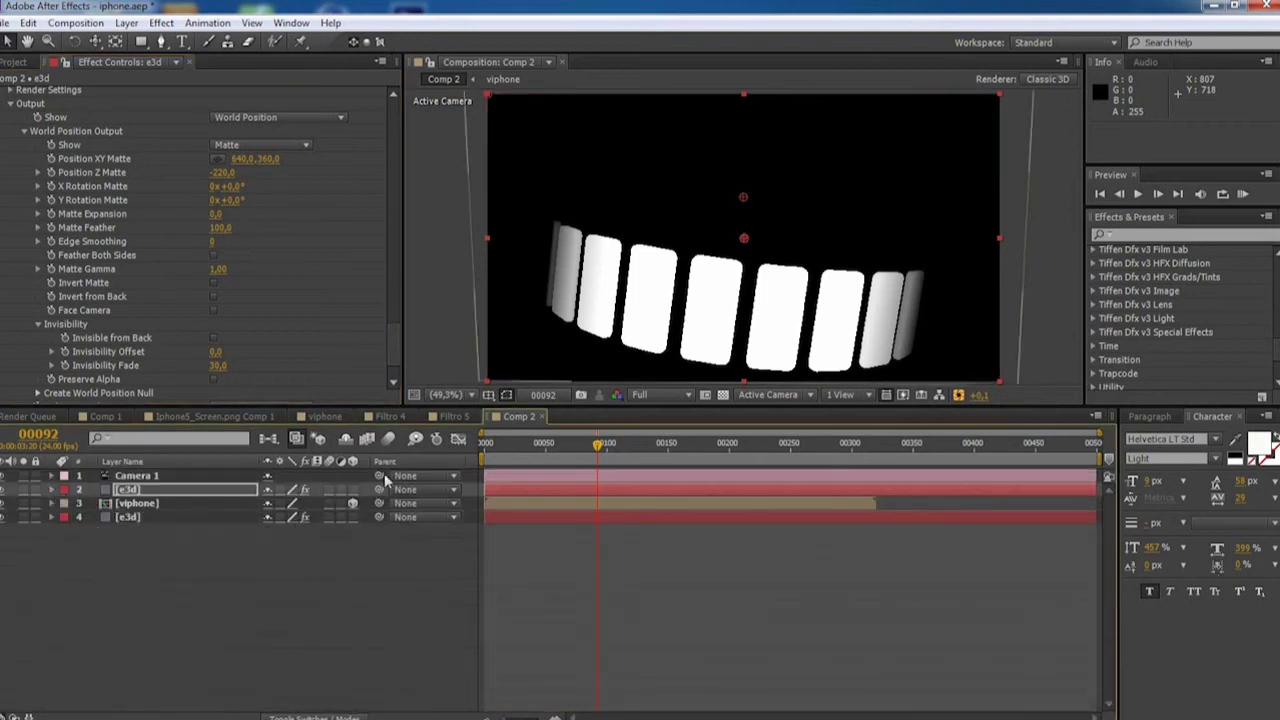
{"action": "right_click", "coordinate": [430, 464]}
{"action": "mouse_move", "coordinate": [477, 514]}
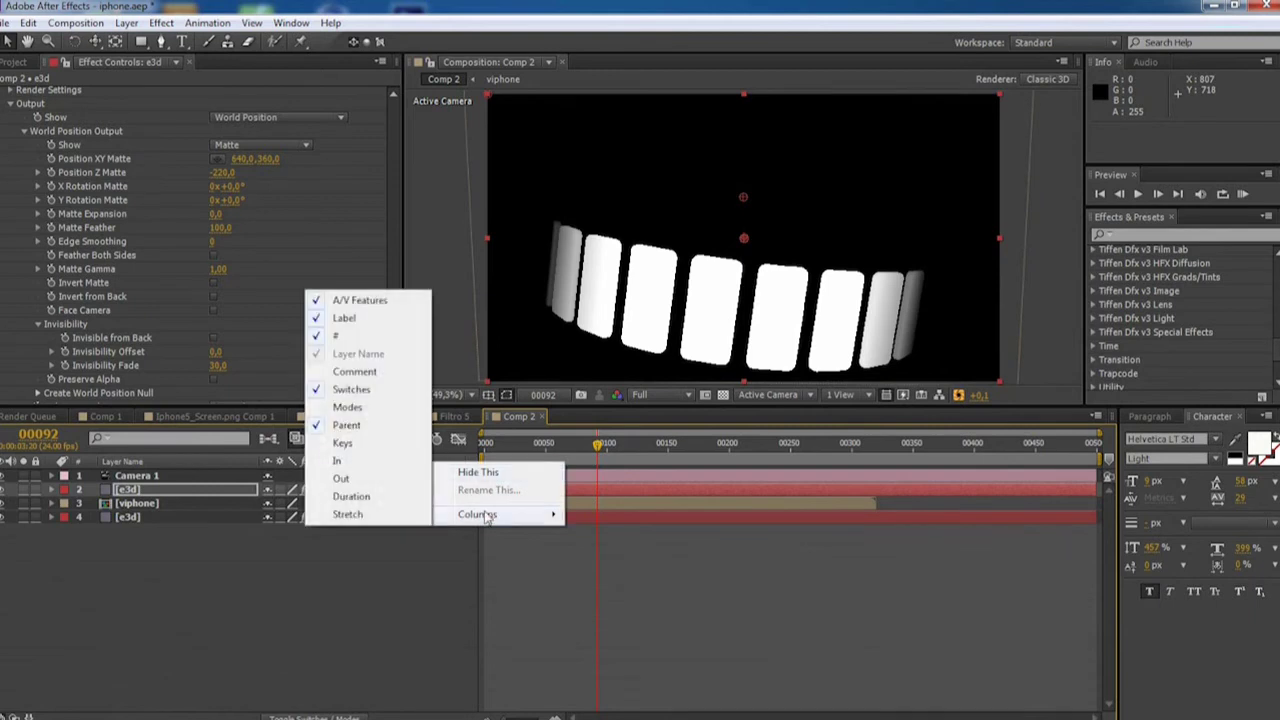
{"action": "left_click", "coordinate": [347, 408]}
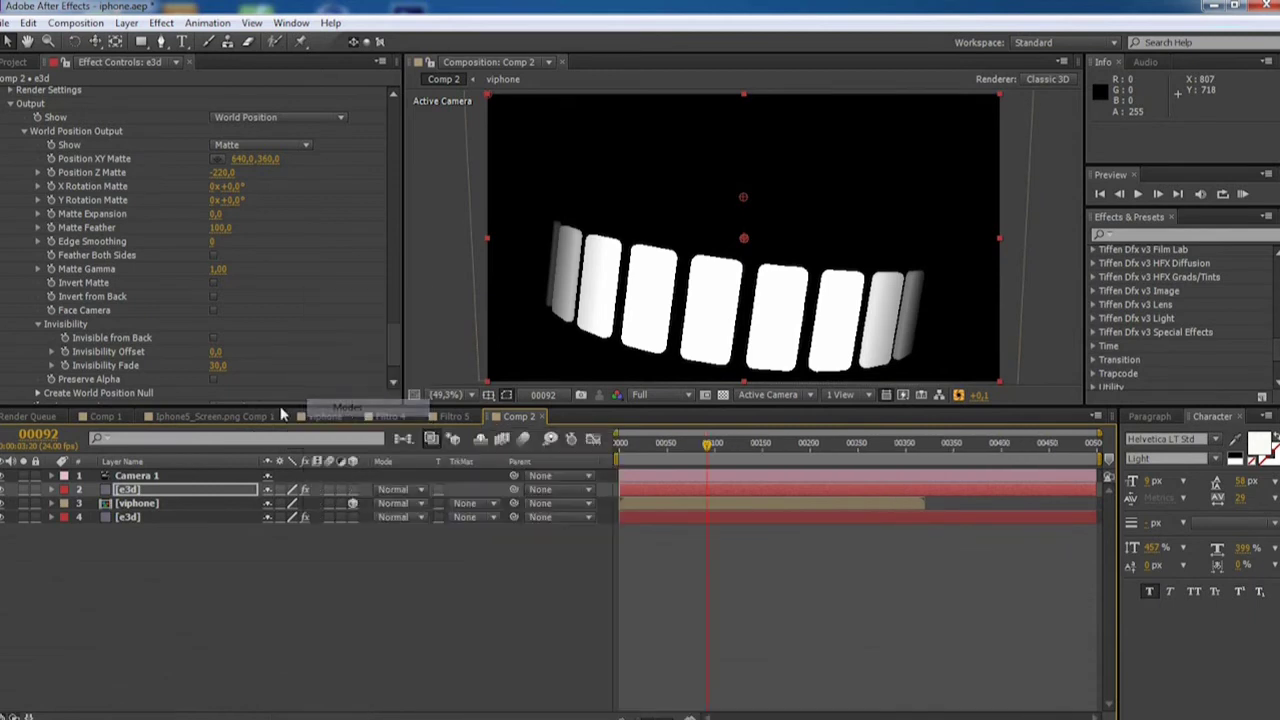
{"action": "left_click", "coordinate": [486, 504]}
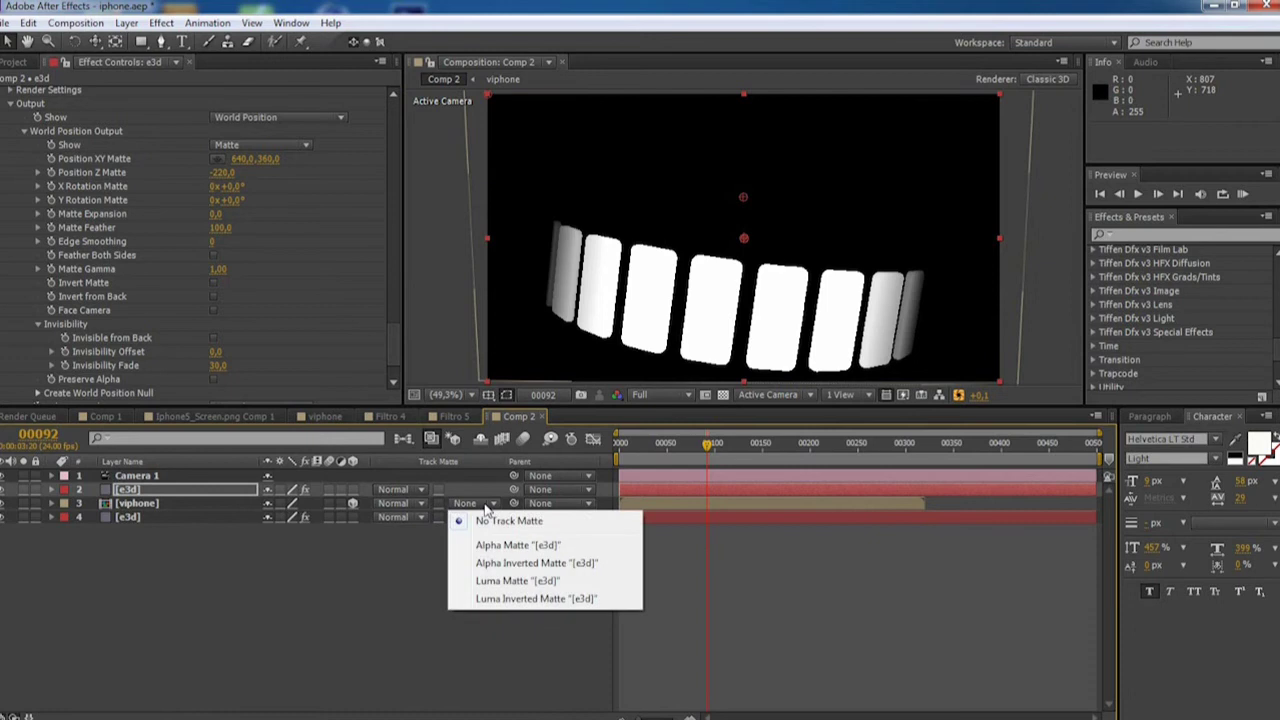
{"action": "left_click", "coordinate": [545, 598]}
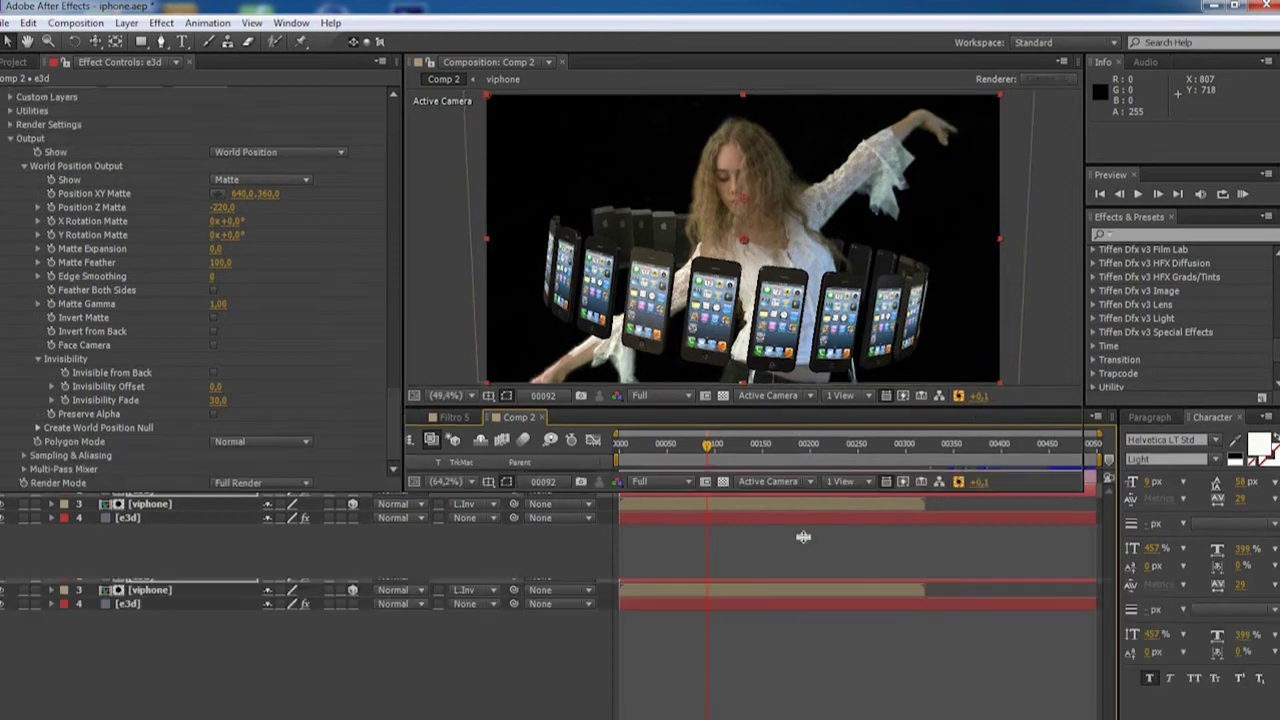
{"action": "left_click_drag", "start_coordinate": [796, 404], "coordinate": [794, 568]}
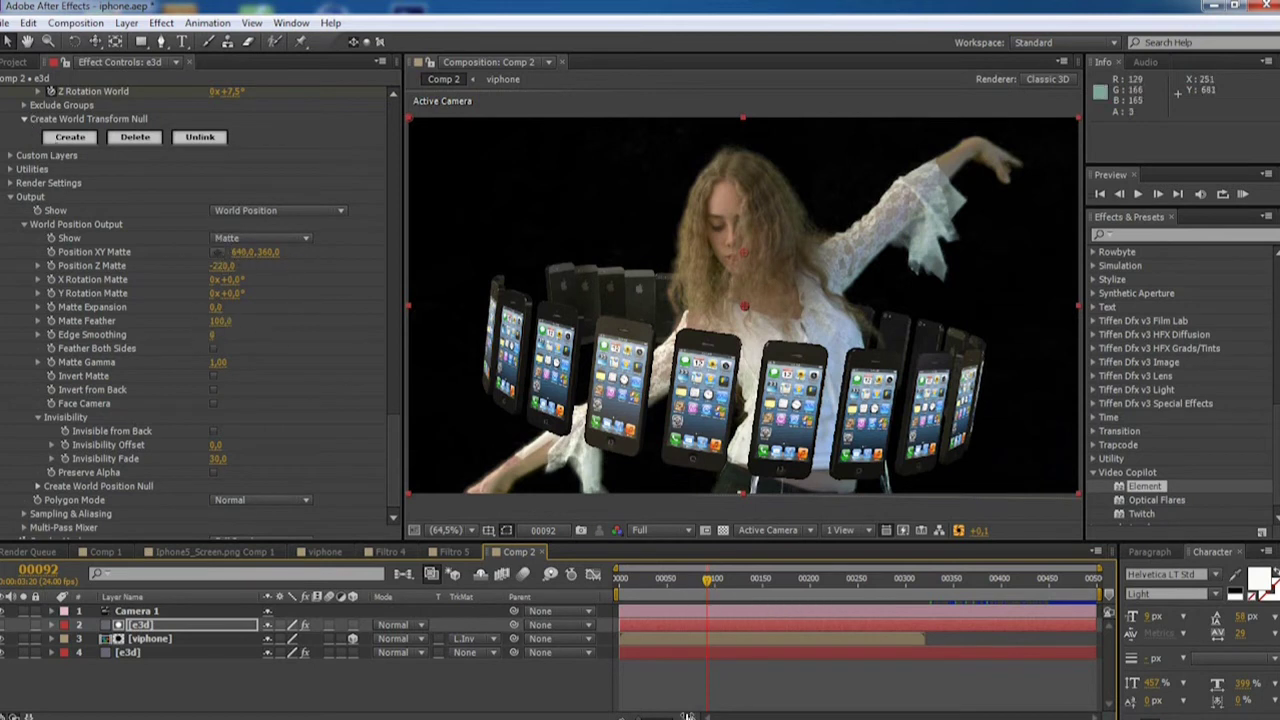
- Scrub to frame 184 to check the phone occlusion, and bring up the Fast Previews menu
{"action": "left_click_drag", "start_coordinate": [694, 584], "coordinate": [728, 588]}
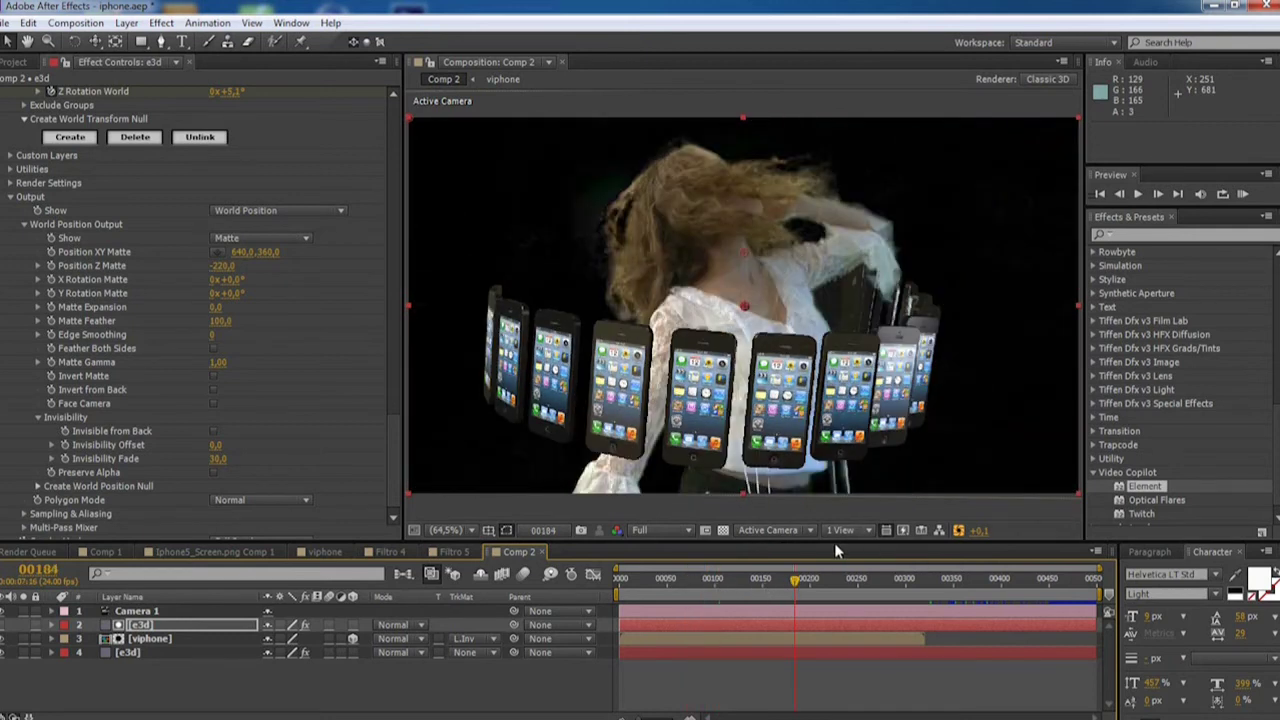
{"action": "left_click", "coordinate": [902, 531]}
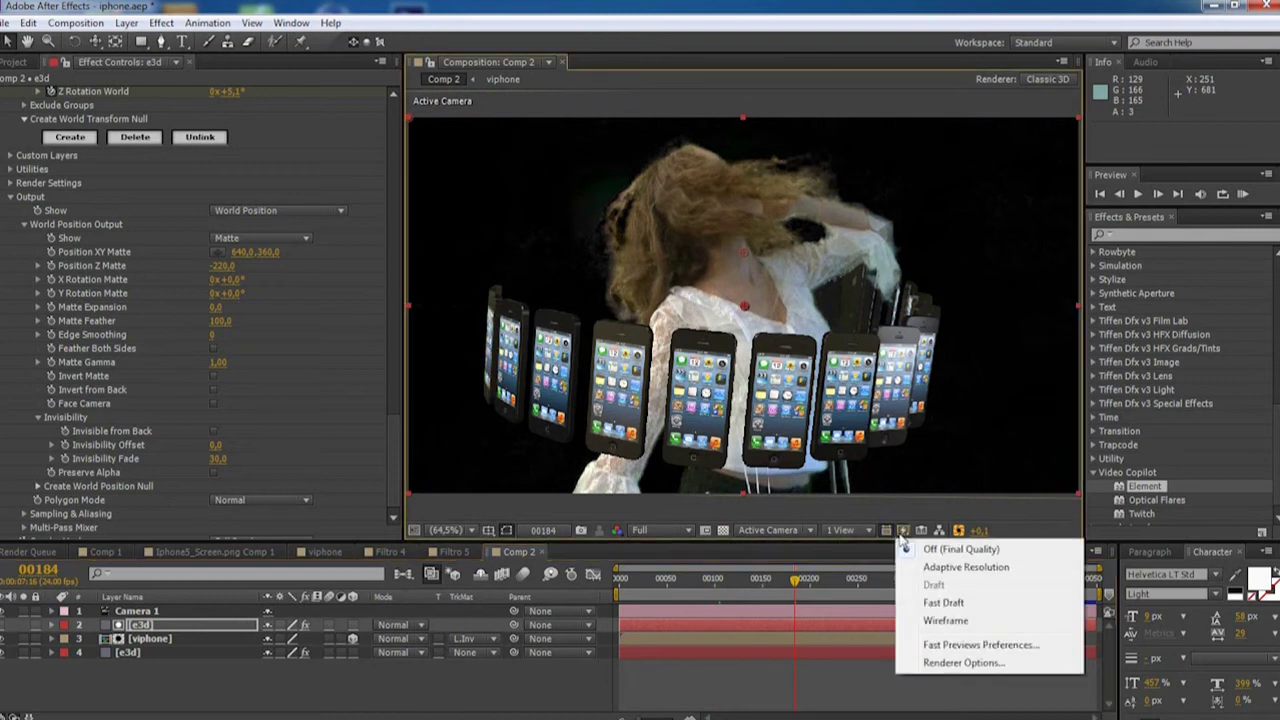
- Switch the viewer to Fast Draft previews at Half resolution
{"action": "left_click", "coordinate": [940, 603]}
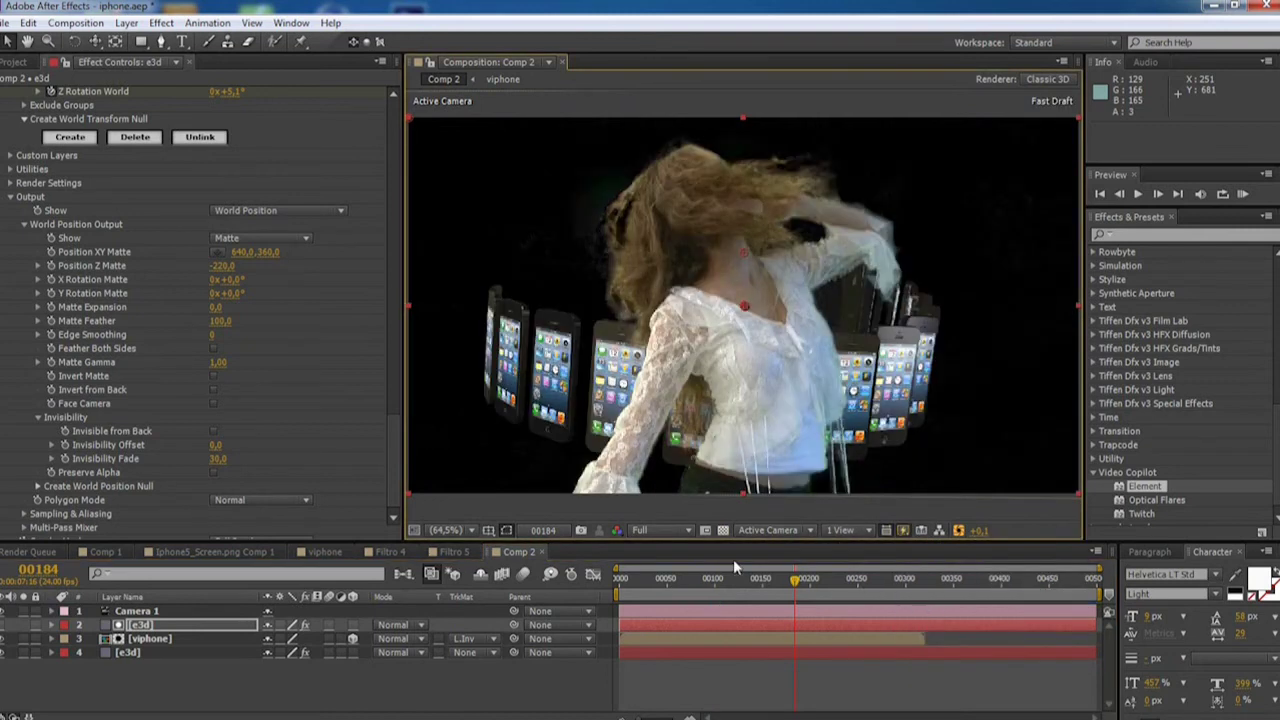
{"action": "left_click", "coordinate": [662, 530]}
{"action": "left_click", "coordinate": [668, 588]}
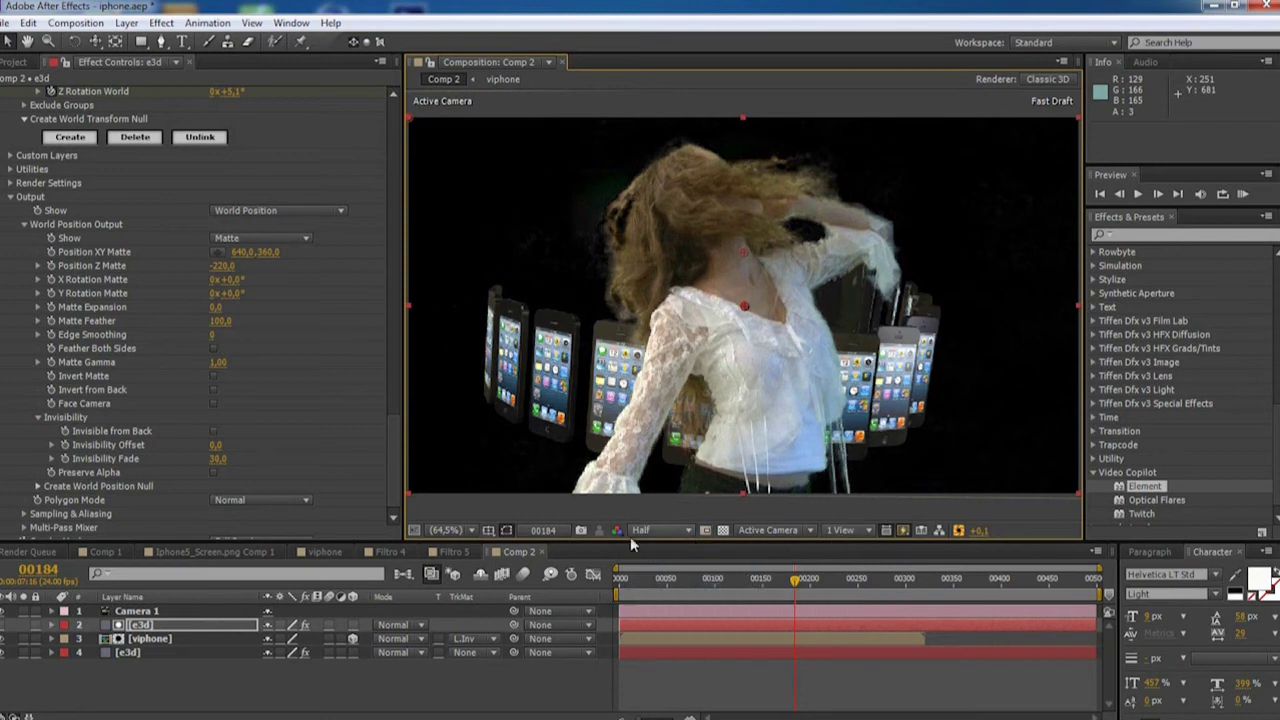
- Restore Full resolution with Fast Previews off, and move the playhead to frame 36
{"action": "left_click", "coordinate": [650, 531]}
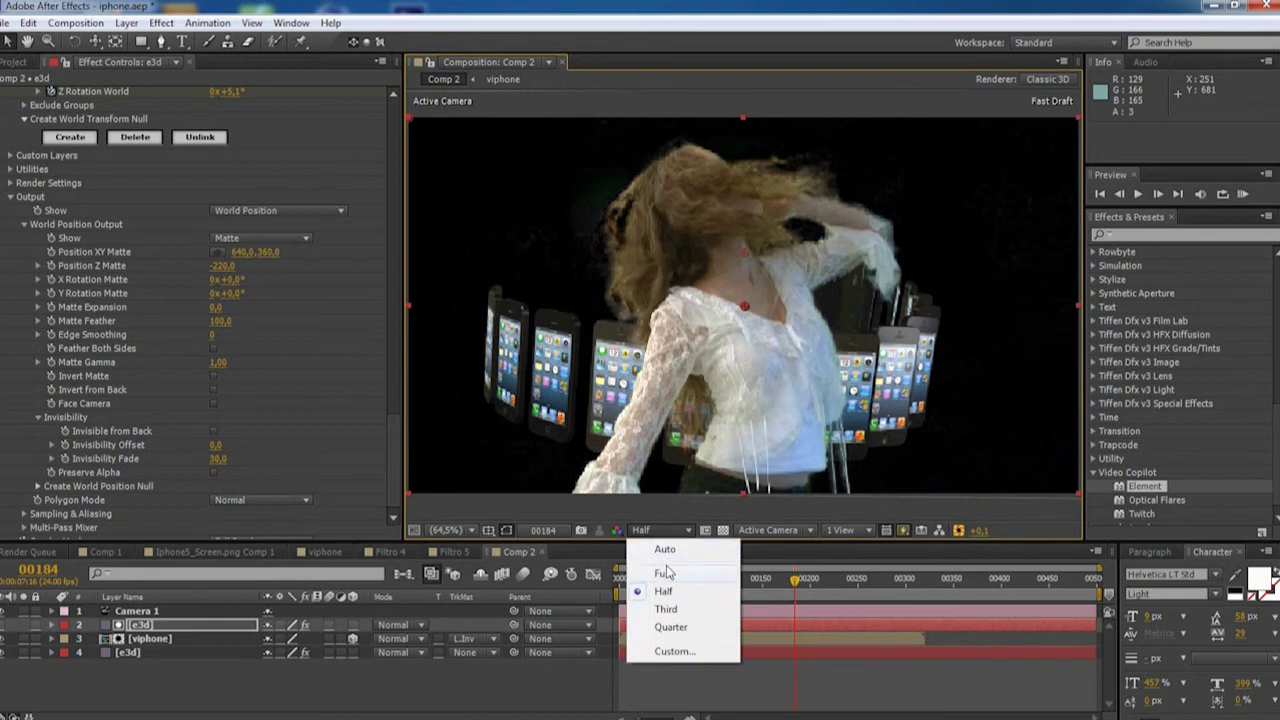
{"action": "left_click", "coordinate": [666, 573]}
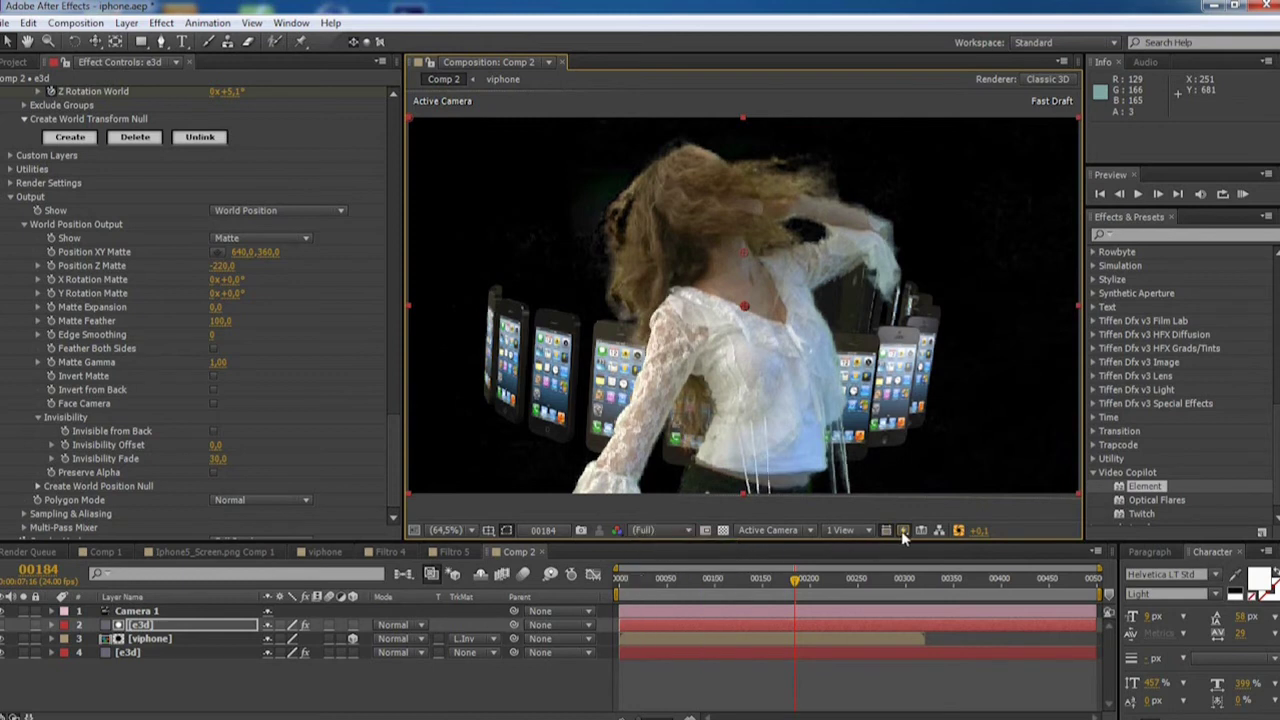
{"action": "left_click", "coordinate": [903, 537]}
{"action": "left_click", "coordinate": [1048, 546]}
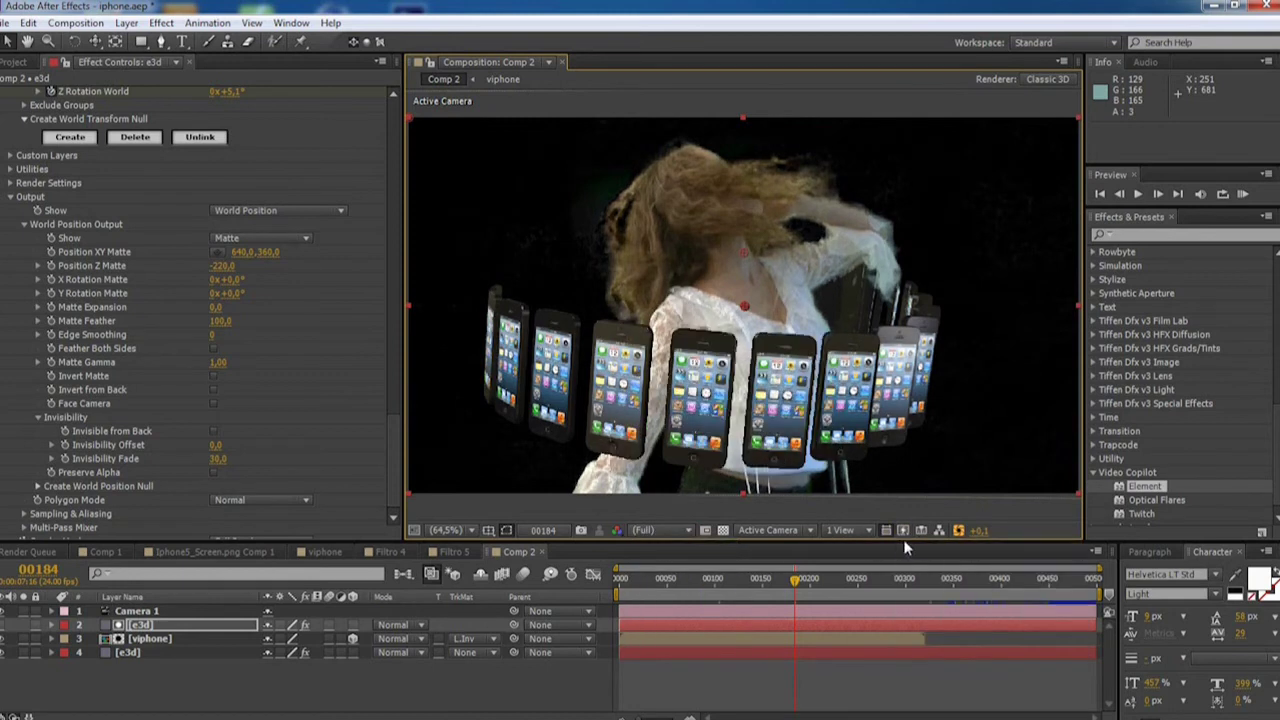
{"action": "left_click", "coordinate": [837, 592]}
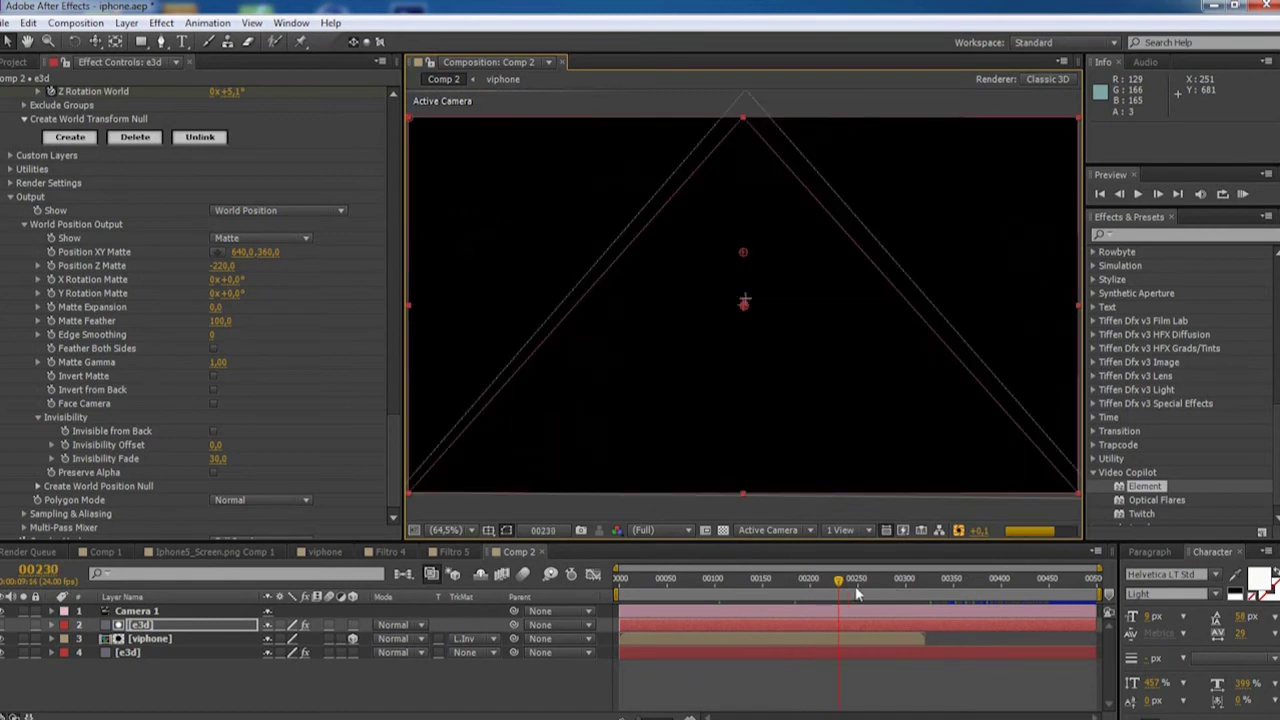
{"action": "left_click", "coordinate": [655, 582]}
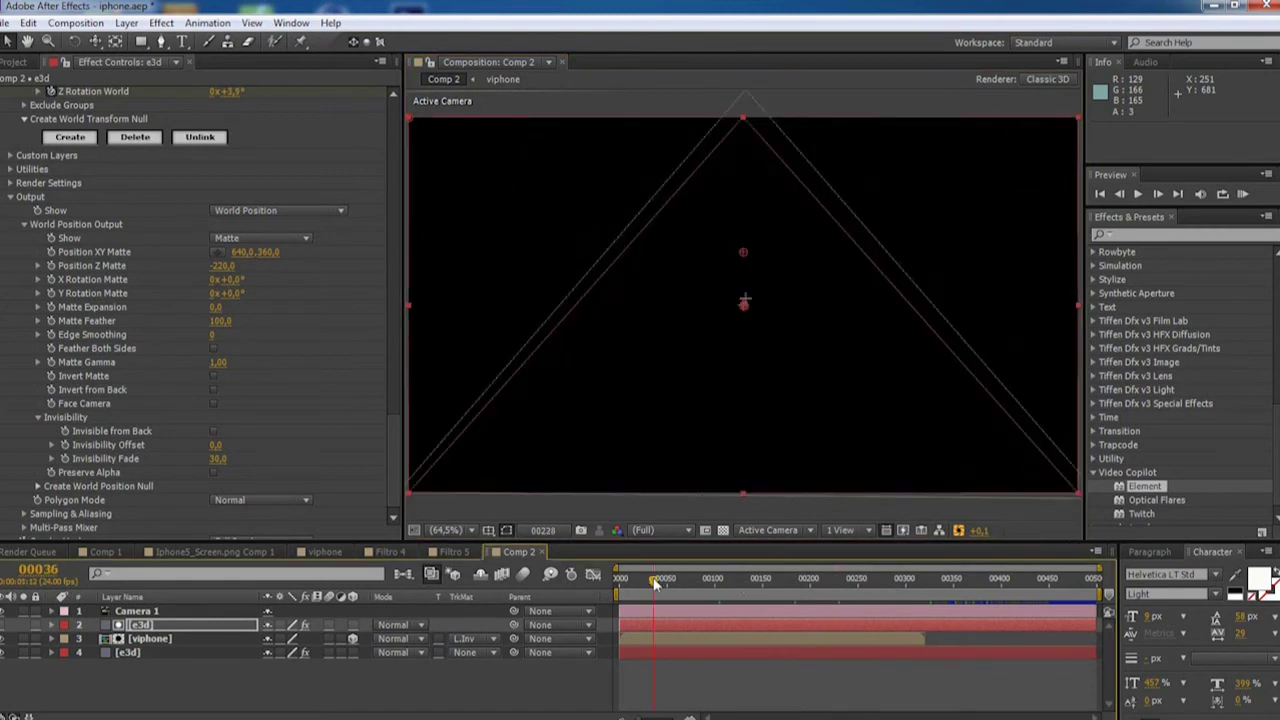
- Scrub to frame 110 to review the ring around the dancer, then select Camera 1
{"action": "left_click_drag", "start_coordinate": [655, 582], "coordinate": [724, 588]}
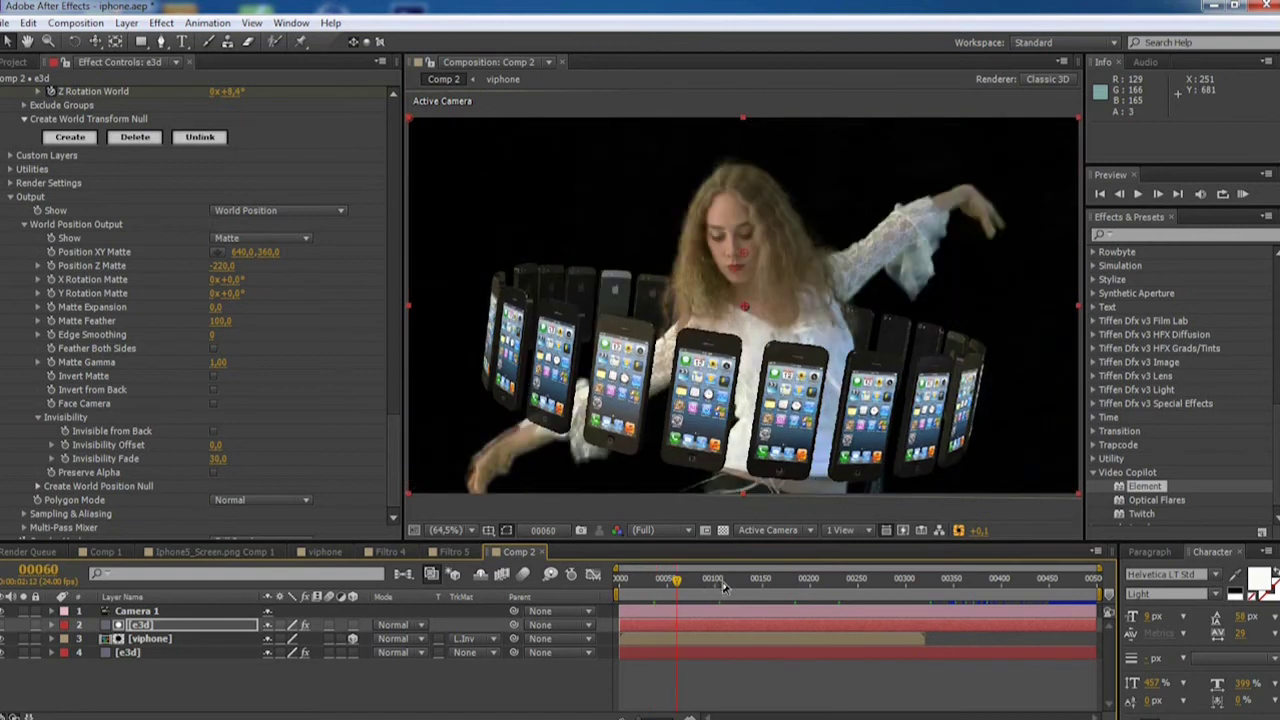
{"action": "left_click_drag", "start_coordinate": [726, 588], "coordinate": [727, 588]}
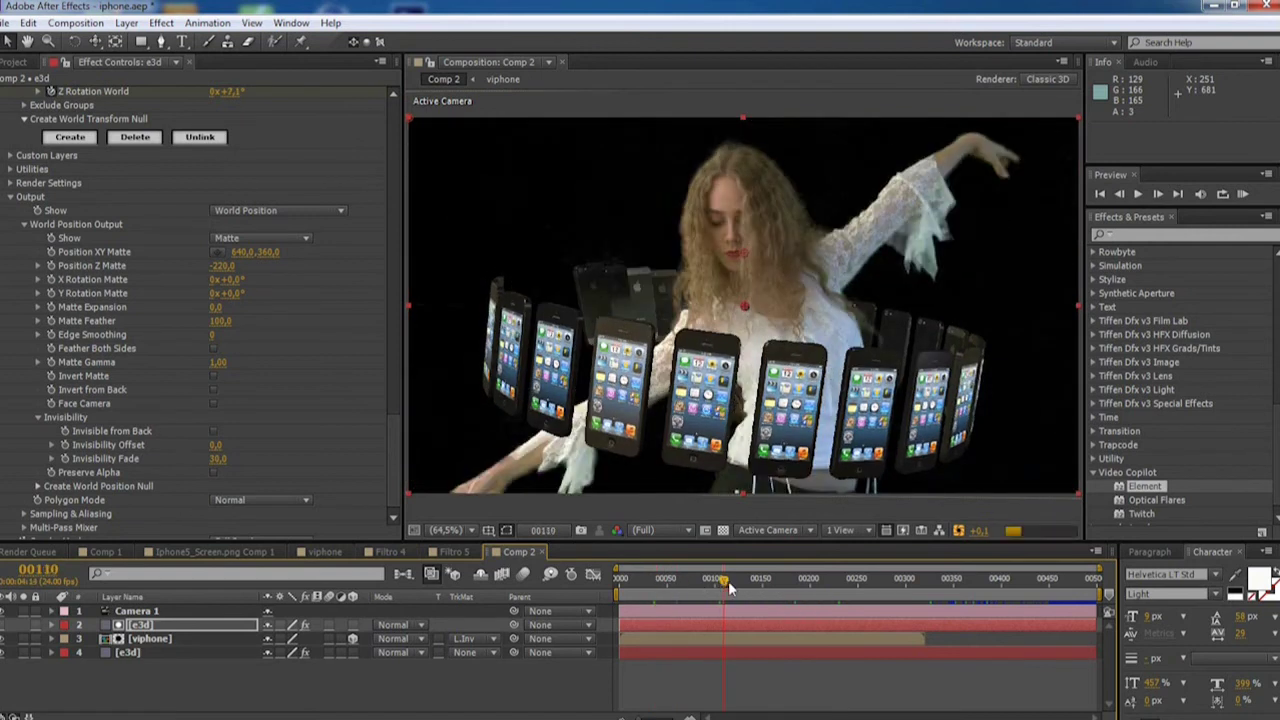
{"action": "scroll", "coordinate": [309, 338], "scroll_direction": "down", "scroll_amount": 1}
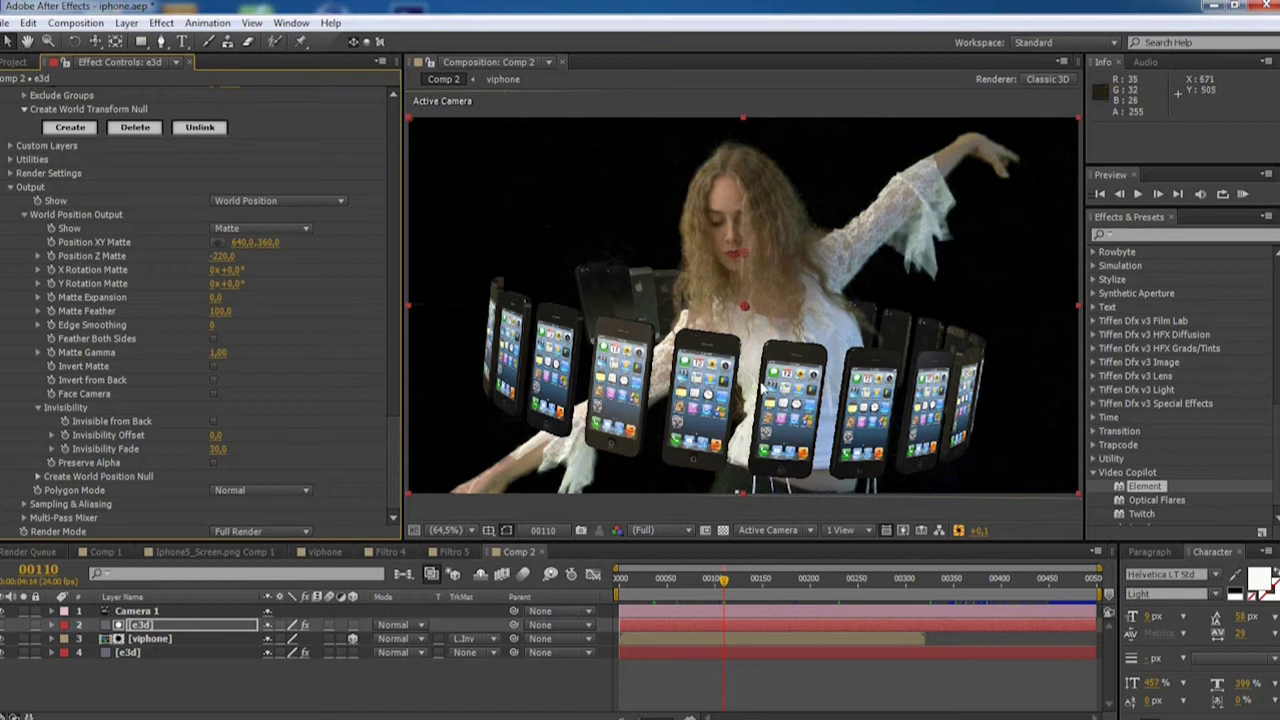
{"action": "left_click", "coordinate": [145, 614]}
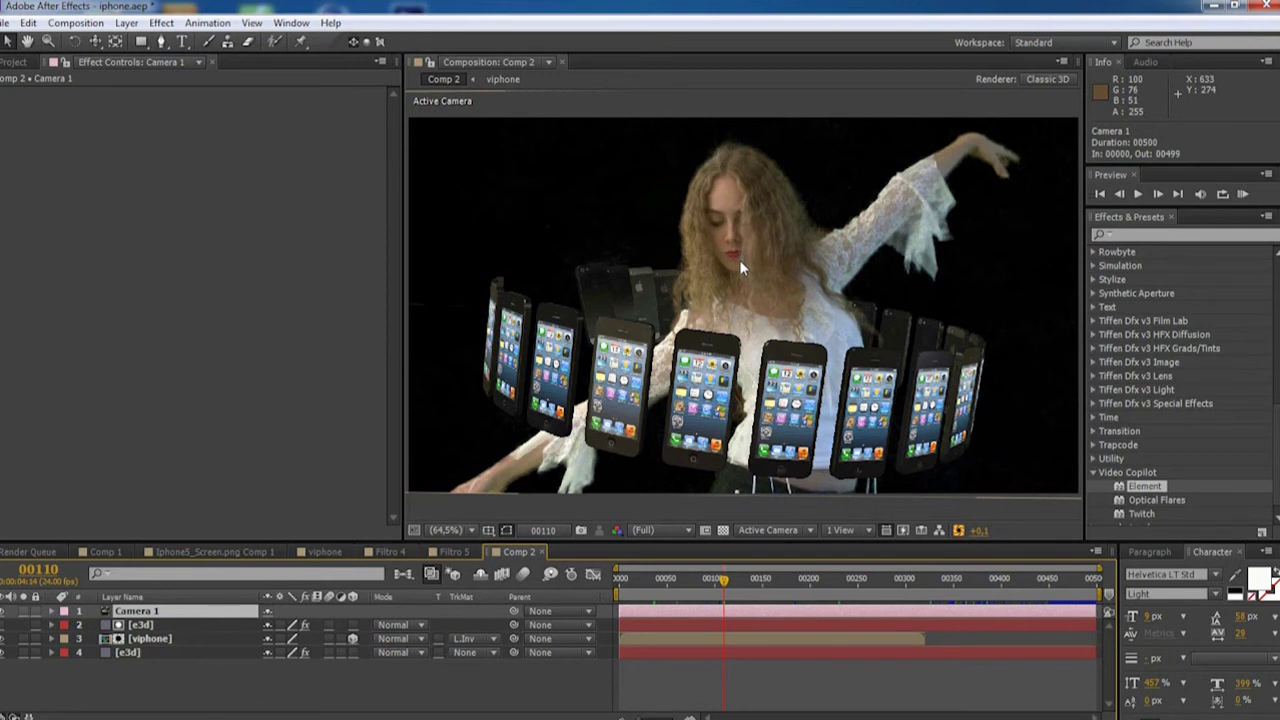
- Orbit Camera 1 to about 684, 237, -705 around the dancer, then go to frame 157
{"action": "key", "text": "c"}
{"action": "mouse_move", "coordinate": [737, 258]}
{"action": "left_mouse_down"}
{"action": "mouse_move", "coordinate": [711, 267]}
{"action": "mouse_move", "coordinate": [750, 265]}
{"action": "mouse_move", "coordinate": [760, 234]}
{"action": "left_mouse_up"}
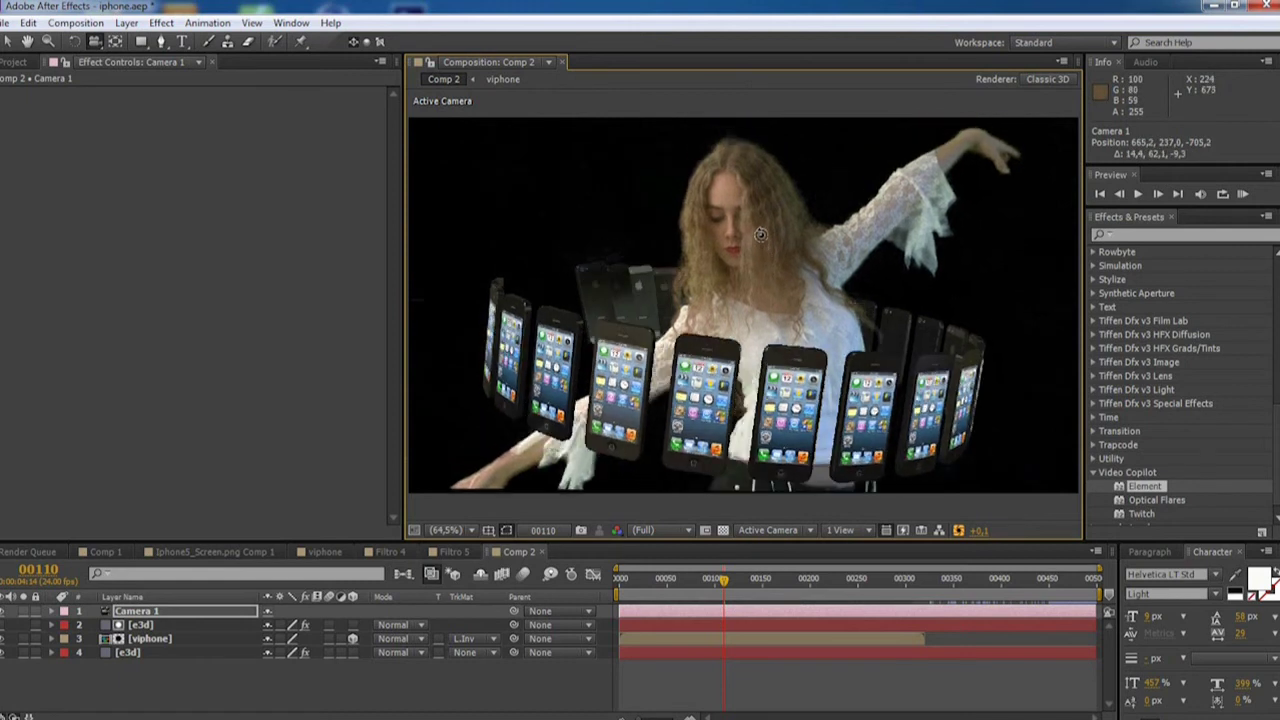
{"action": "left_click_drag", "start_coordinate": [760, 234], "coordinate": [799, 273]}
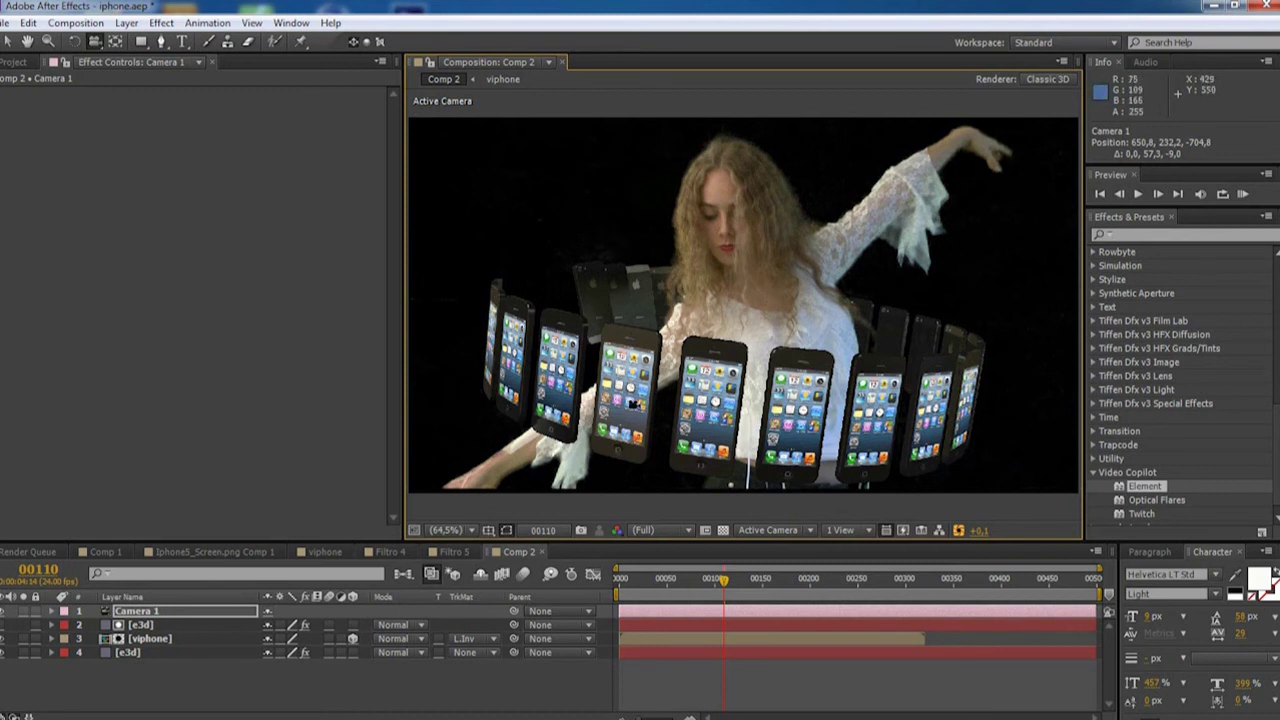
{"action": "left_click_drag", "start_coordinate": [748, 320], "coordinate": [789, 325]}
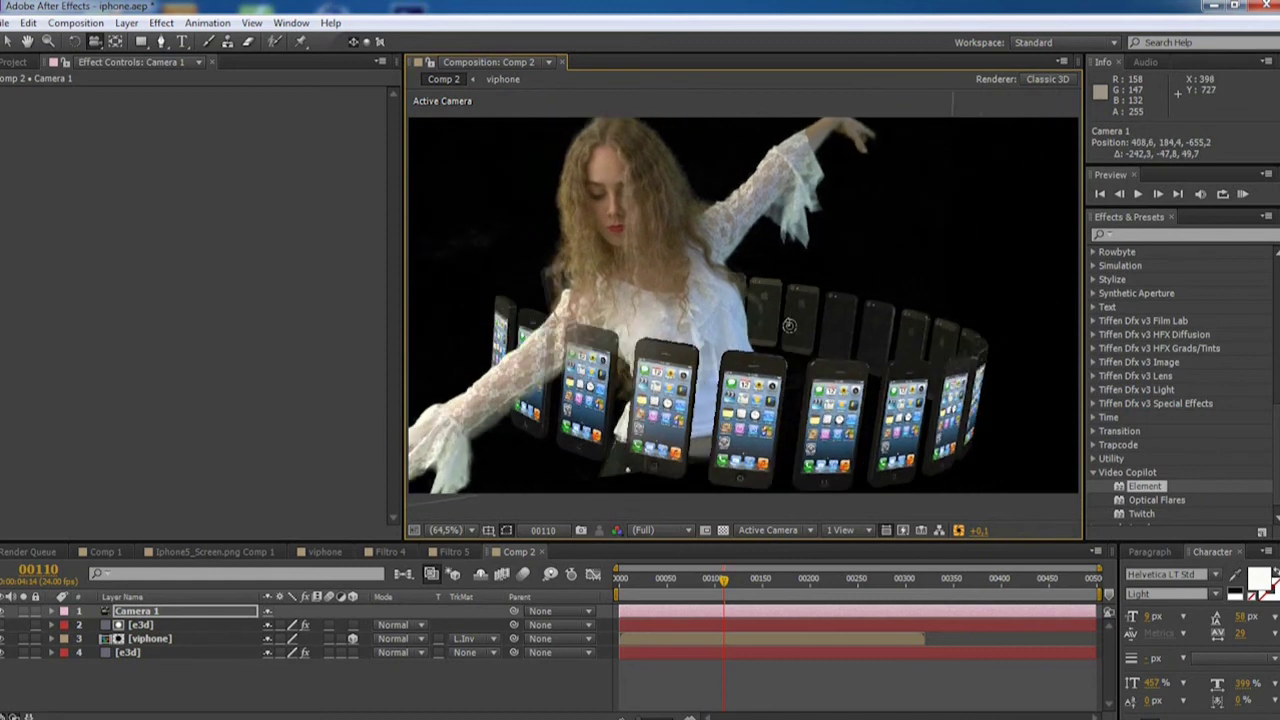
{"action": "mouse_move", "coordinate": [789, 325]}
{"action": "left_mouse_down"}
{"action": "mouse_move", "coordinate": [743, 321]}
{"action": "mouse_move", "coordinate": [756, 326]}
{"action": "left_mouse_up"}
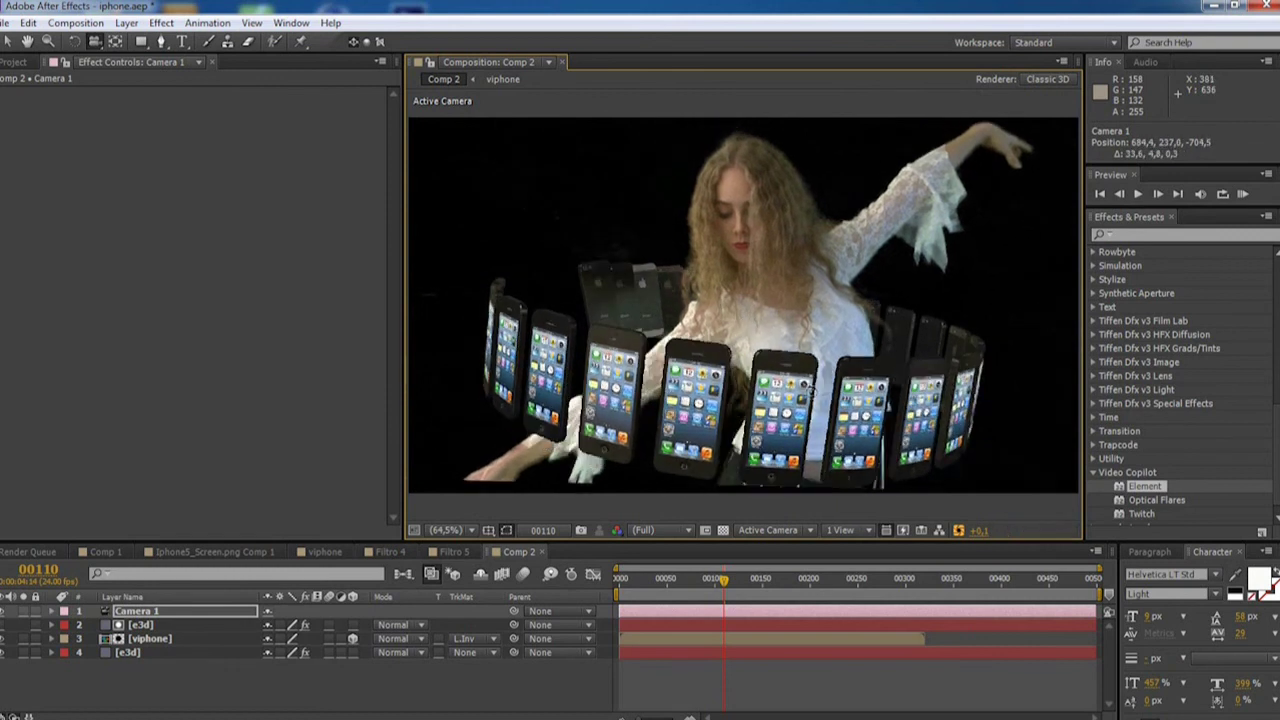
{"action": "left_click", "coordinate": [770, 586]}
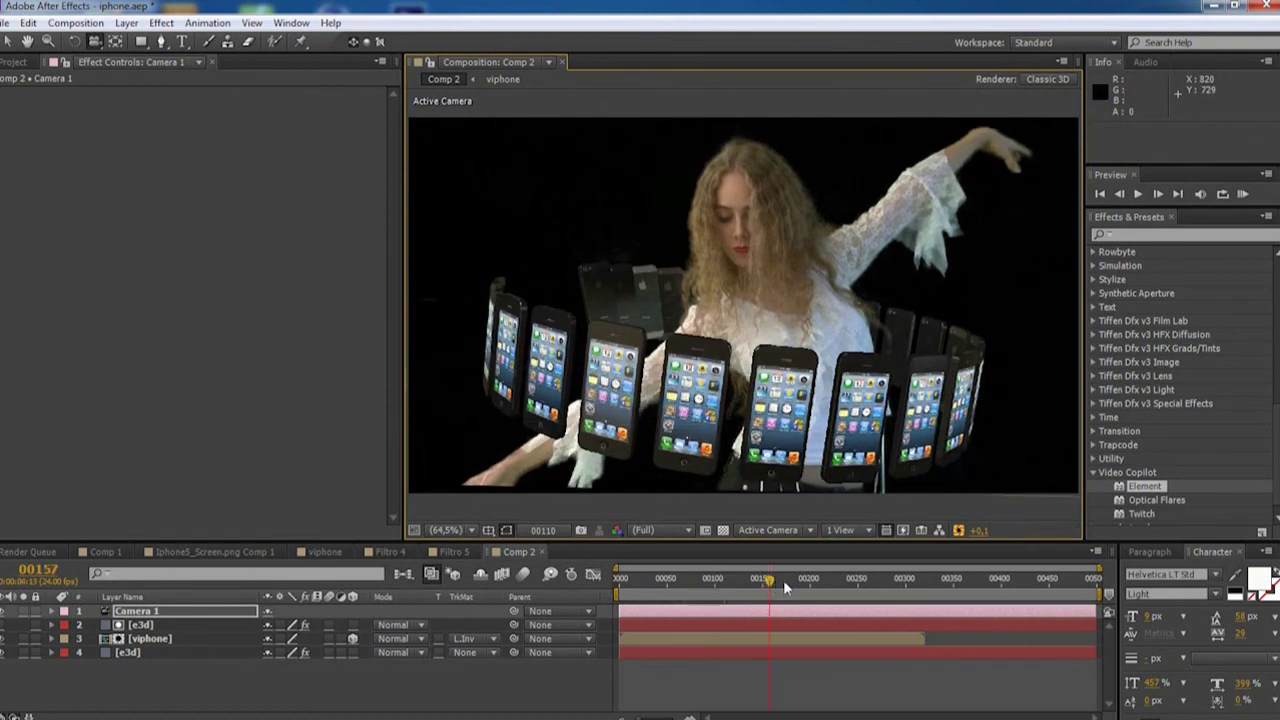
- Scrub to frame 00253 and select the e3d layer to show its Element settings
{"action": "left_click_drag", "start_coordinate": [812, 584], "coordinate": [848, 590]}
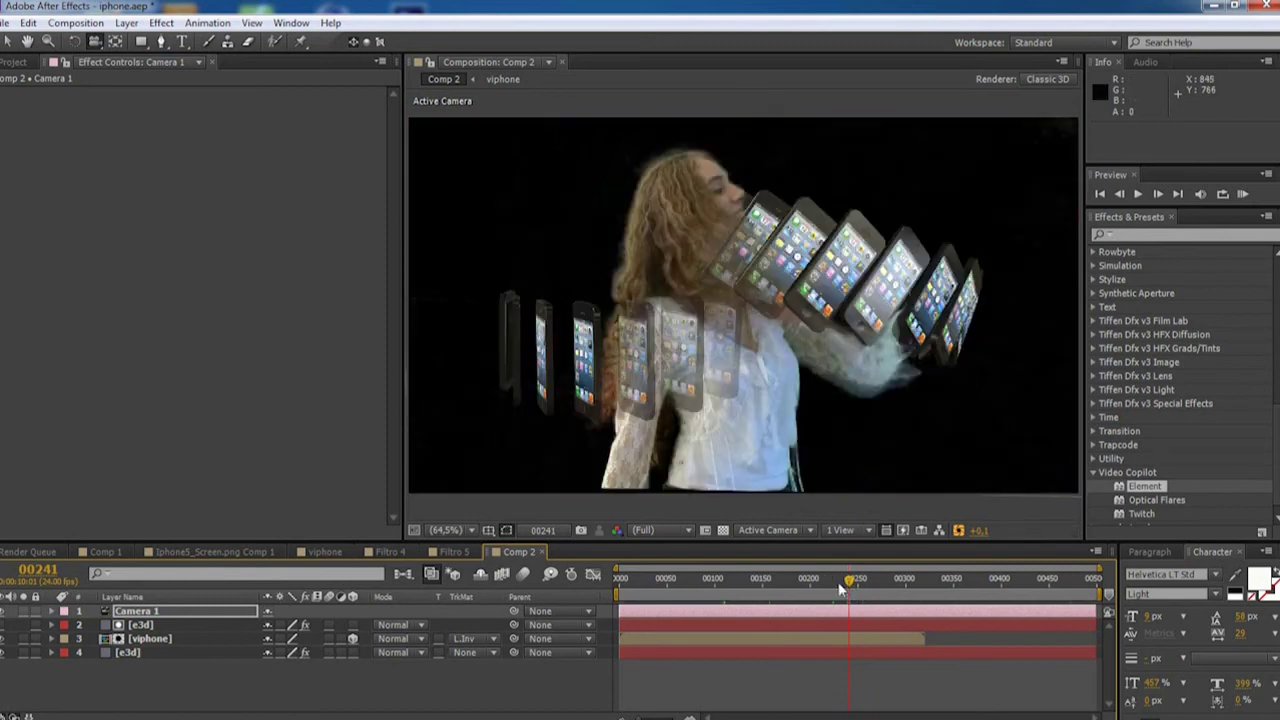
{"action": "left_click_drag", "start_coordinate": [835, 586], "coordinate": [861, 587]}
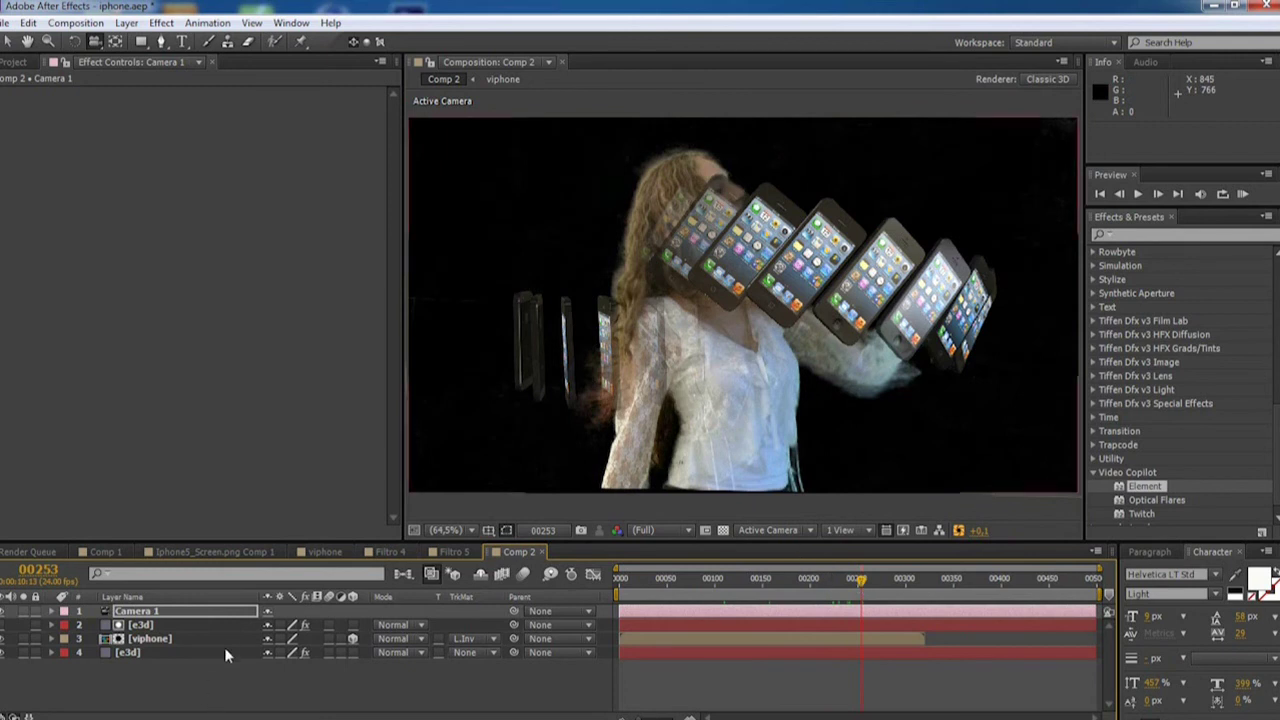
{"action": "left_click", "coordinate": [153, 637]}
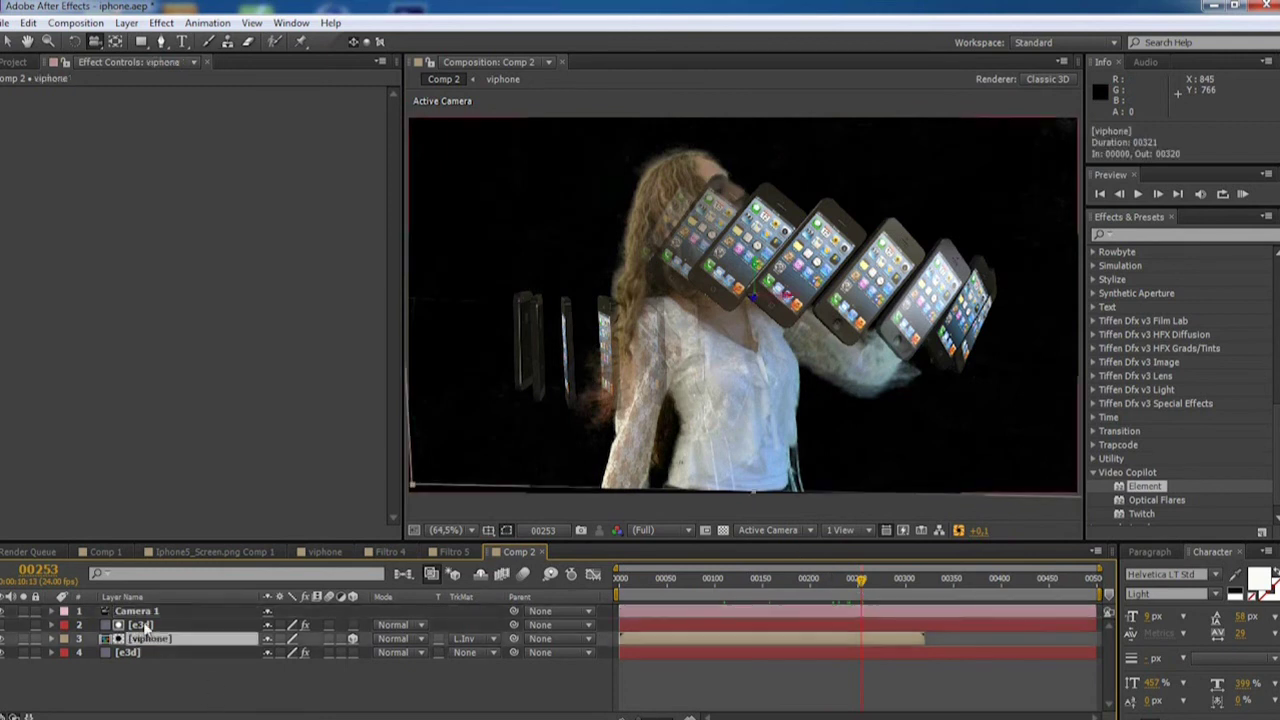
{"action": "left_click", "coordinate": [145, 625]}
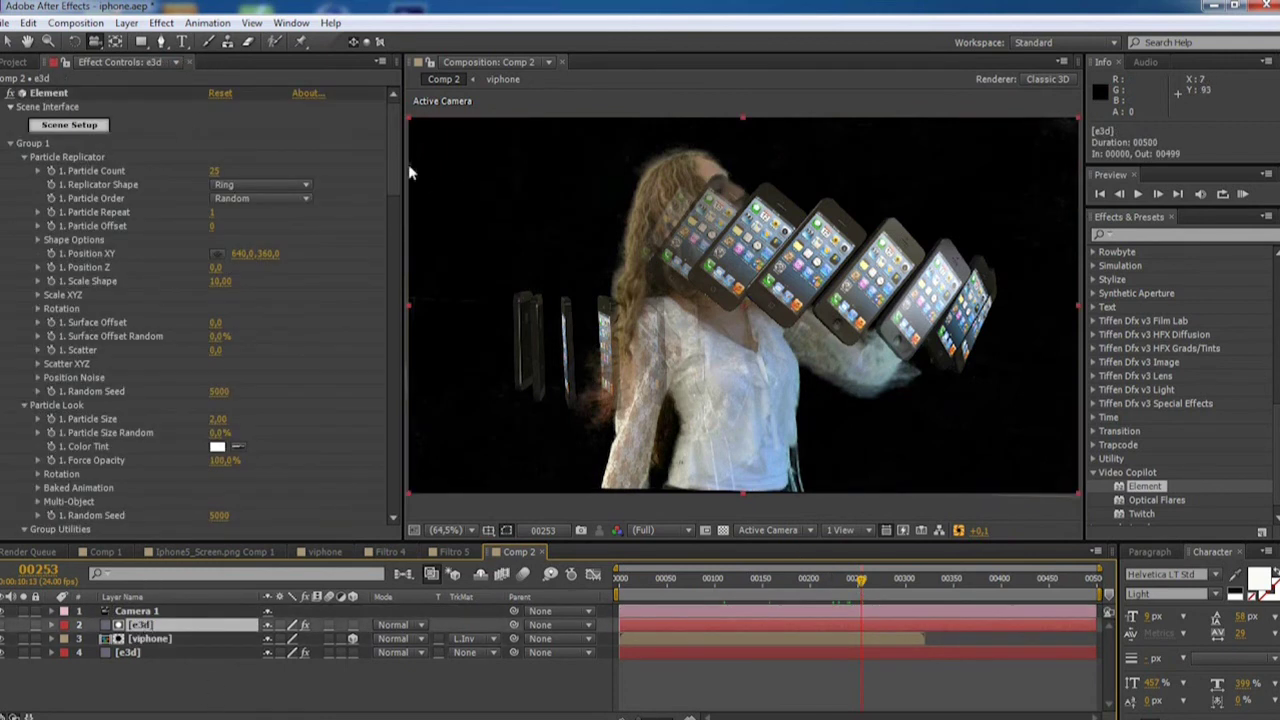
{"action": "left_click_drag", "start_coordinate": [397, 164], "coordinate": [398, 445]}
{"action": "scroll", "coordinate": [95, 418], "scroll_direction": "down", "scroll_amount": 3}
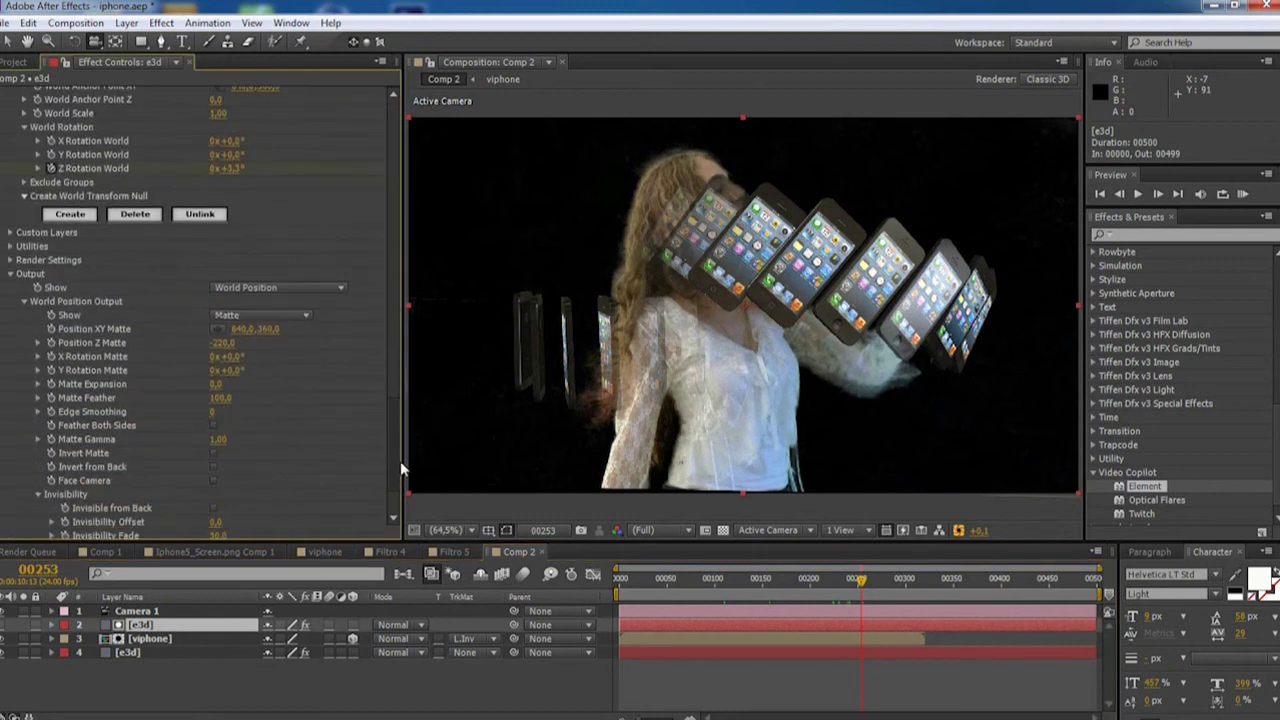
- Set the e3d Matte Feather to 20, then to 200, and return to frame 00048
{"action": "left_click", "coordinate": [218, 399]}
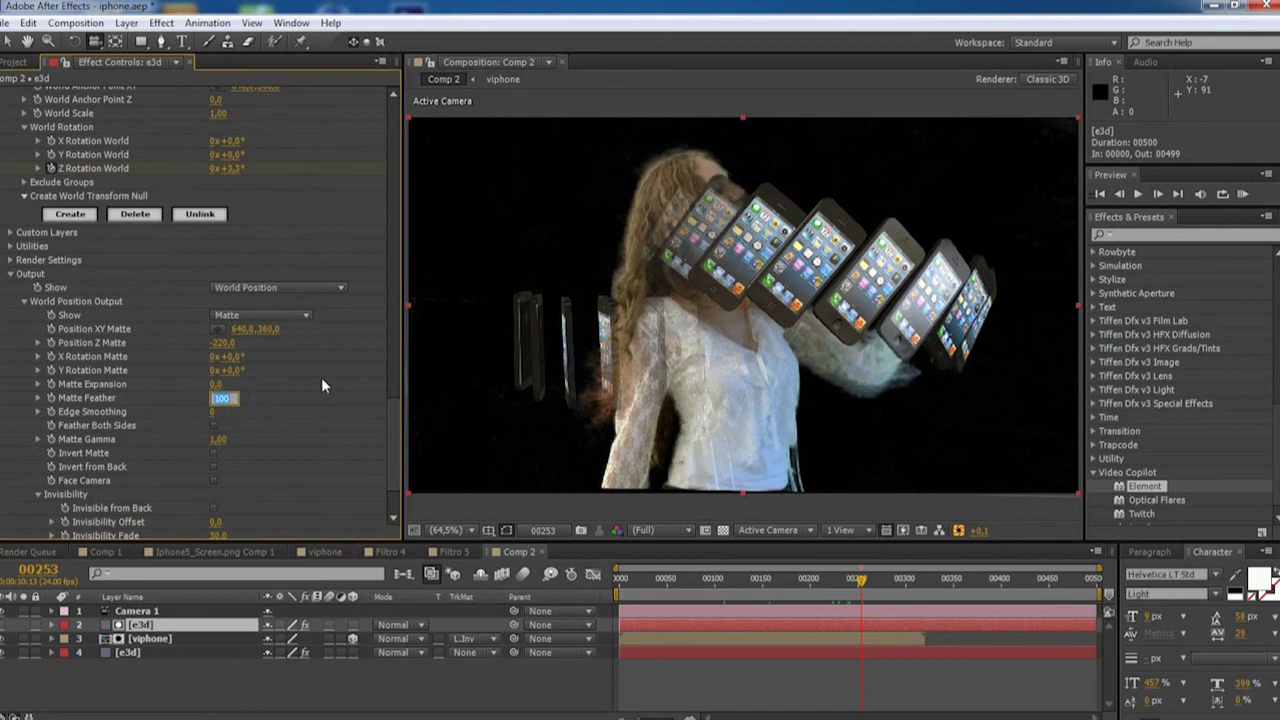
{"action": "type", "text": "20"}
{"action": "key", "text": "Return"}
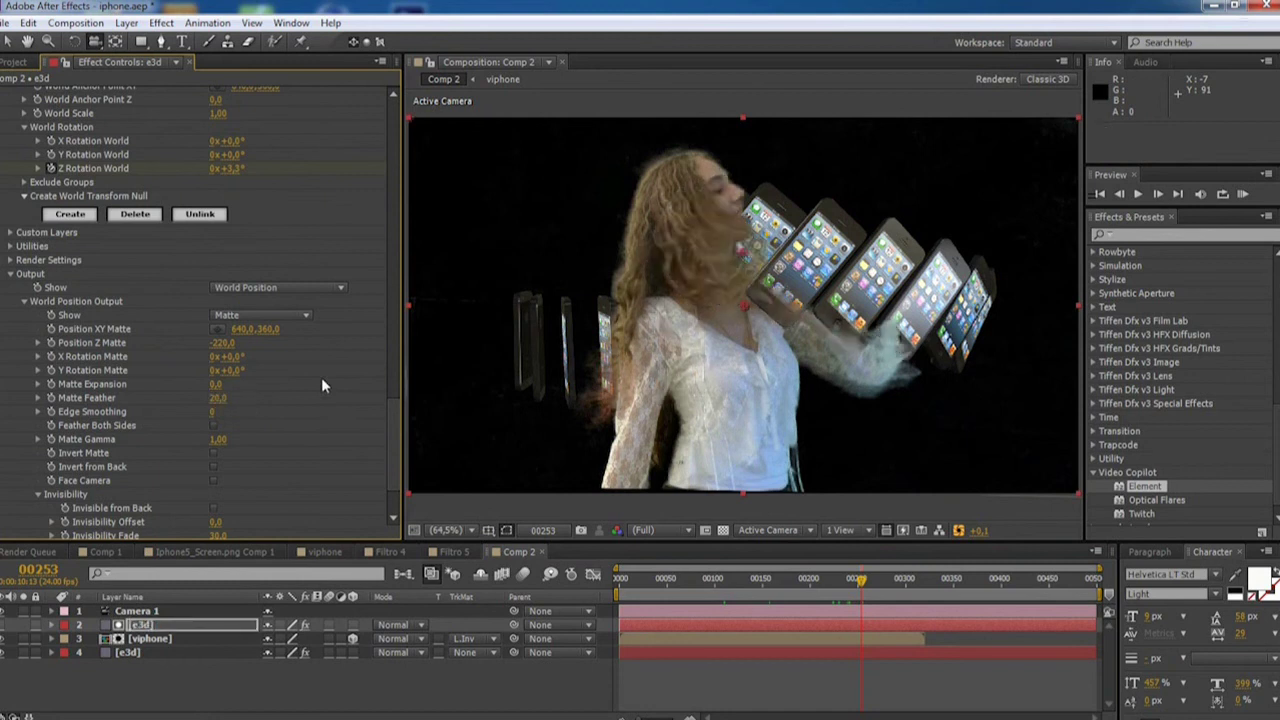
{"action": "left_click", "coordinate": [215, 401]}
{"action": "type", "text": "200"}
{"action": "key", "text": "Return"}
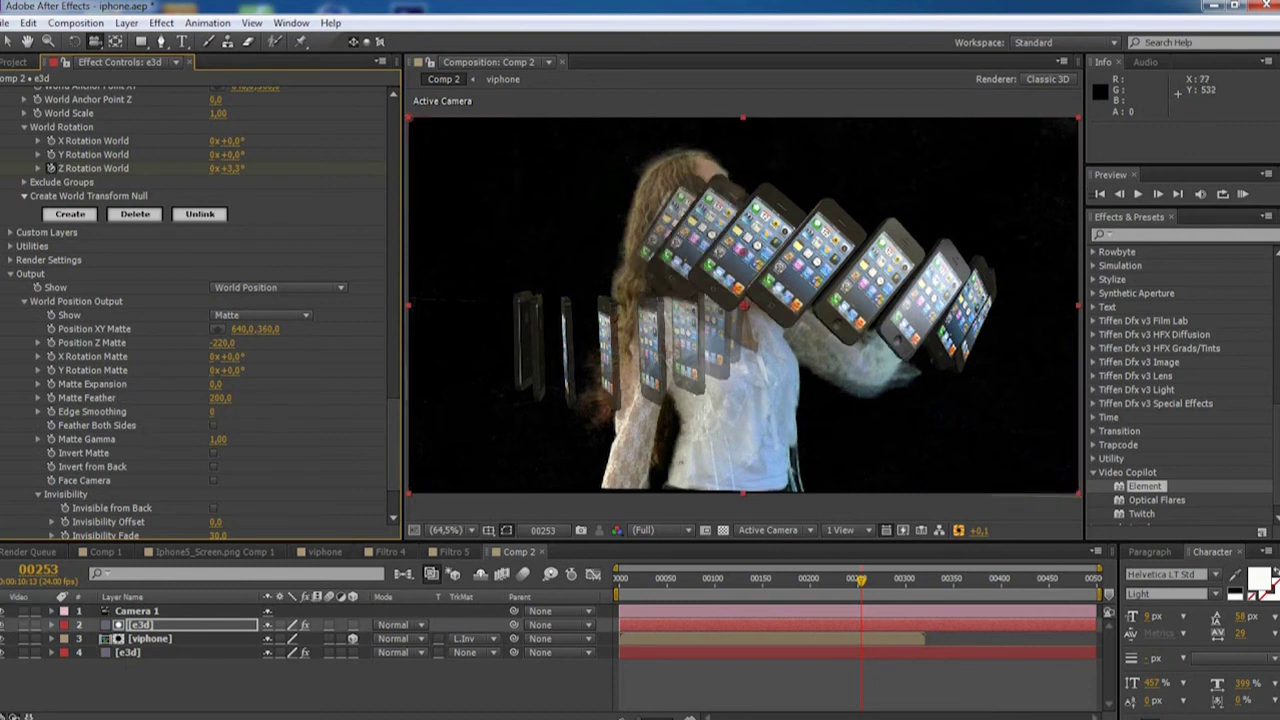
{"action": "left_click", "coordinate": [663, 584]}
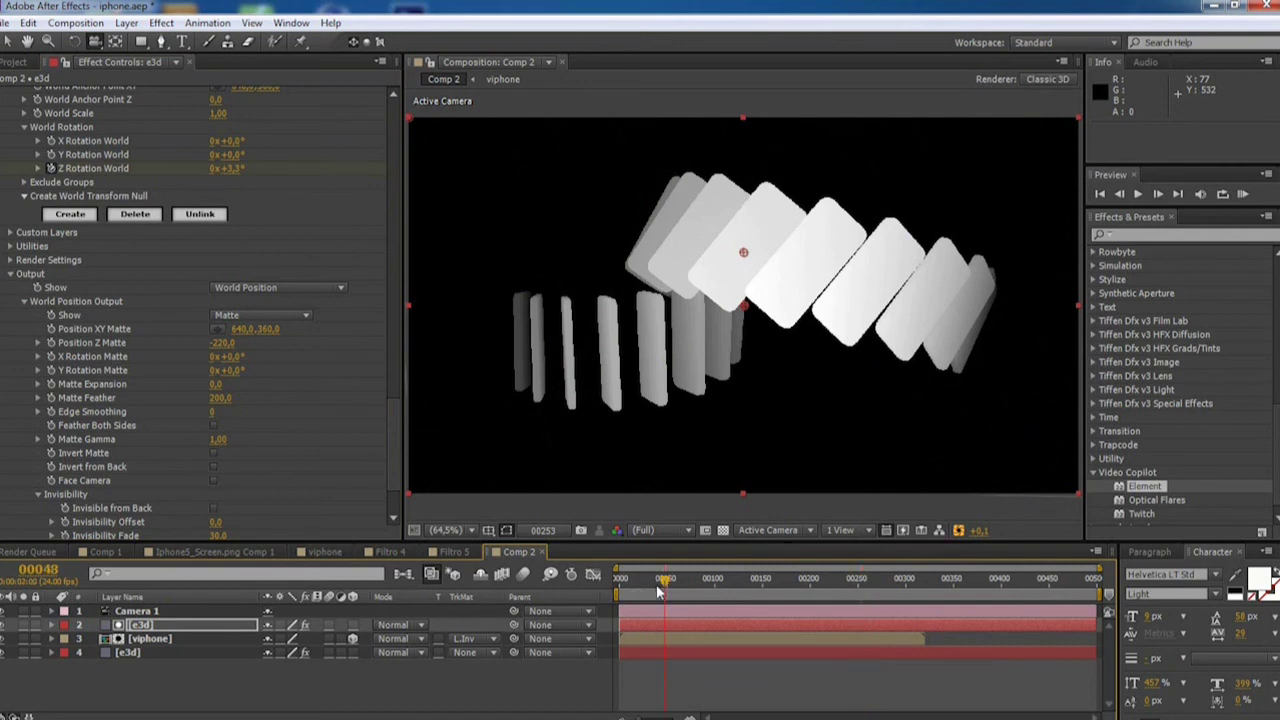
- At frame 00031, scrub Matte Feather up to 275, down to 83, then restore the full-colour view
{"action": "left_click", "coordinate": [648, 584]}
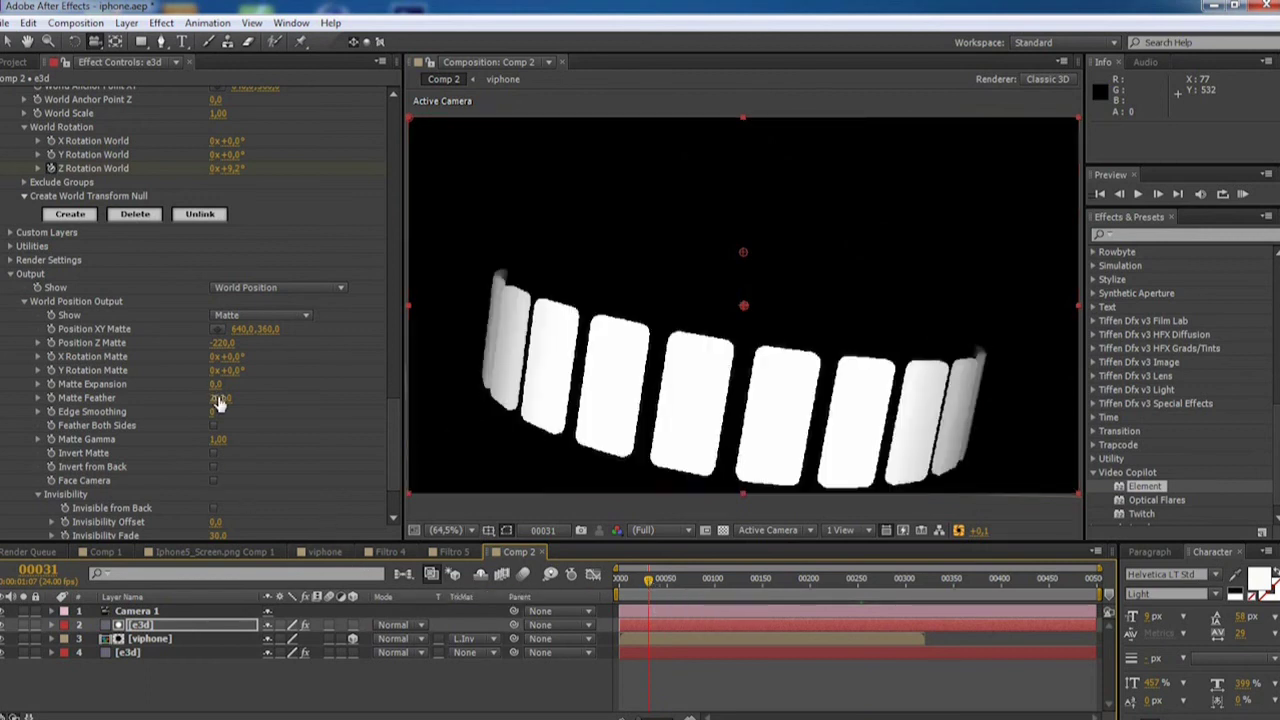
{"action": "mouse_move", "coordinate": [218, 400]}
{"action": "left_mouse_down"}
{"action": "mouse_move", "coordinate": [297, 397]}
{"action": "mouse_move", "coordinate": [156, 413]}
{"action": "mouse_move", "coordinate": [167, 432]}
{"action": "left_mouse_up"}
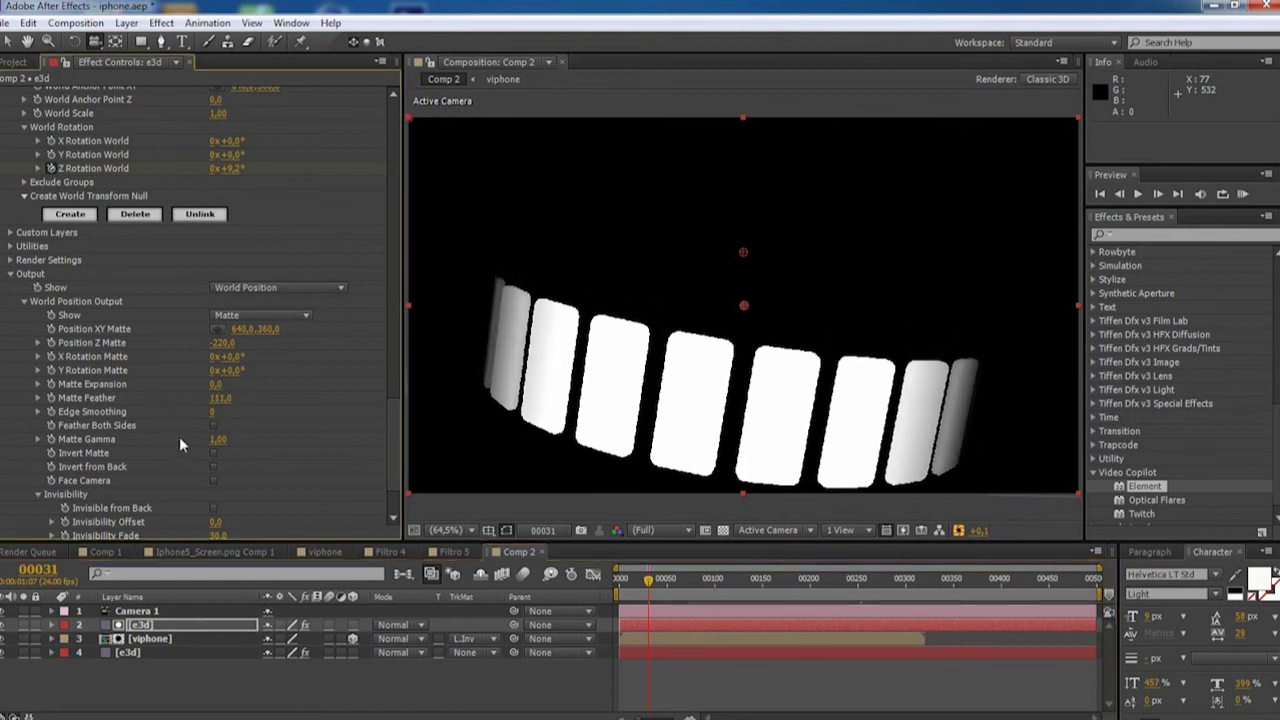
{"action": "left_click_drag", "start_coordinate": [216, 398], "coordinate": [197, 398]}
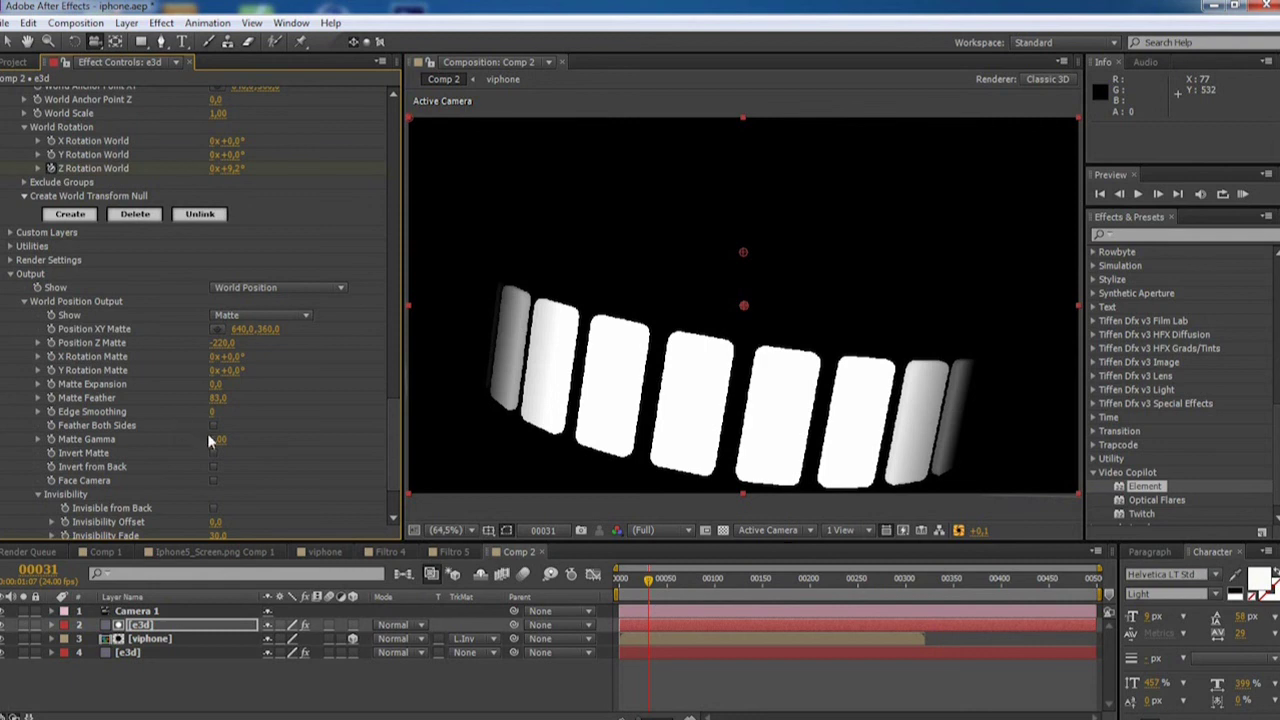
{"action": "left_click", "coordinate": [5, 638]}
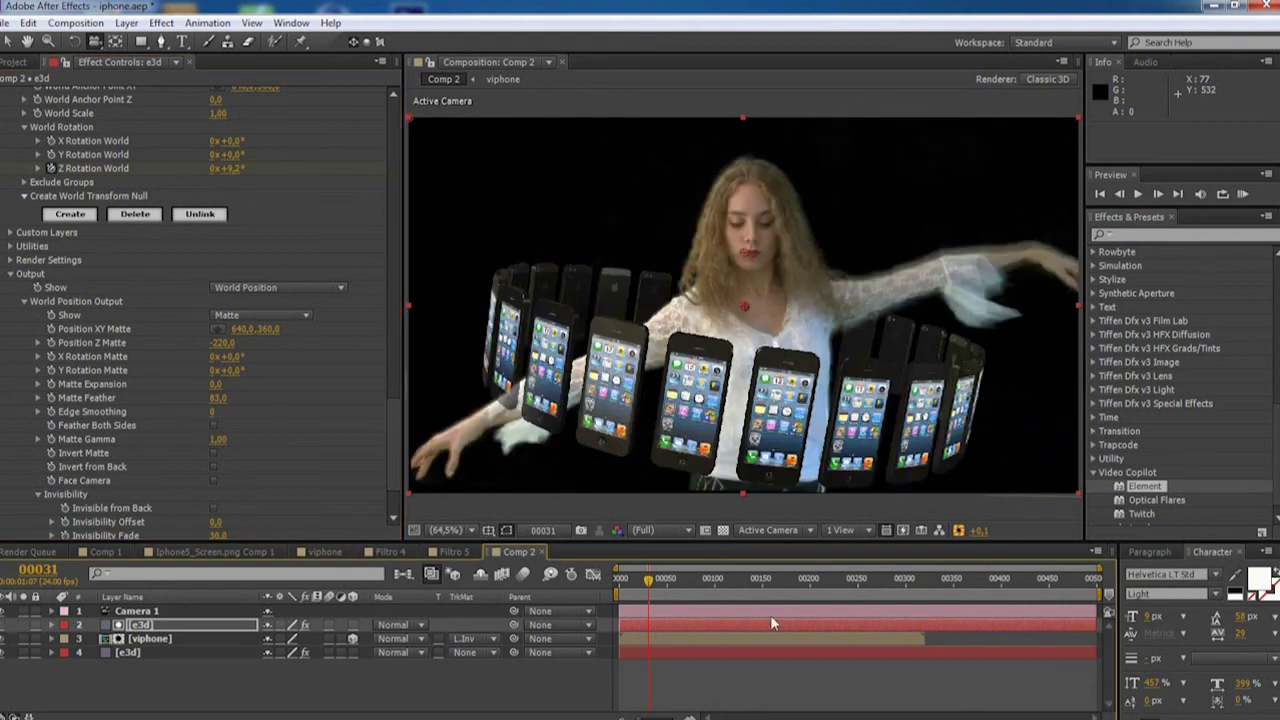
- At frame 00219, try a Matte Feather of 60, then settle on 150
{"action": "left_click", "coordinate": [829, 586]}
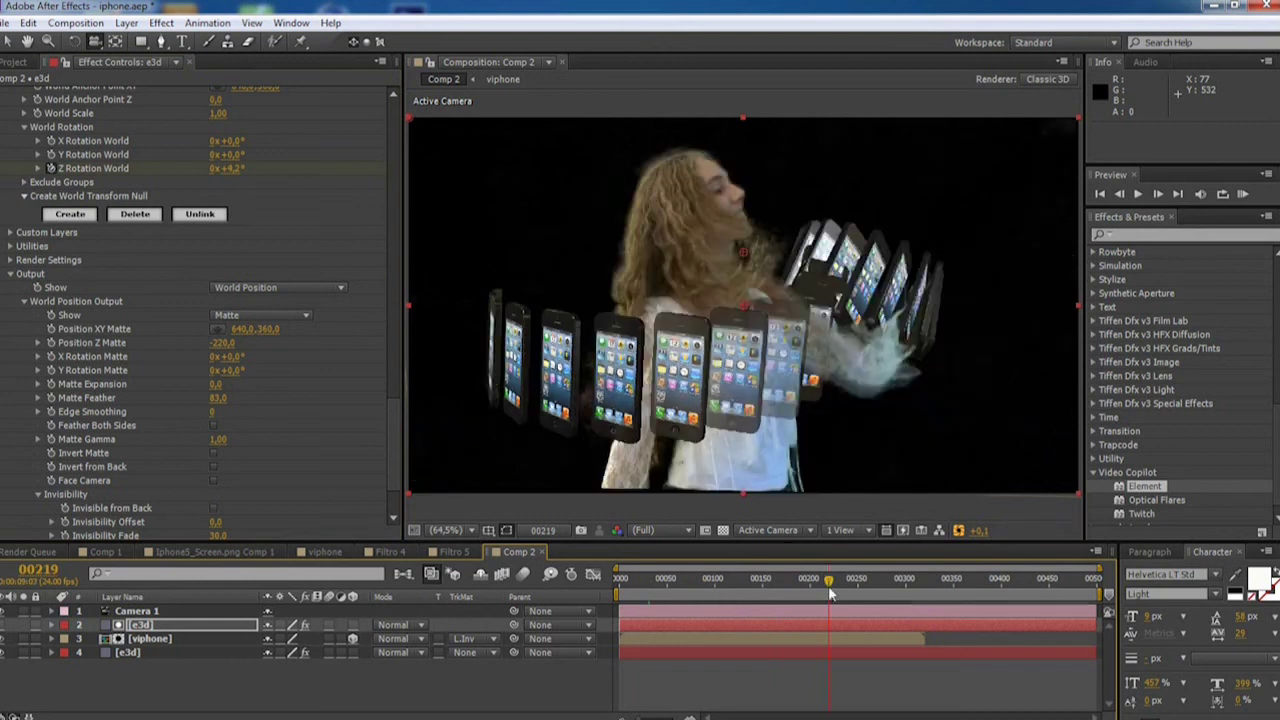
{"action": "left_click", "coordinate": [218, 399]}
{"action": "type", "text": "60"}
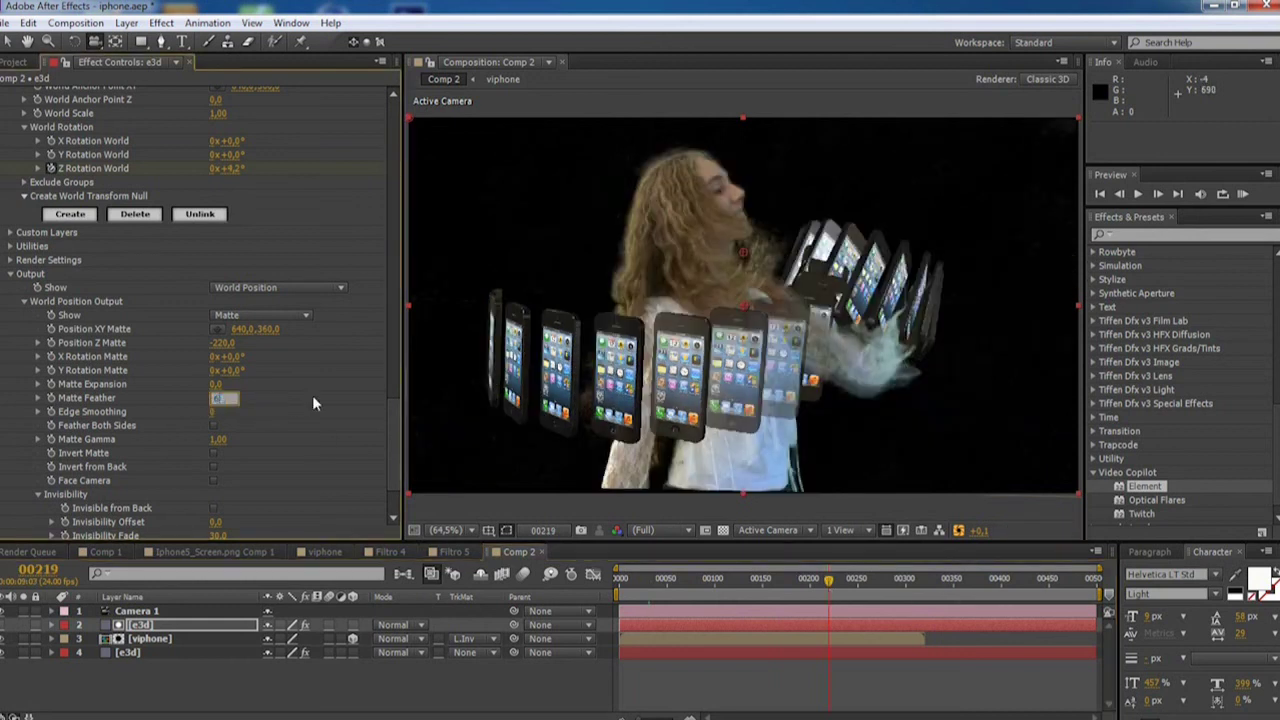
{"action": "key", "text": "Return"}
{"action": "left_click", "coordinate": [222, 399]}
{"action": "type", "text": "150"}
{"action": "key", "text": "Return"}
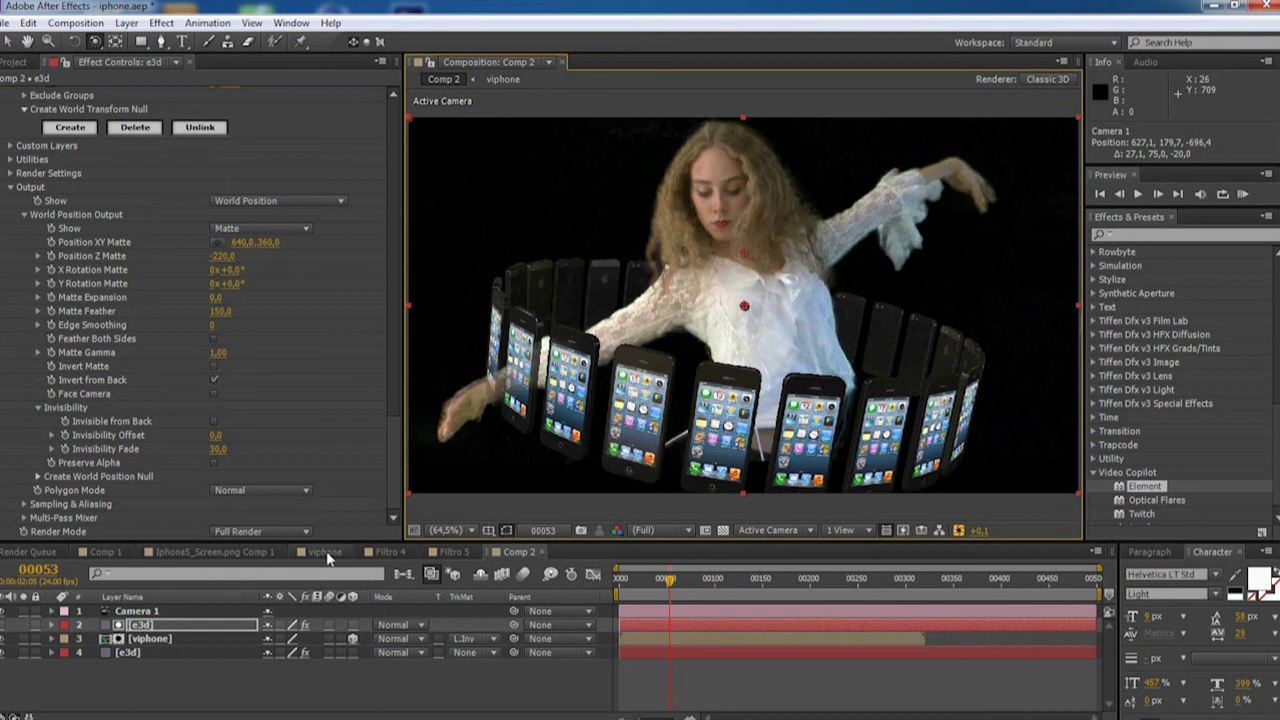
{"action": "left_click", "coordinate": [326, 554]}
{"action": "left_click", "coordinate": [385, 552]}
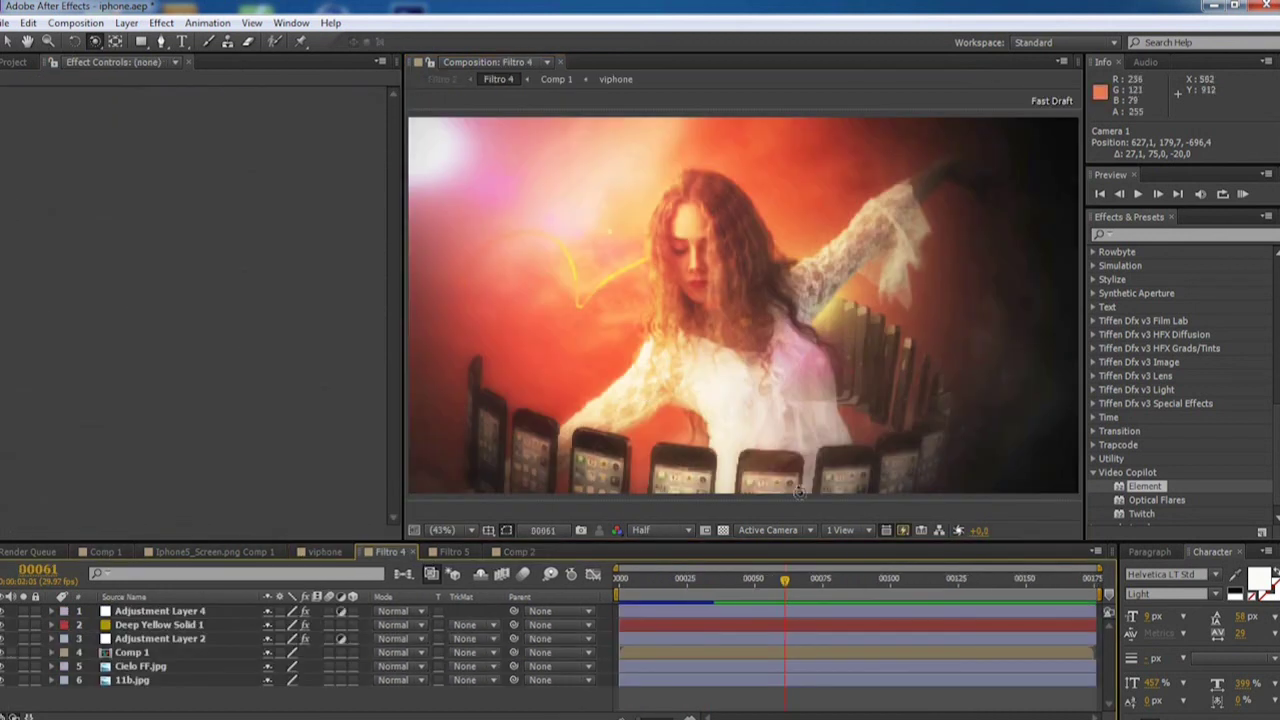
{"action": "left_click", "coordinate": [884, 579]}
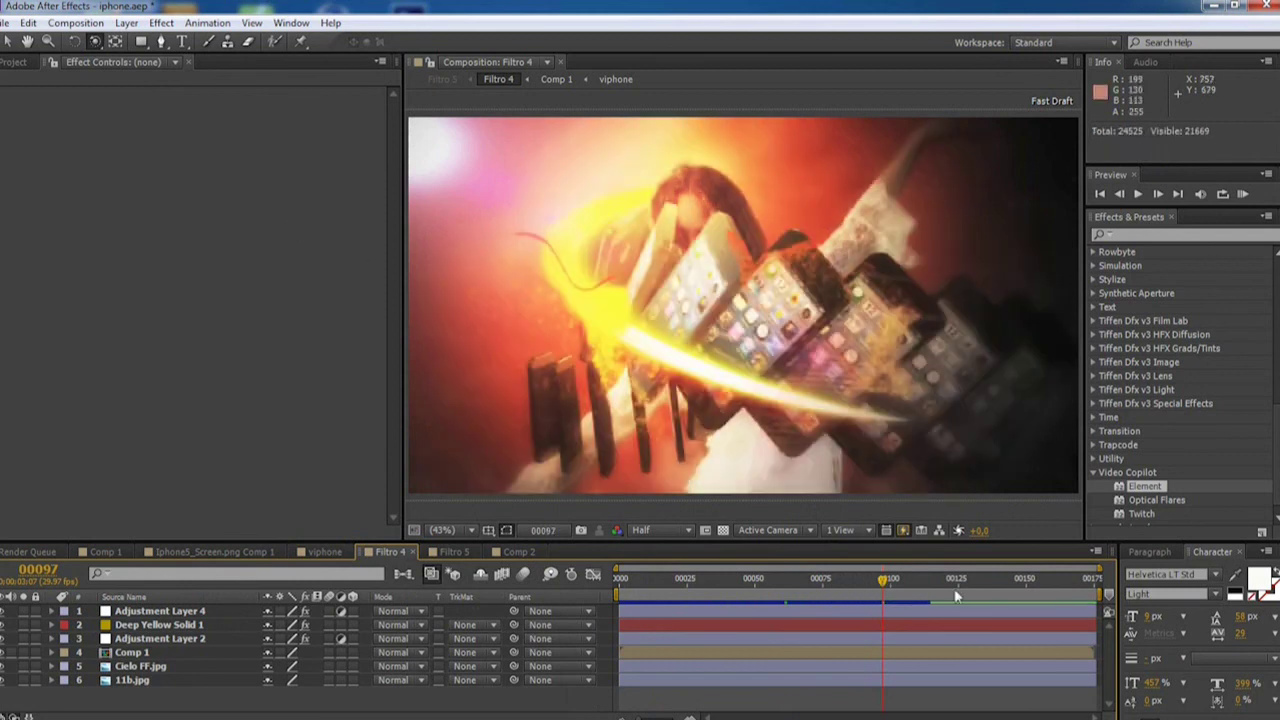
{"action": "left_click", "coordinate": [912, 579]}
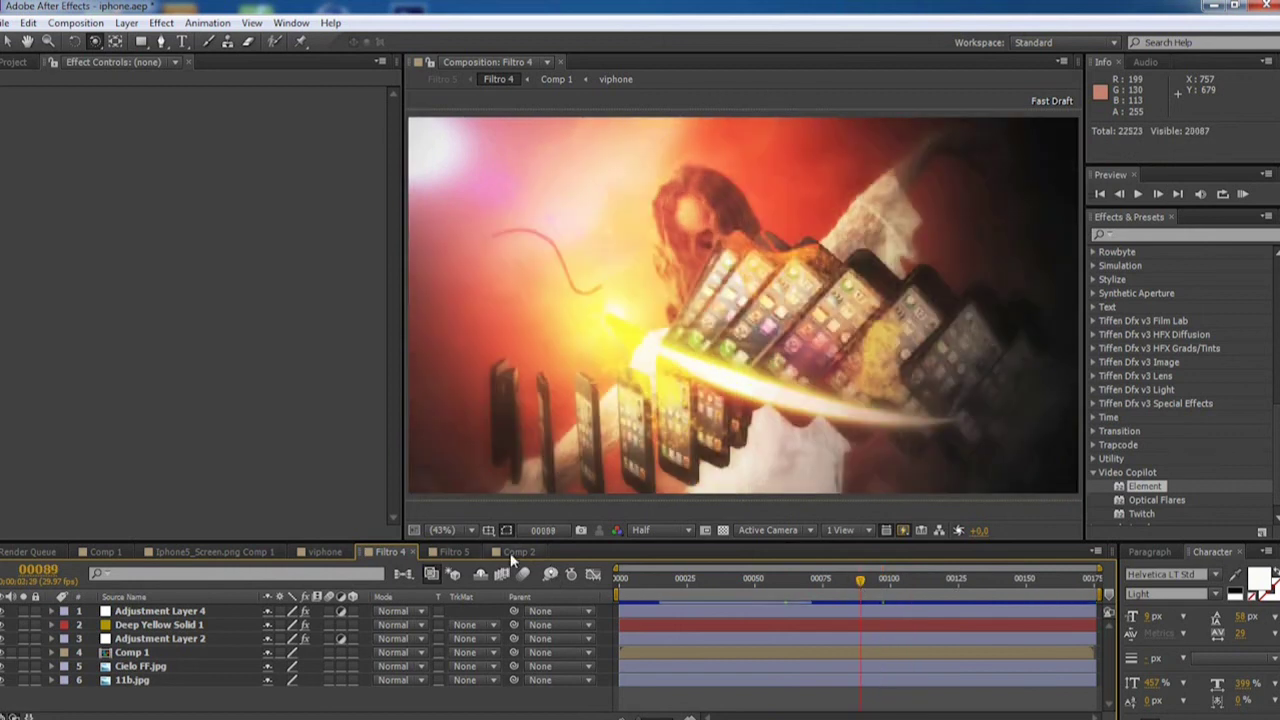
{"action": "left_click", "coordinate": [516, 552]}
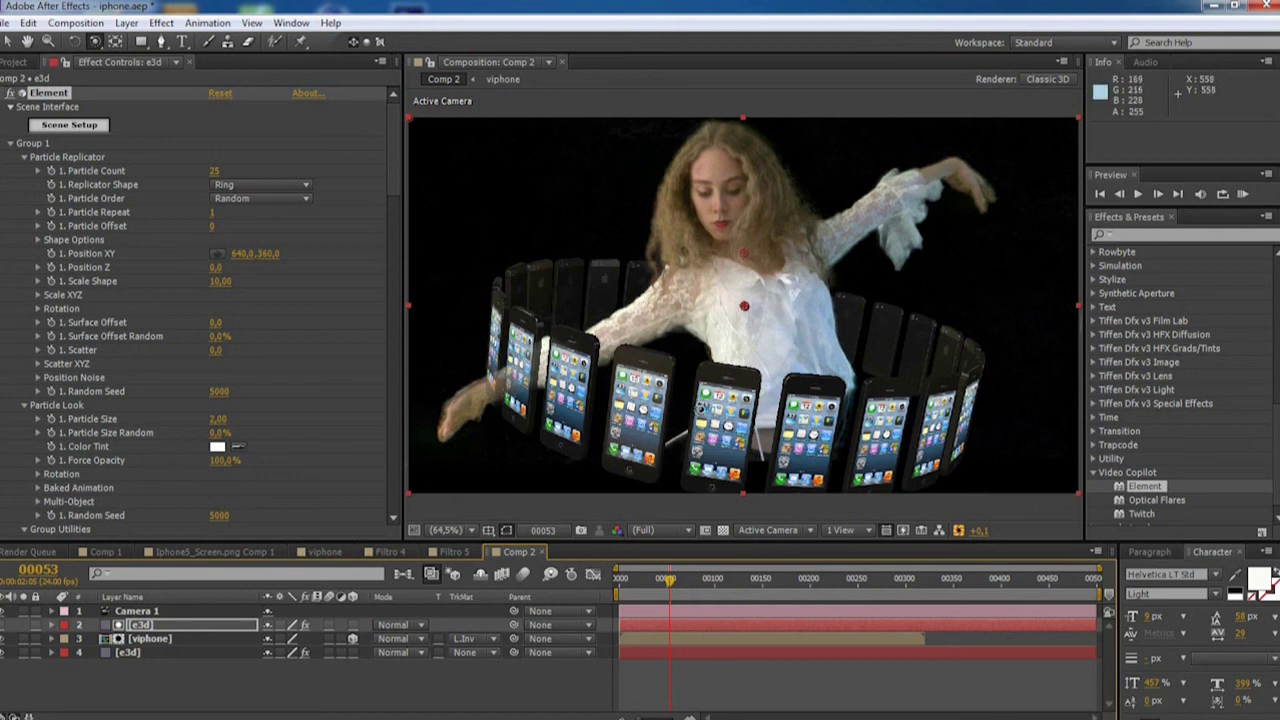
{"action": "left_click", "coordinate": [745, 590]}
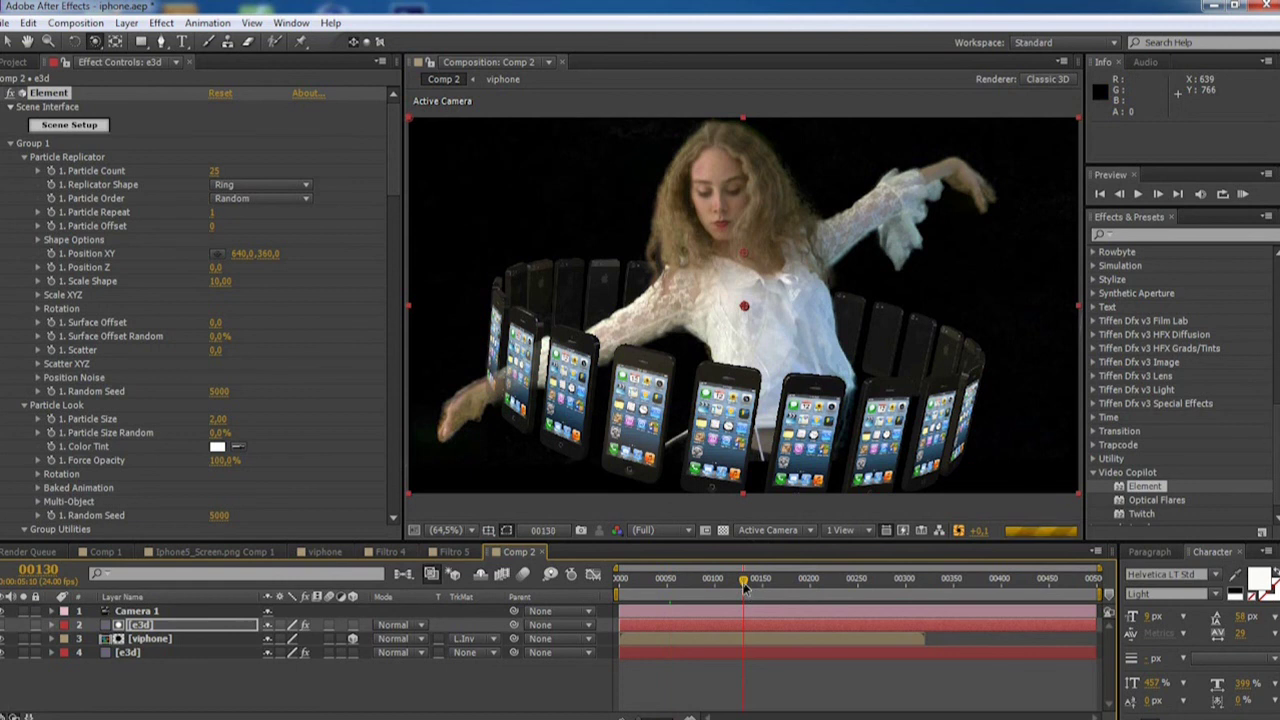
{"action": "left_click", "coordinate": [777, 583]}
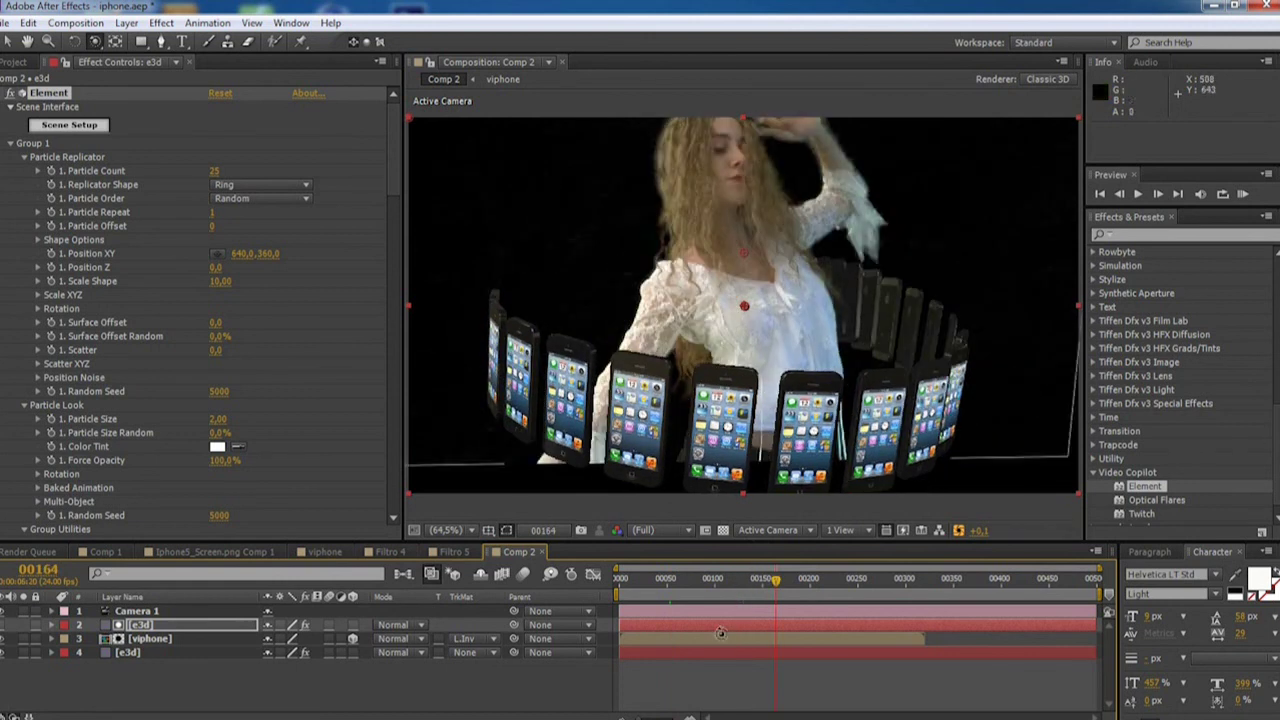
{"action": "left_click", "coordinate": [793, 579]}
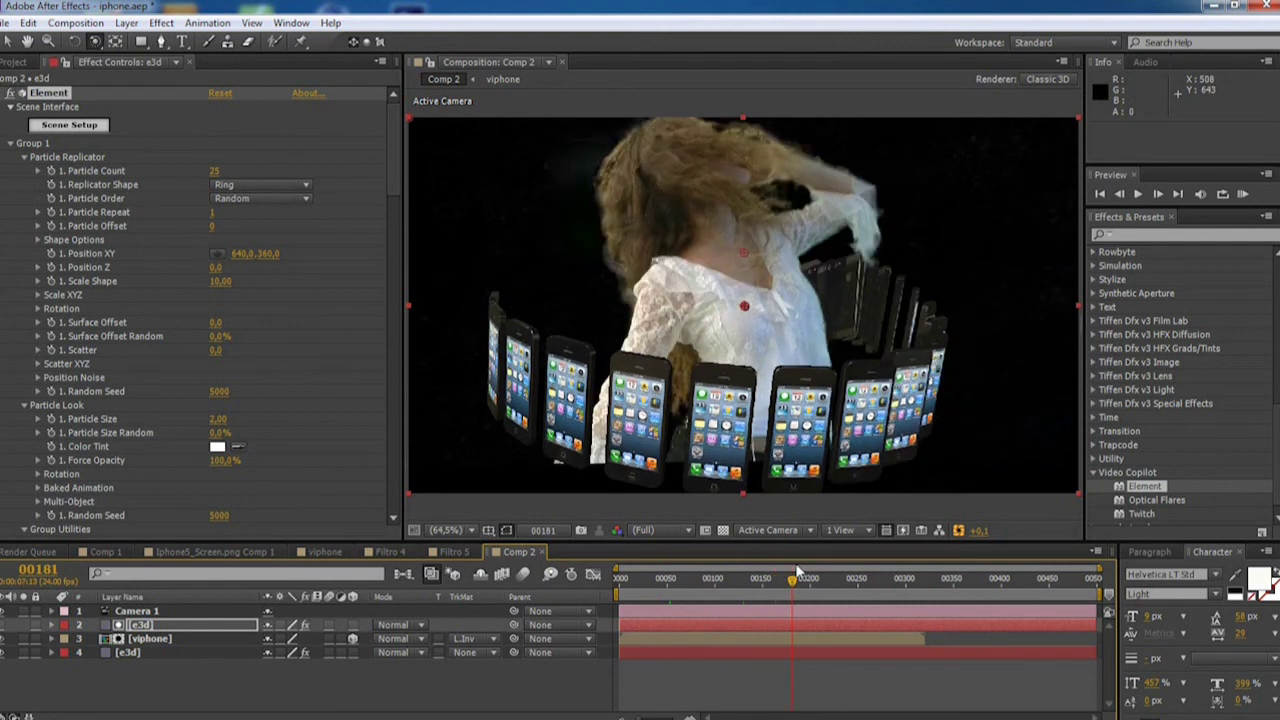